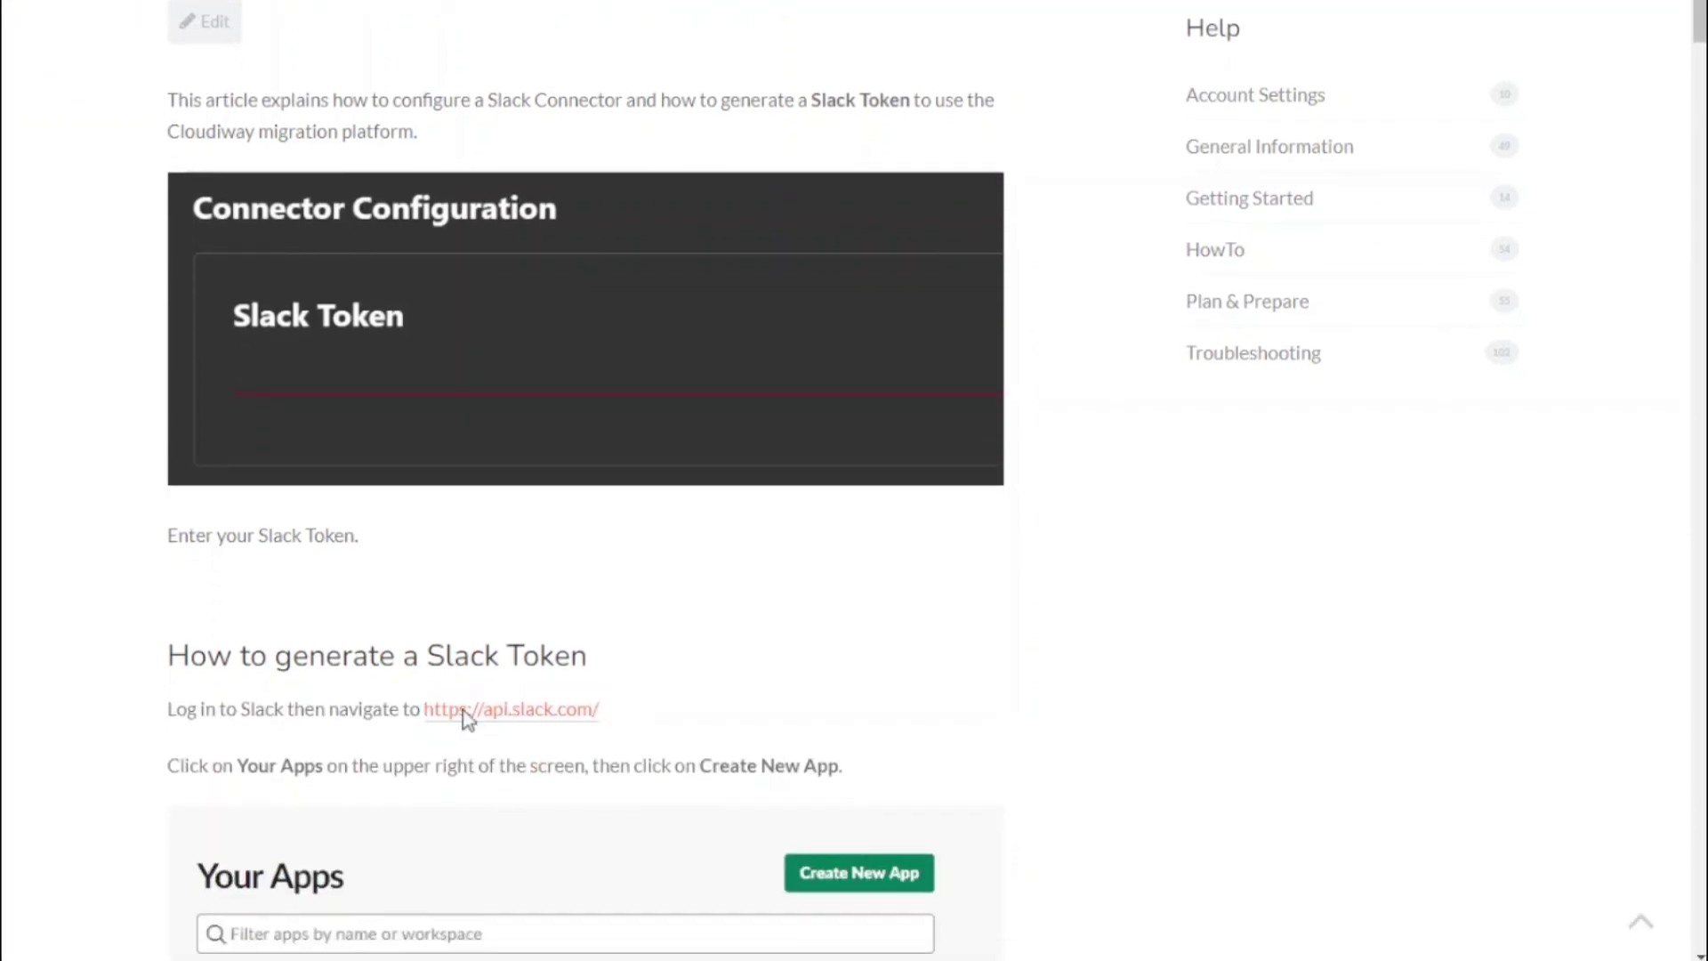
Create a from-scratch Slack app named CiwSlack in the CLOUDIWAY workspace
left_click(462, 717)
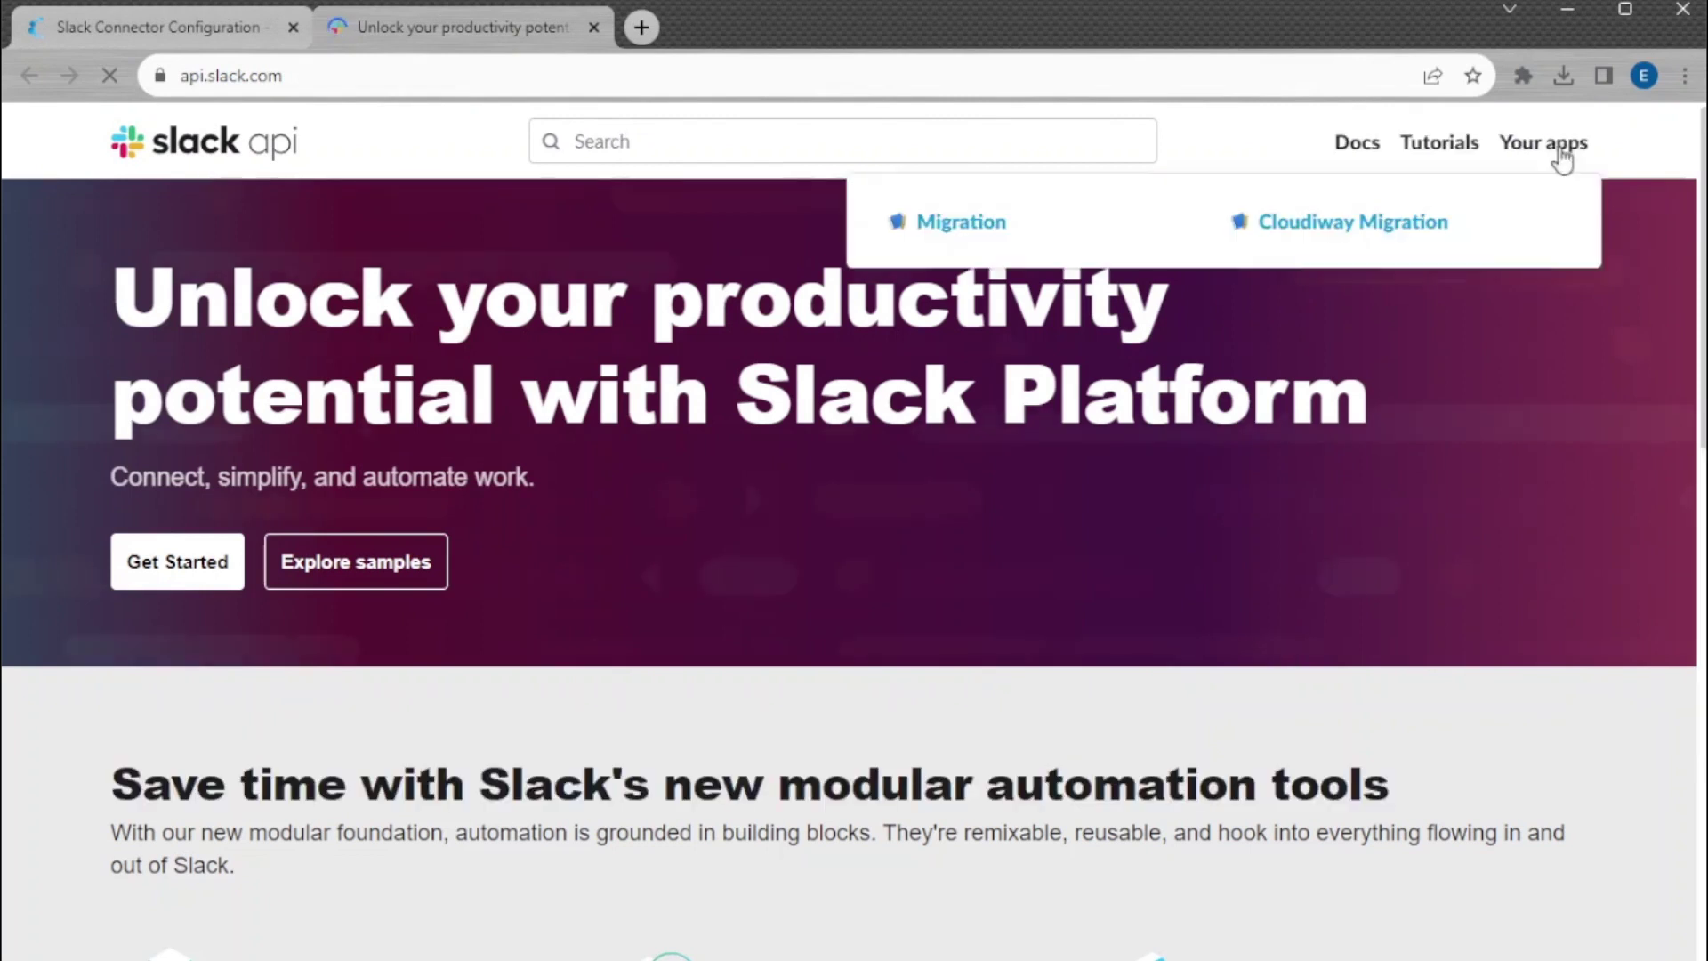
left_click(1552, 152)
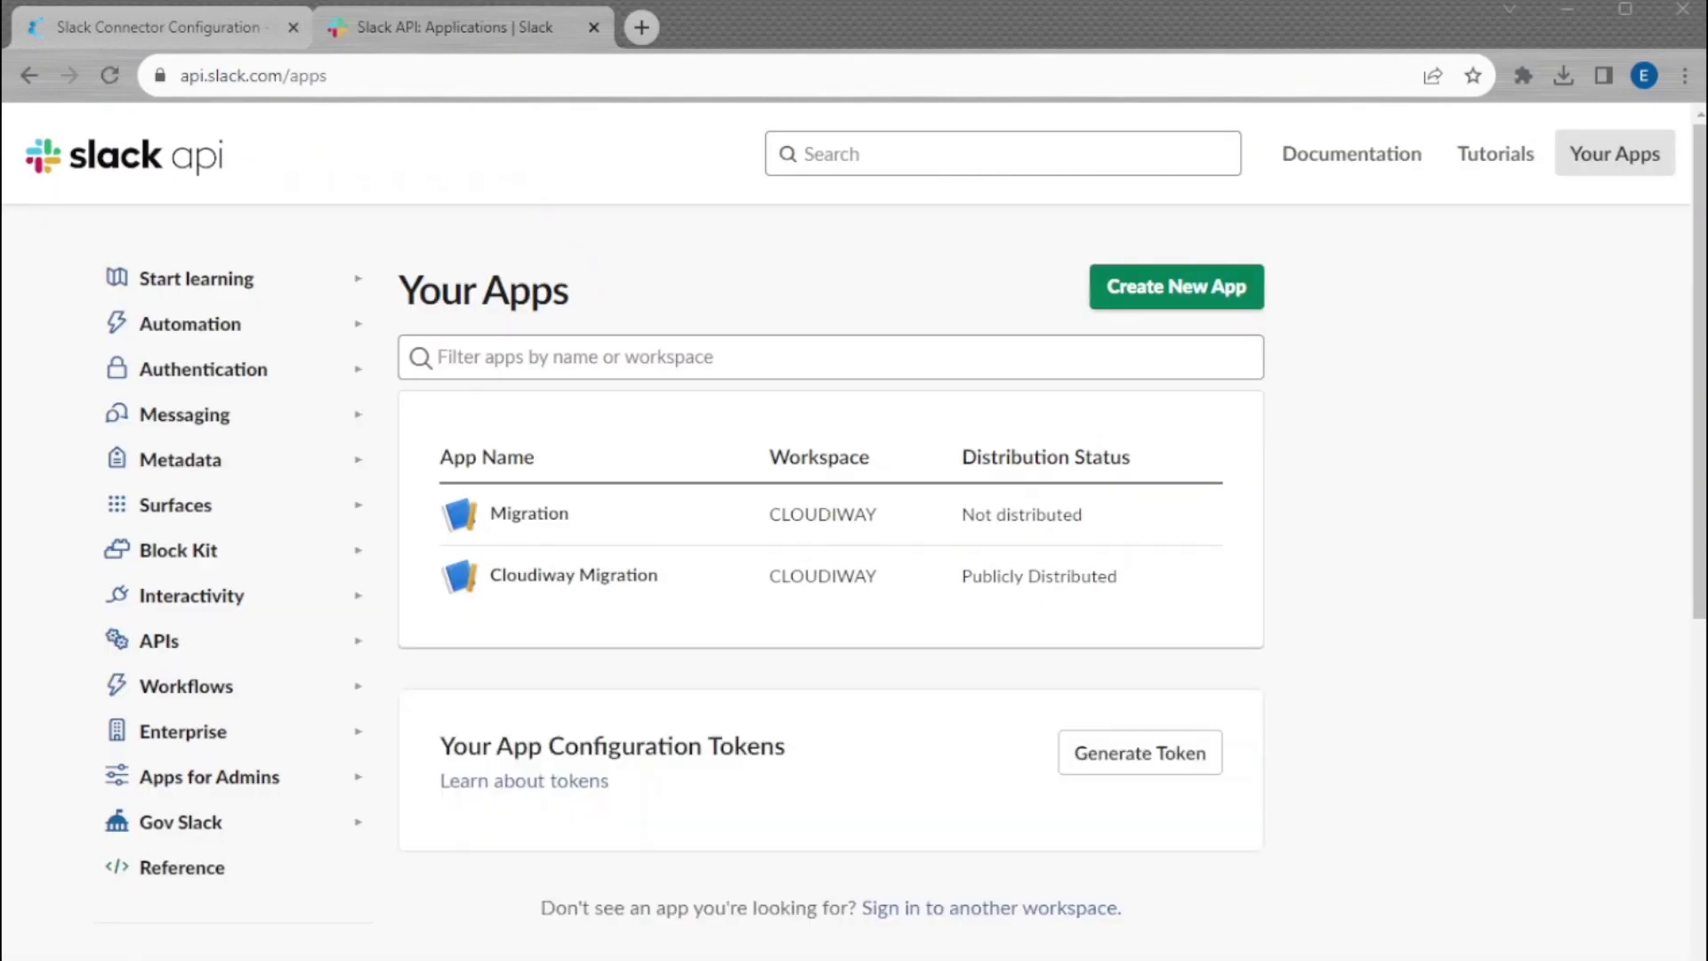
left_click(1193, 287)
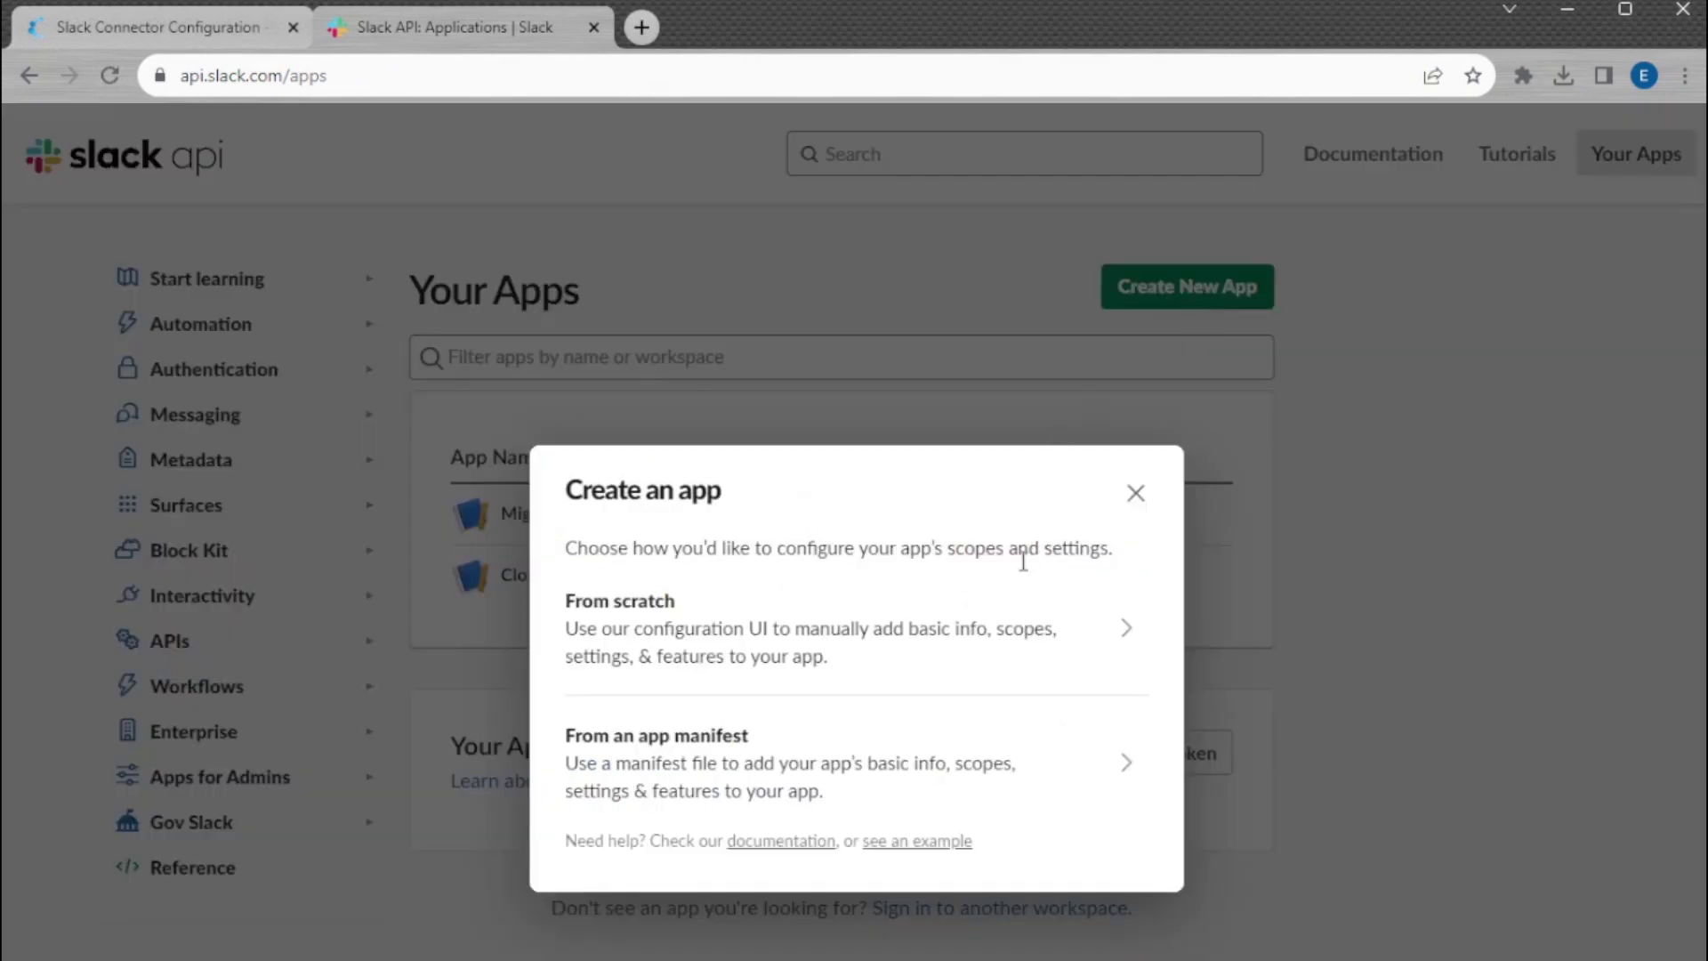
left_click(707, 625)
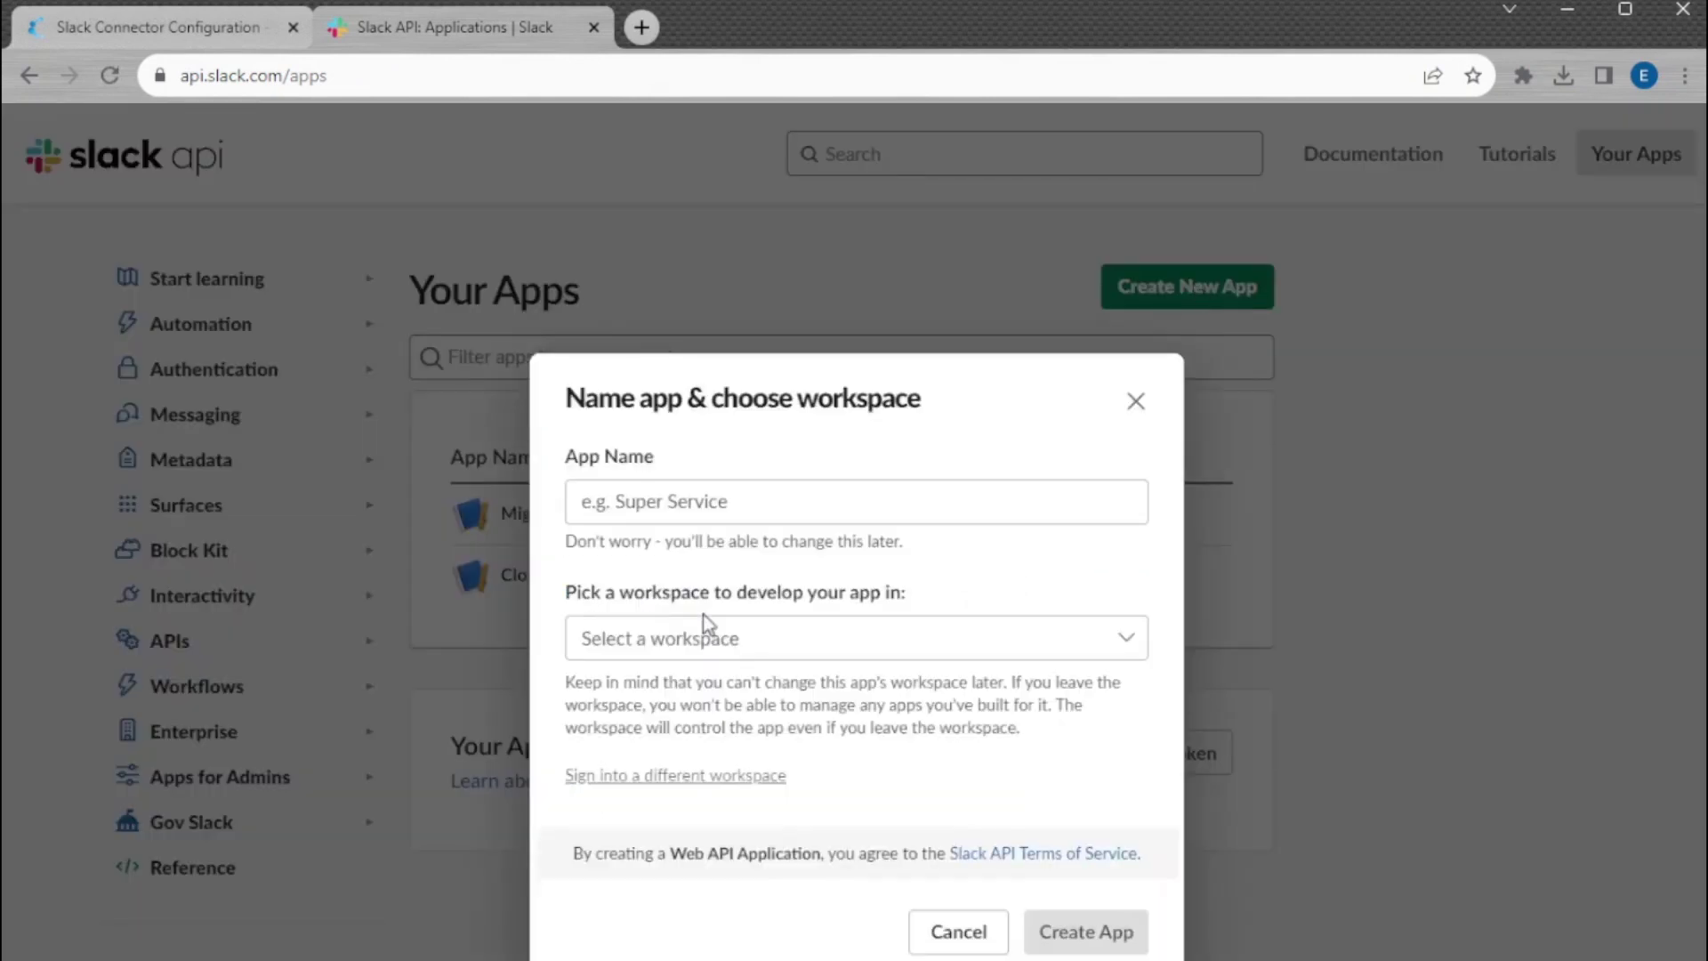
left_click(689, 499)
type("CiwSlack")
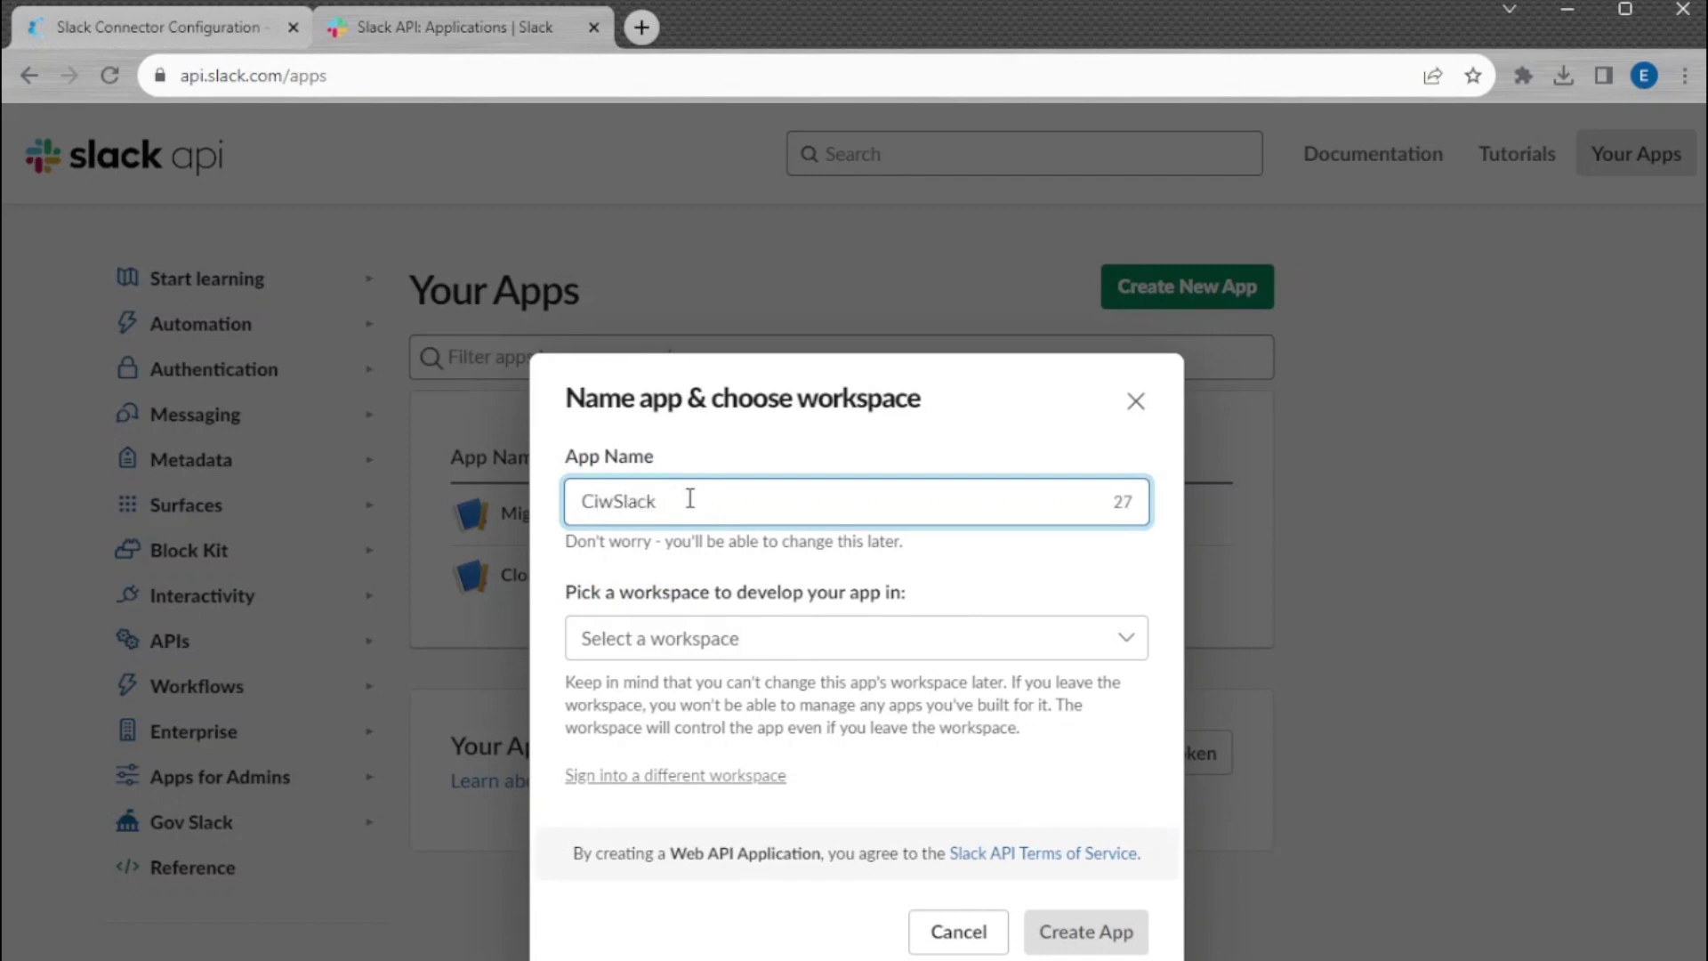
left_click(674, 654)
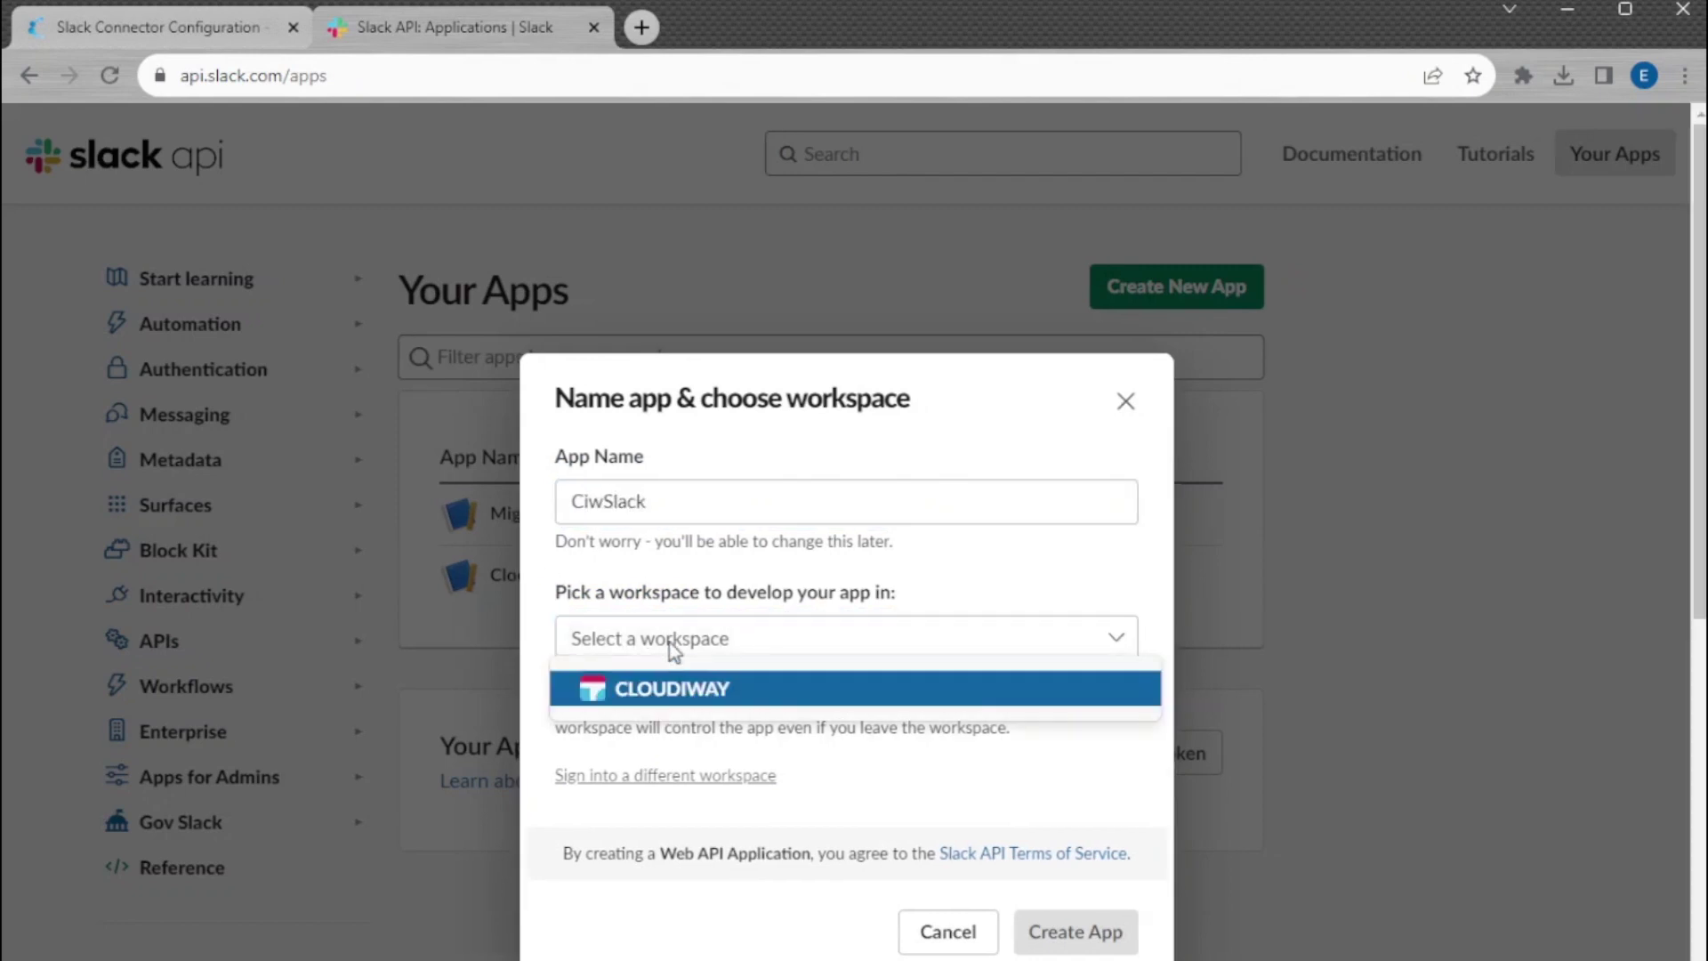
left_click(656, 691)
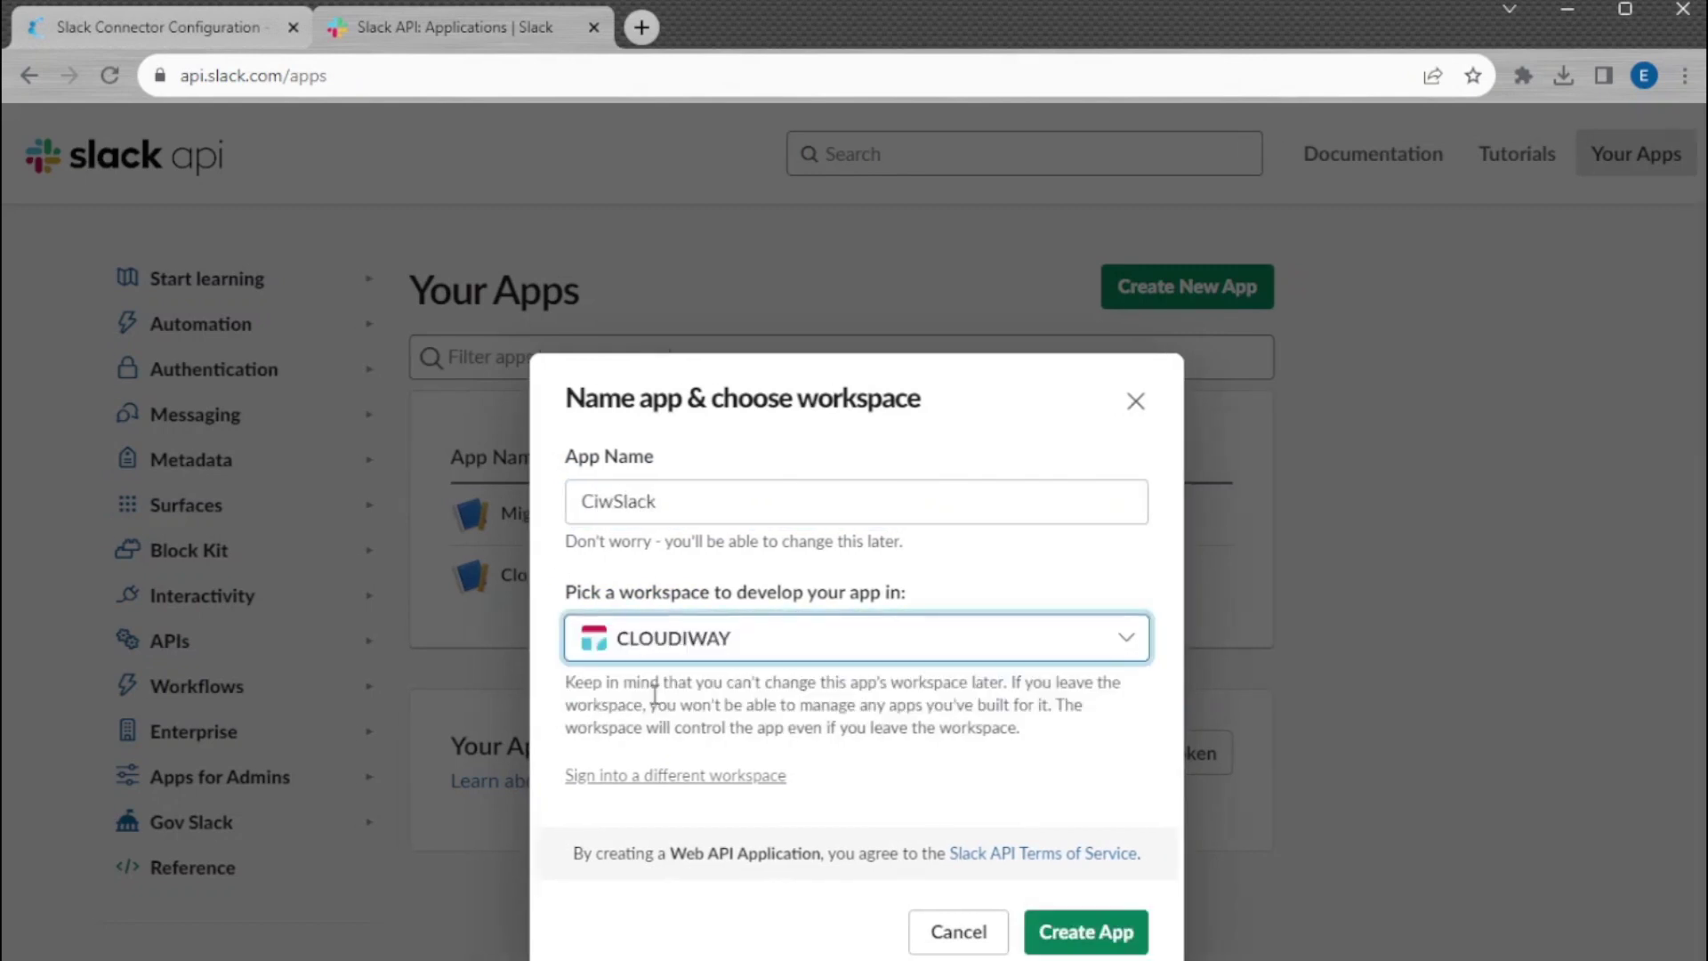
left_click(1089, 931)
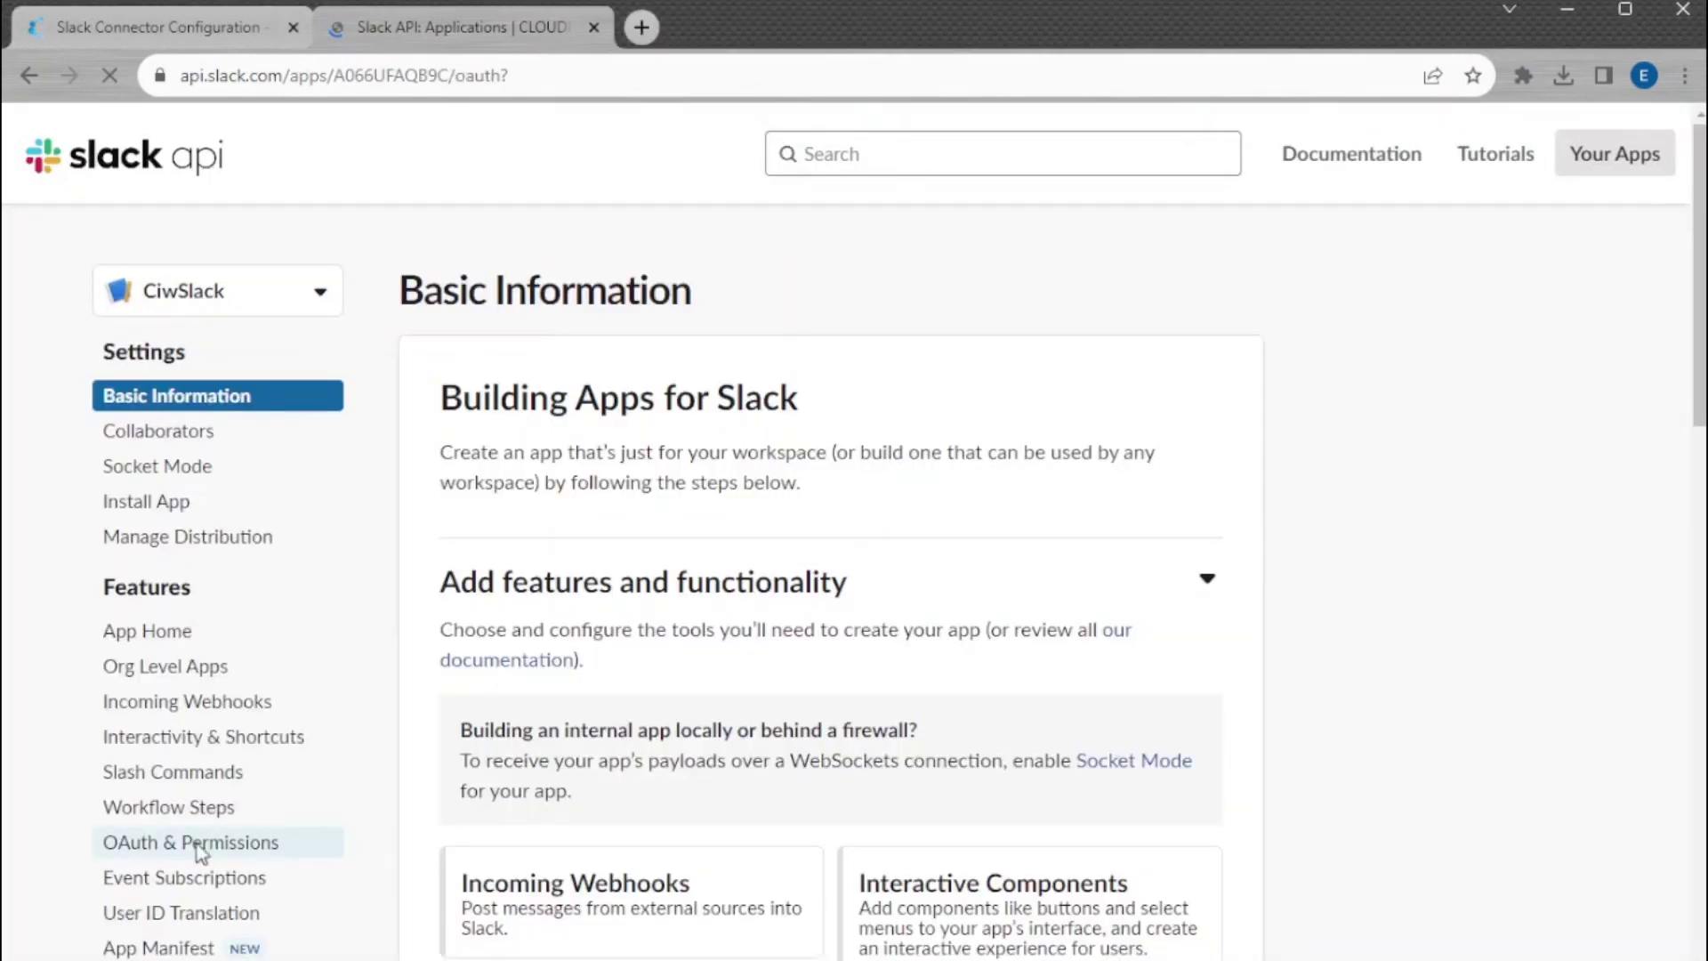
Add the channels:history scope to CiwSlack's User Token Scopes in OAuth & Permissions
left_click(209, 845)
scroll(209, 845, "down", 2)
scroll(274, 493, "down", 15)
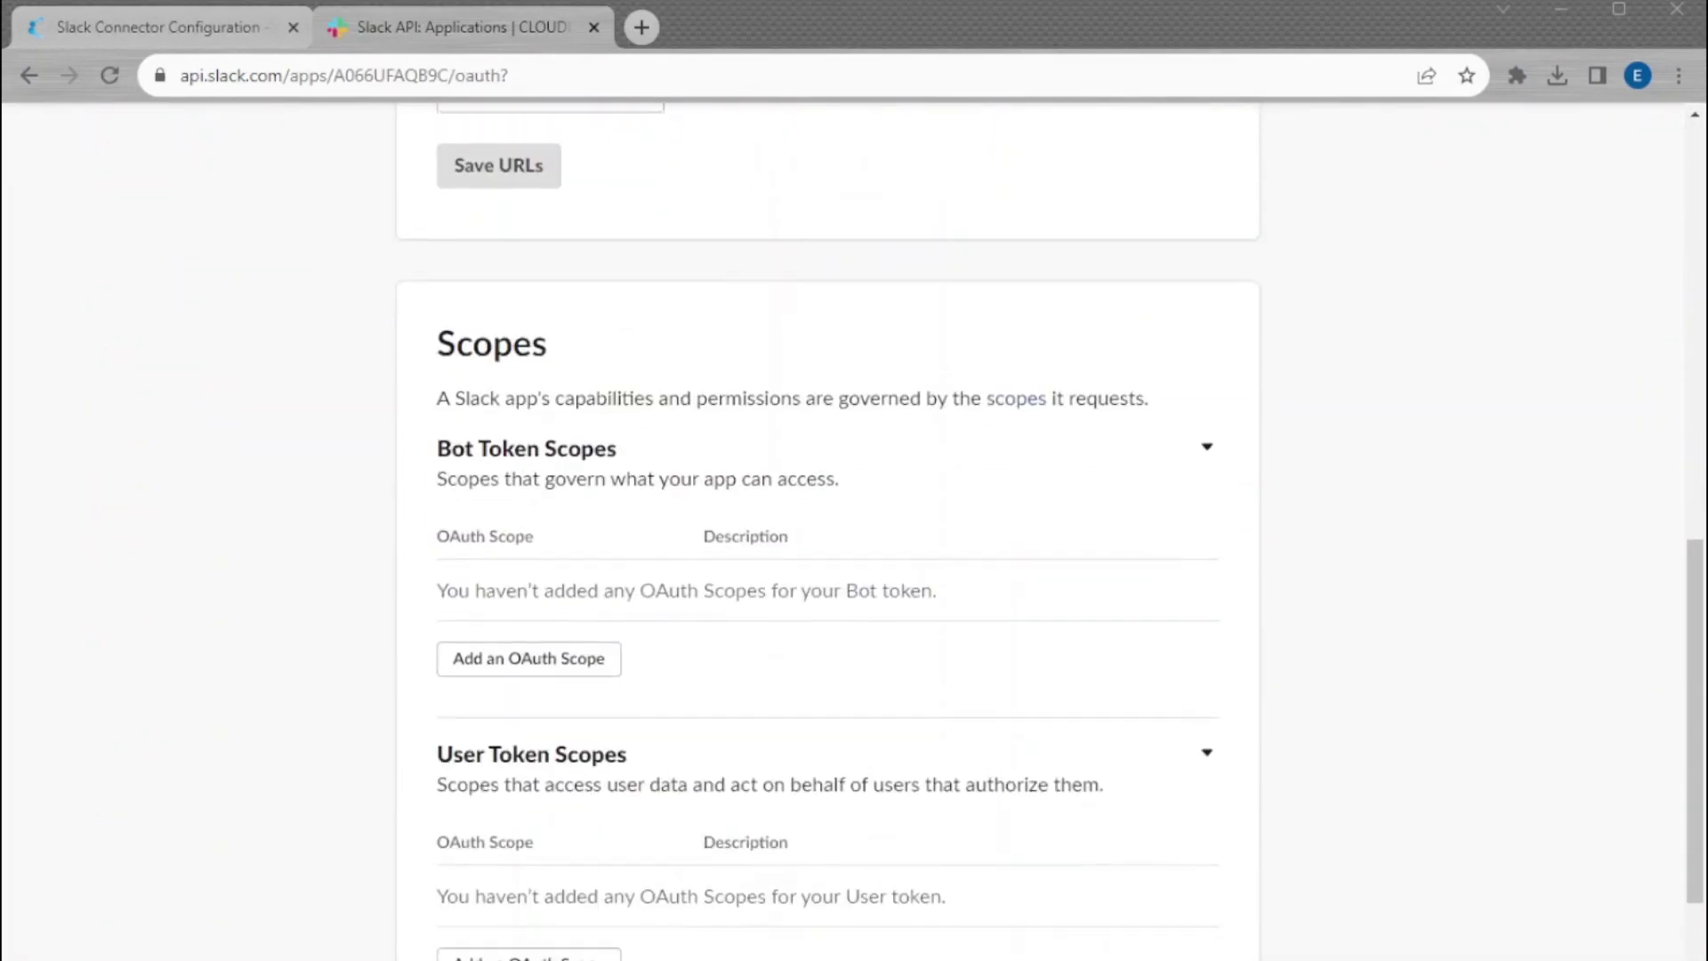
left_click(582, 368)
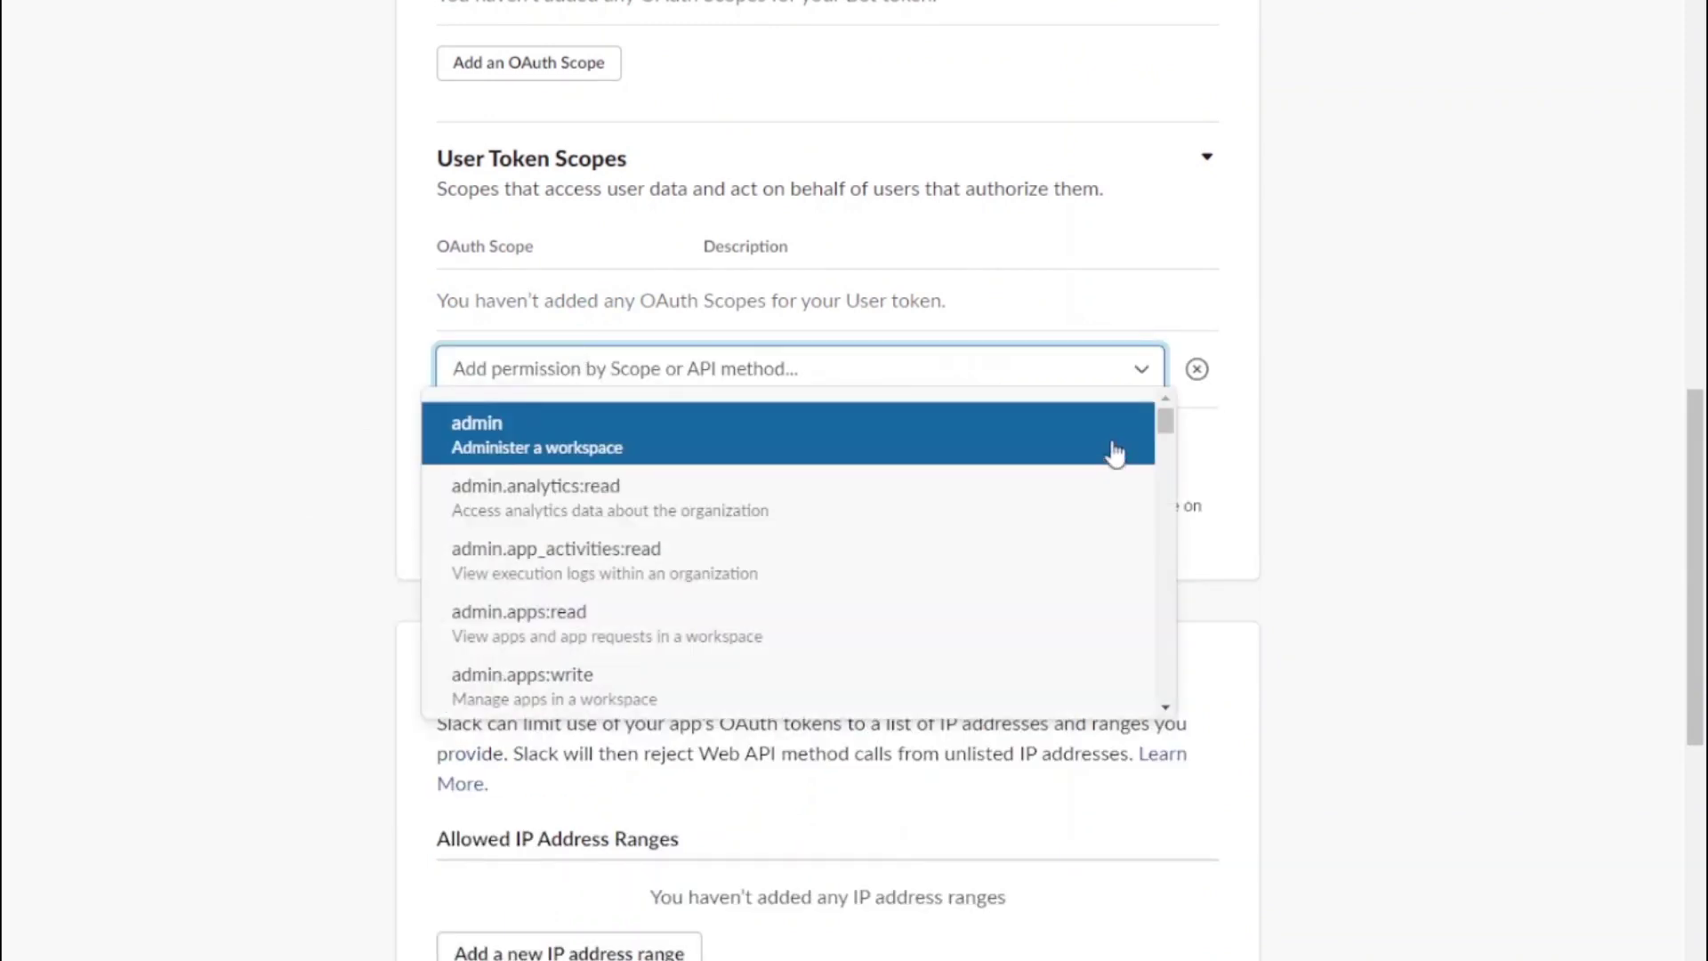
left_click_drag(1165, 423, 1171, 607)
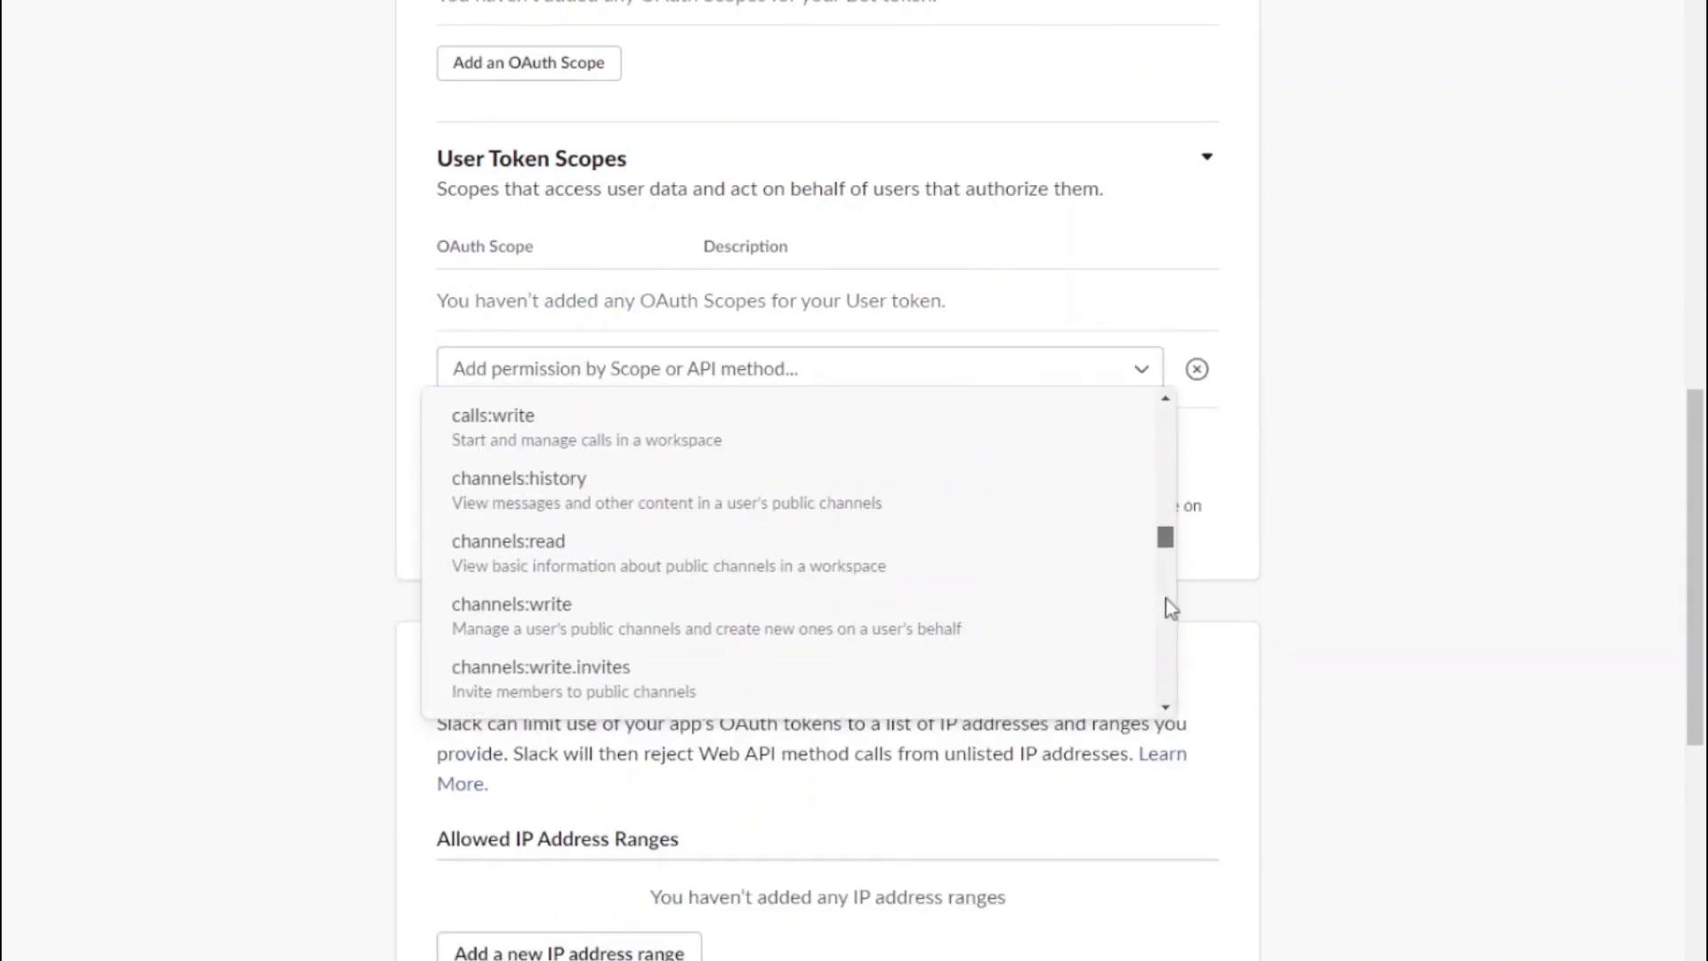
left_click(507, 526)
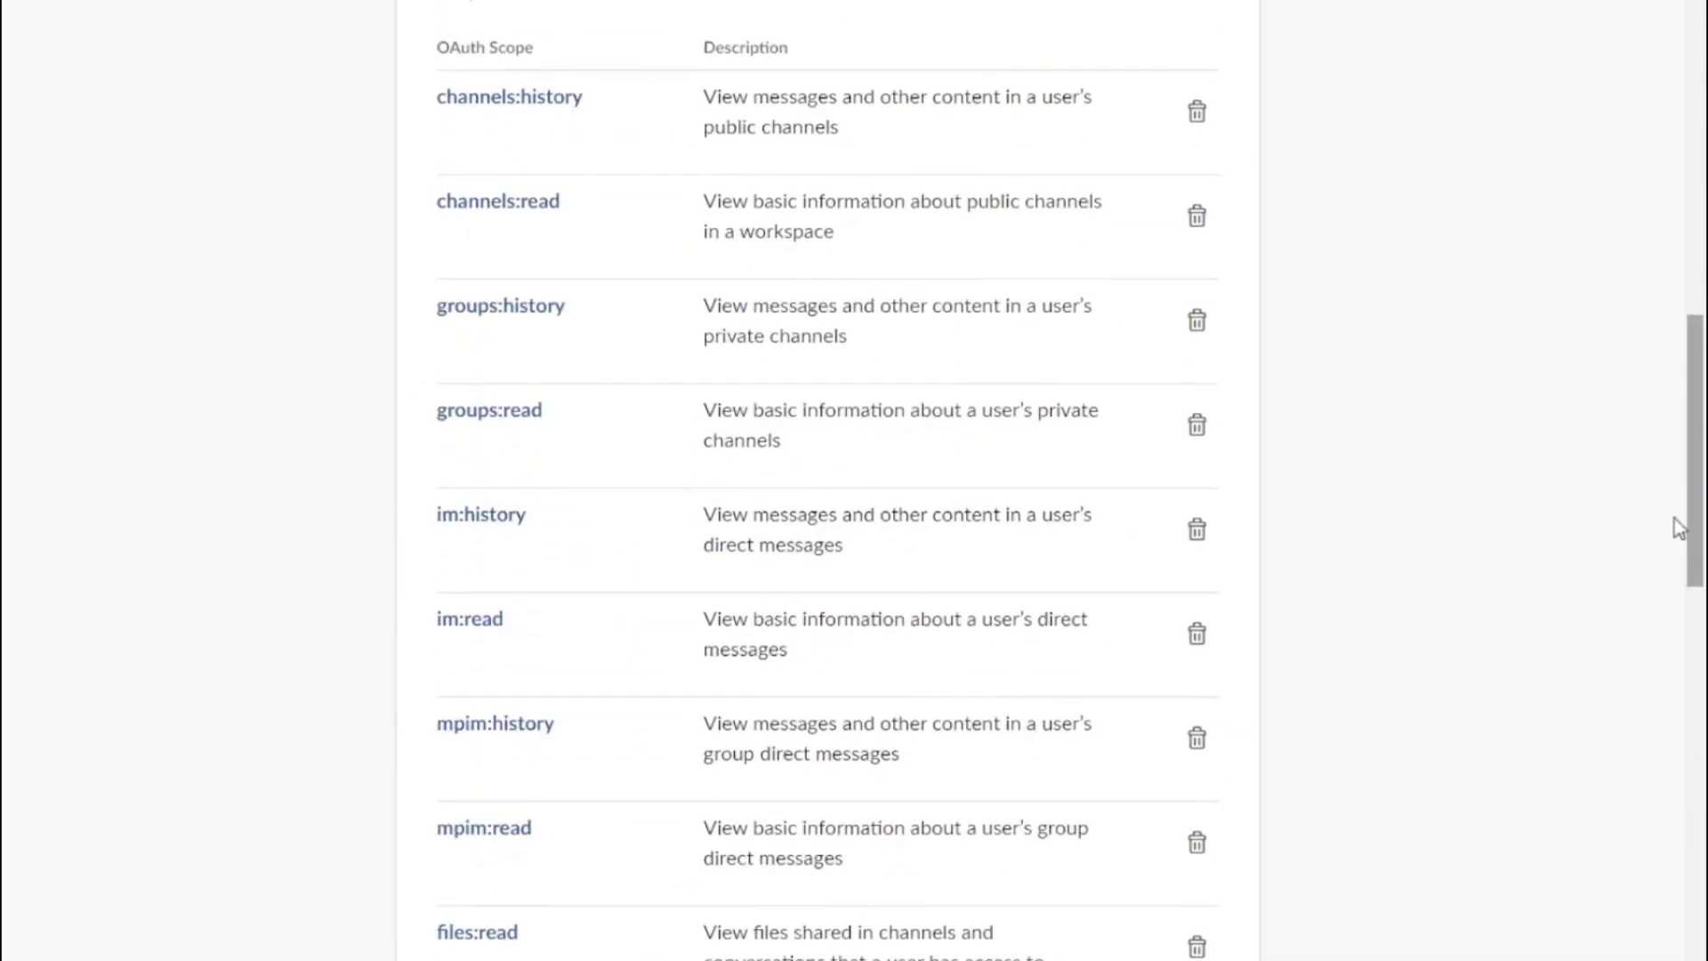
Install CiwSlack to the CLOUDIWAY workspace and allow access to generate the user OAuth token
left_click_drag(1678, 526, 1615, 51)
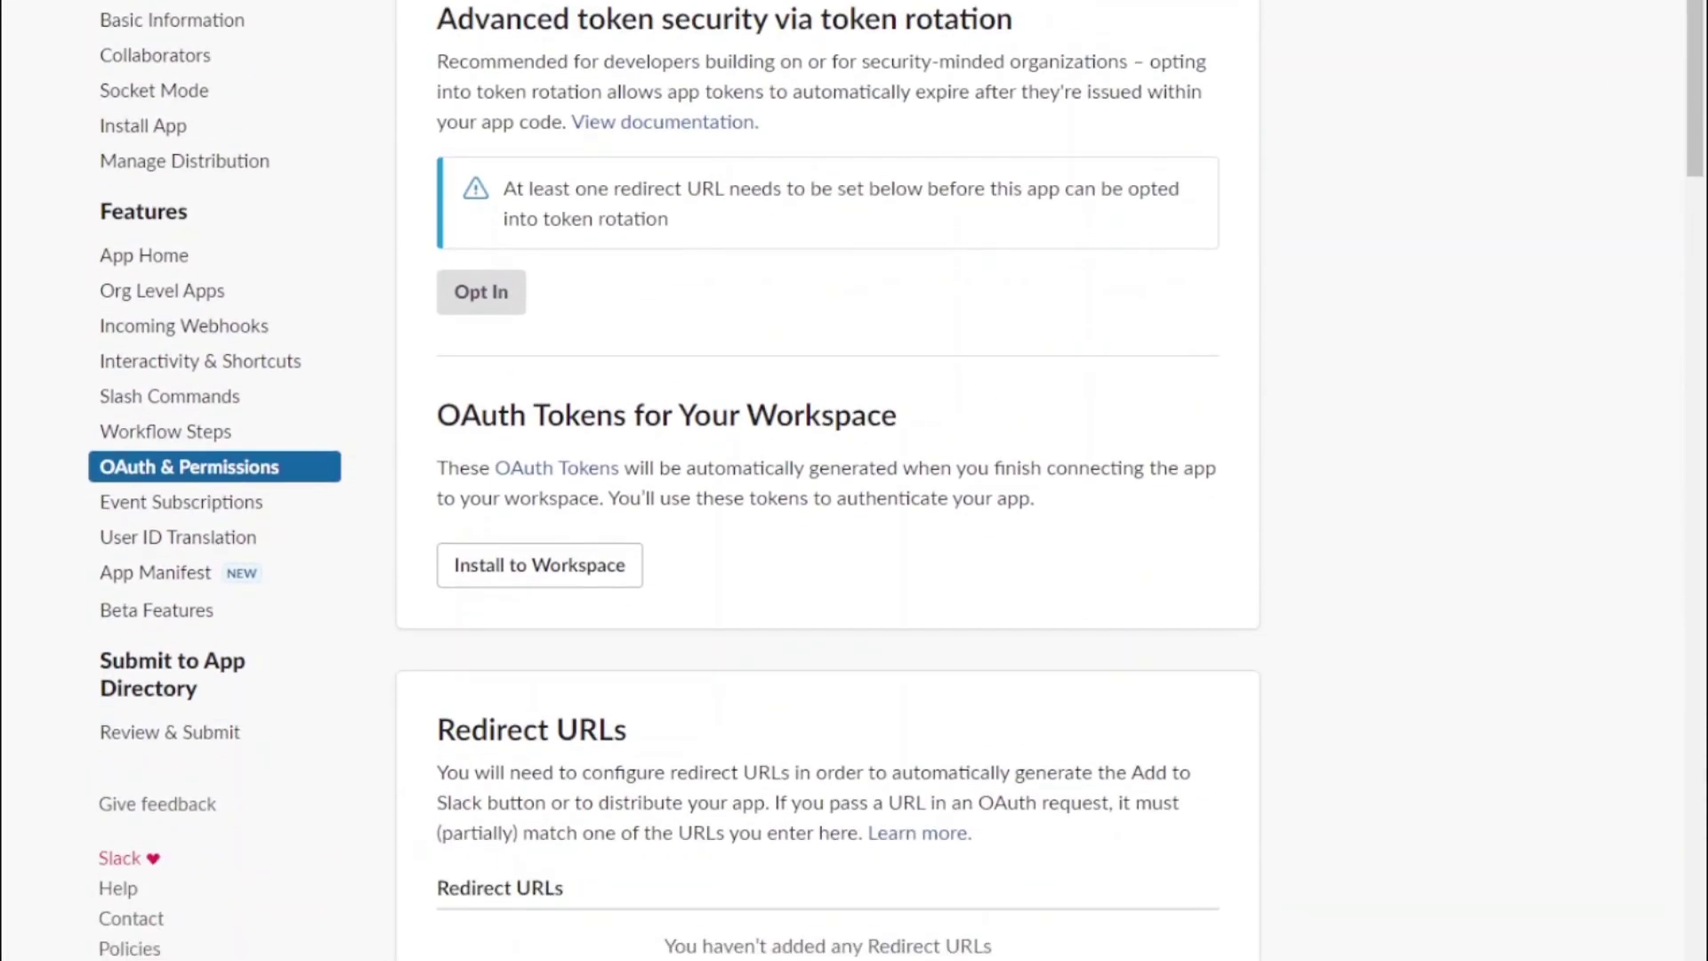
left_click(572, 563)
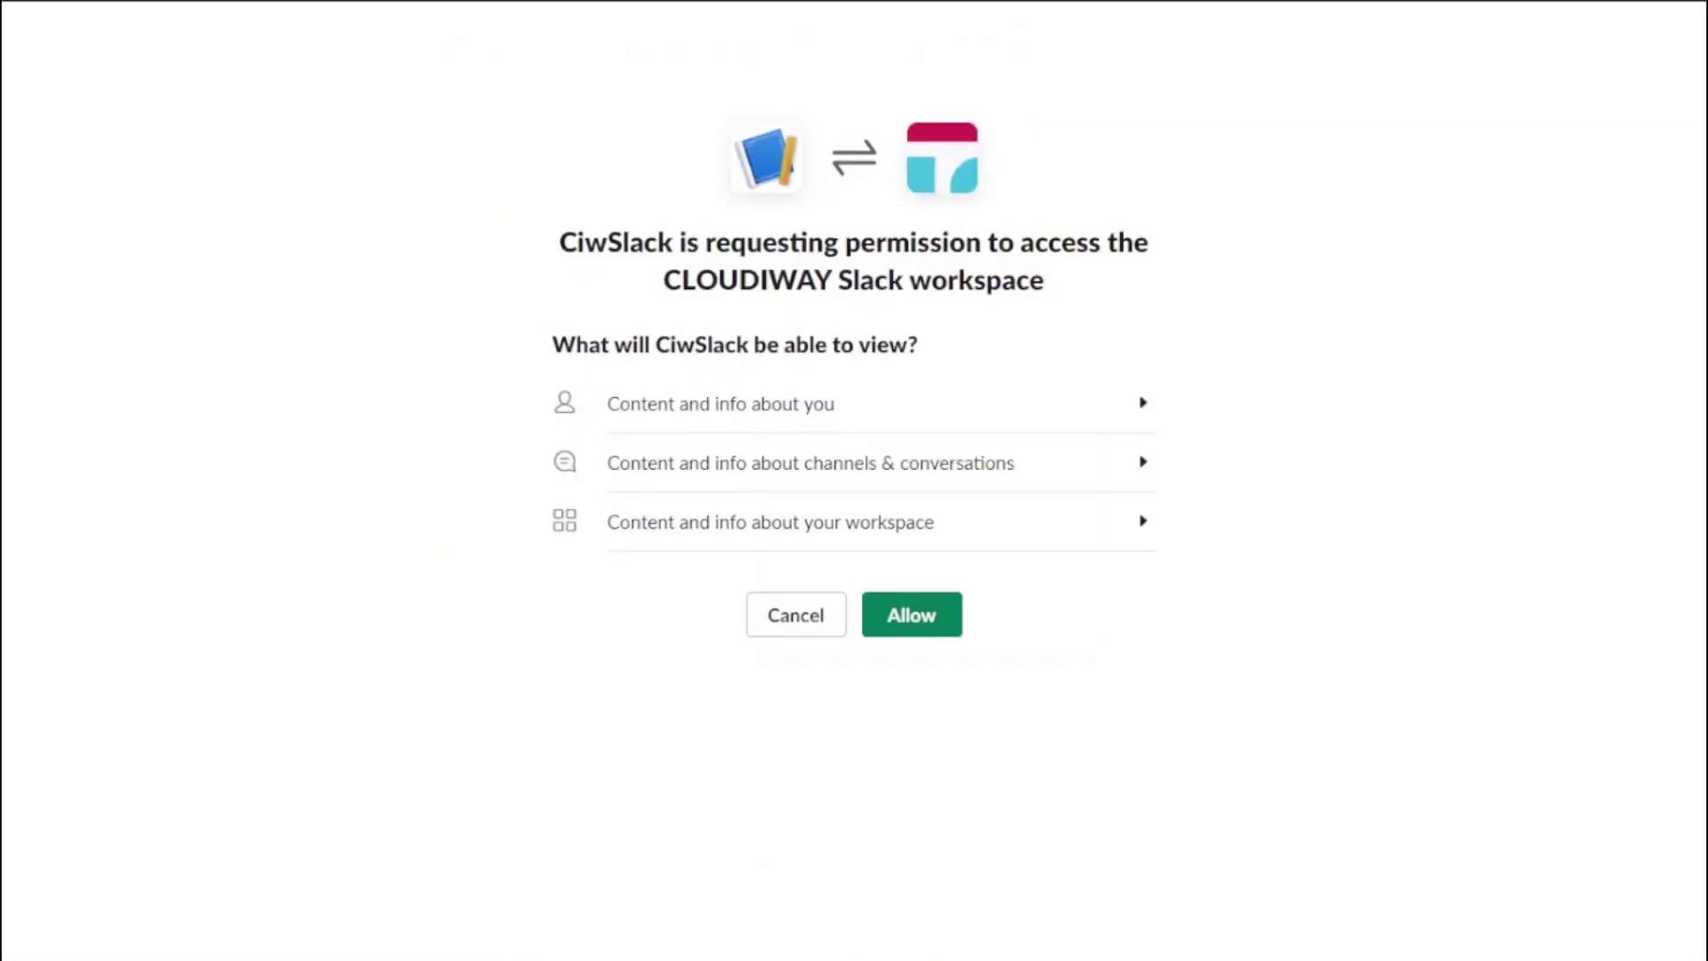
left_click(907, 619)
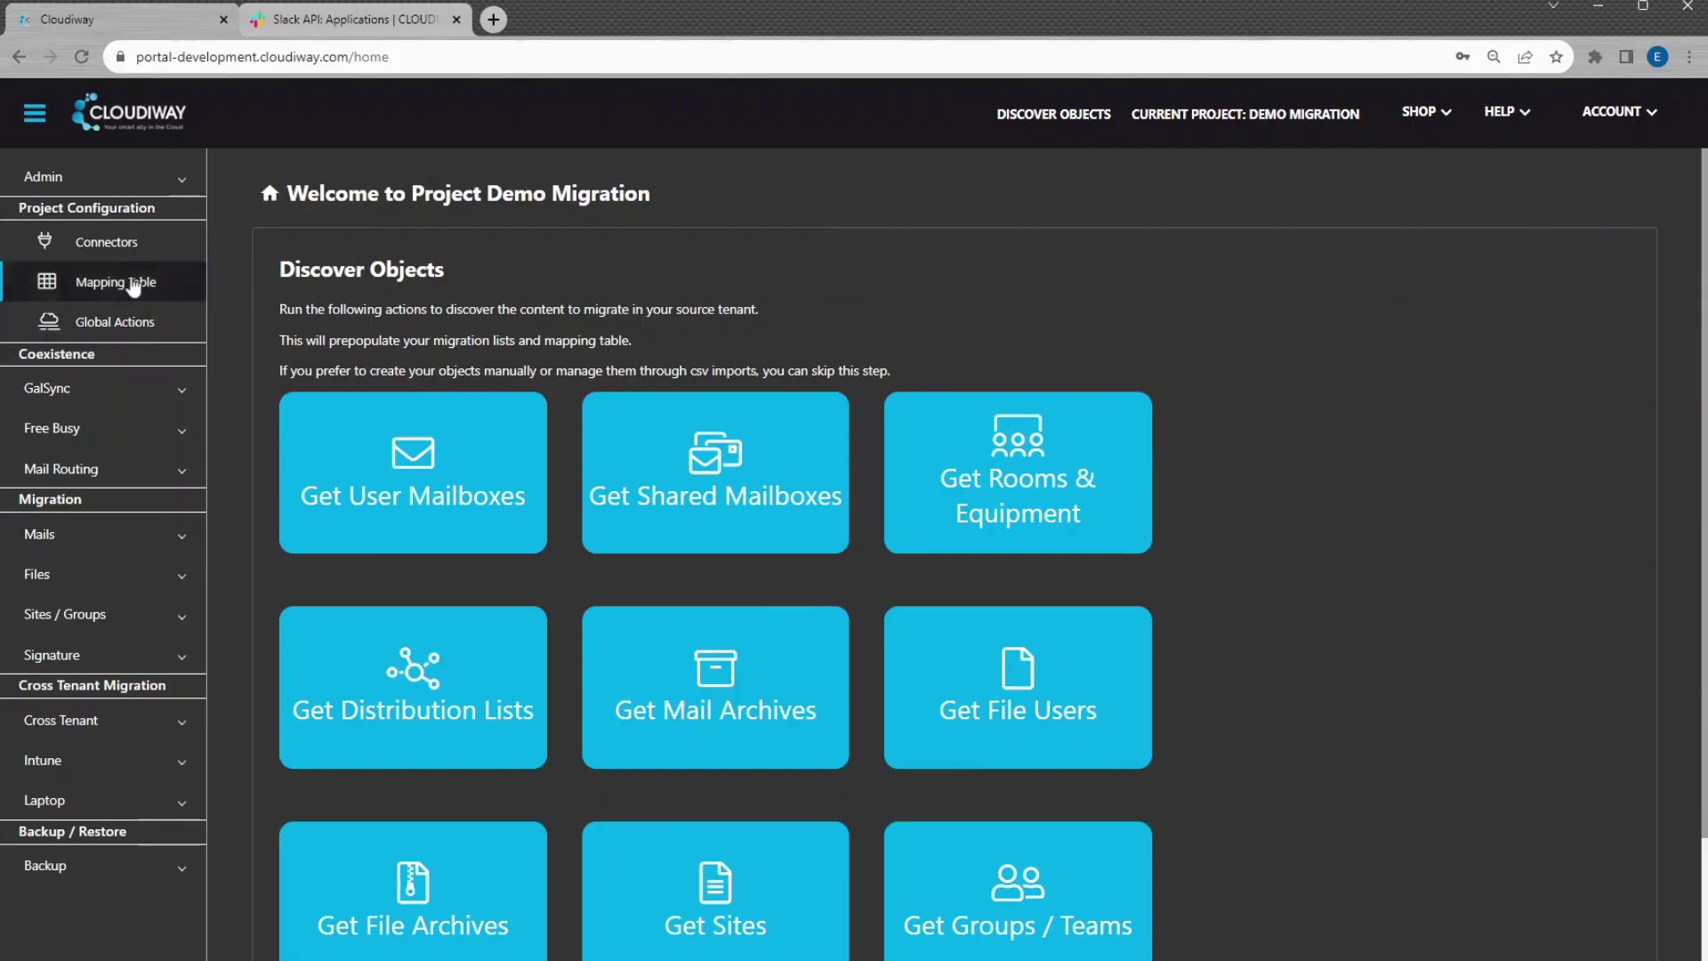
Start a new Slack source connector named Source Slack covering Sites, Groups, Teams
left_click(126, 252)
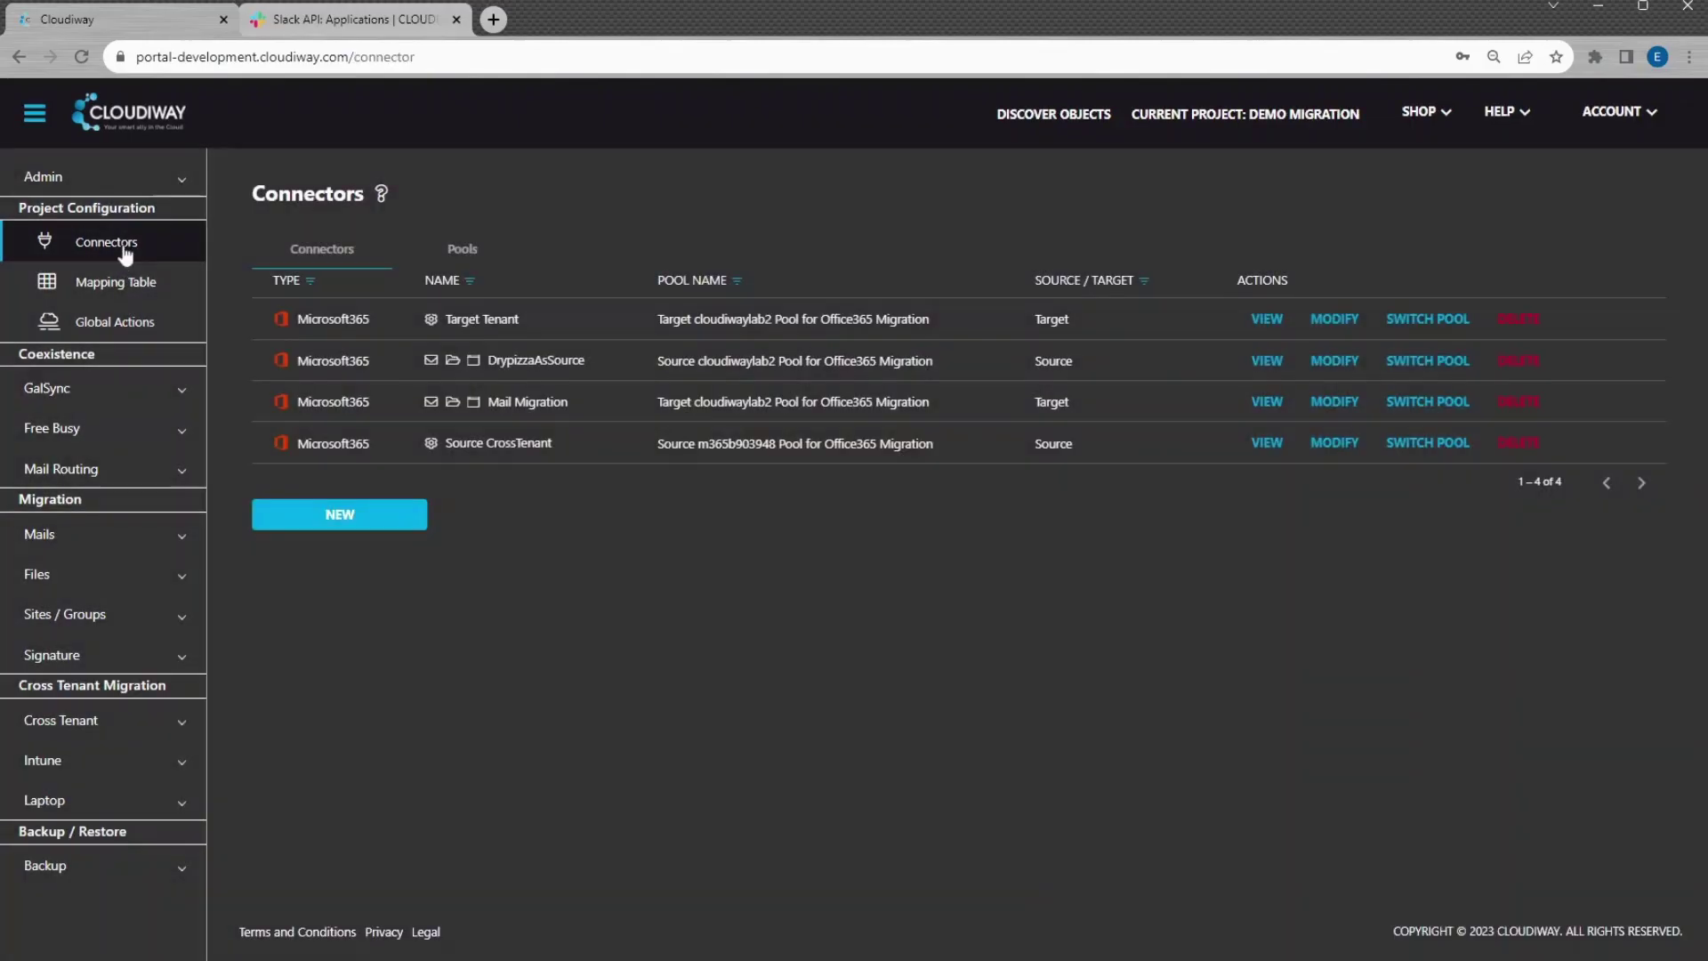
left_click(343, 523)
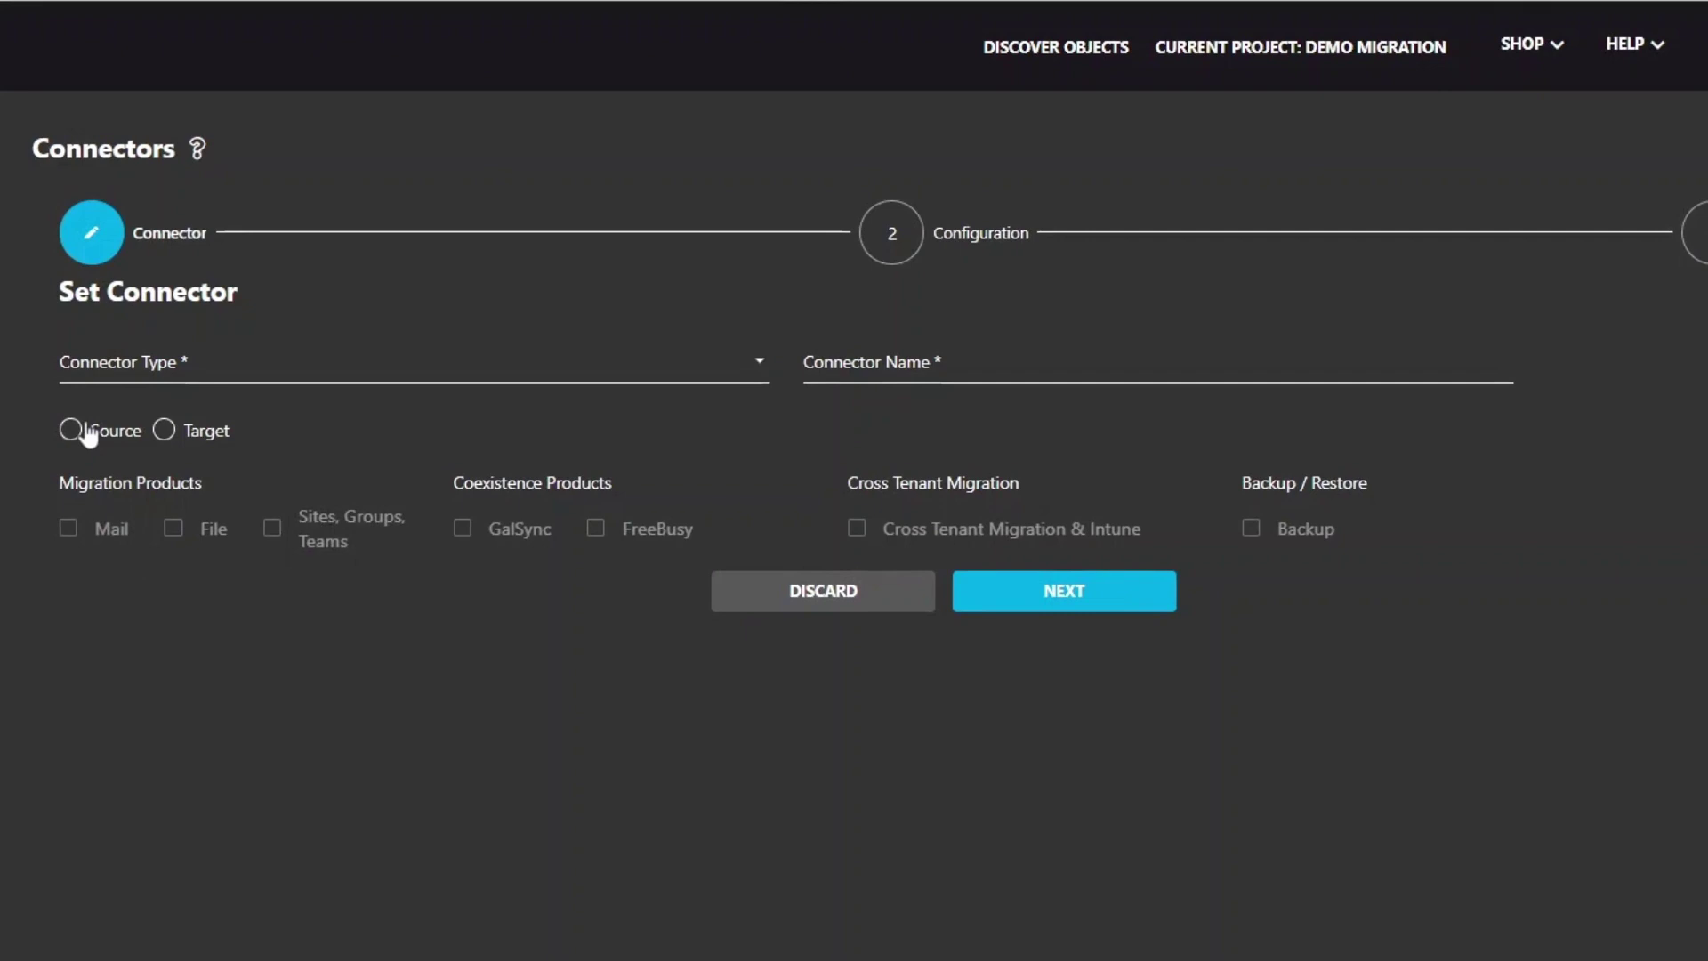
left_click(281, 413)
left_click(312, 368)
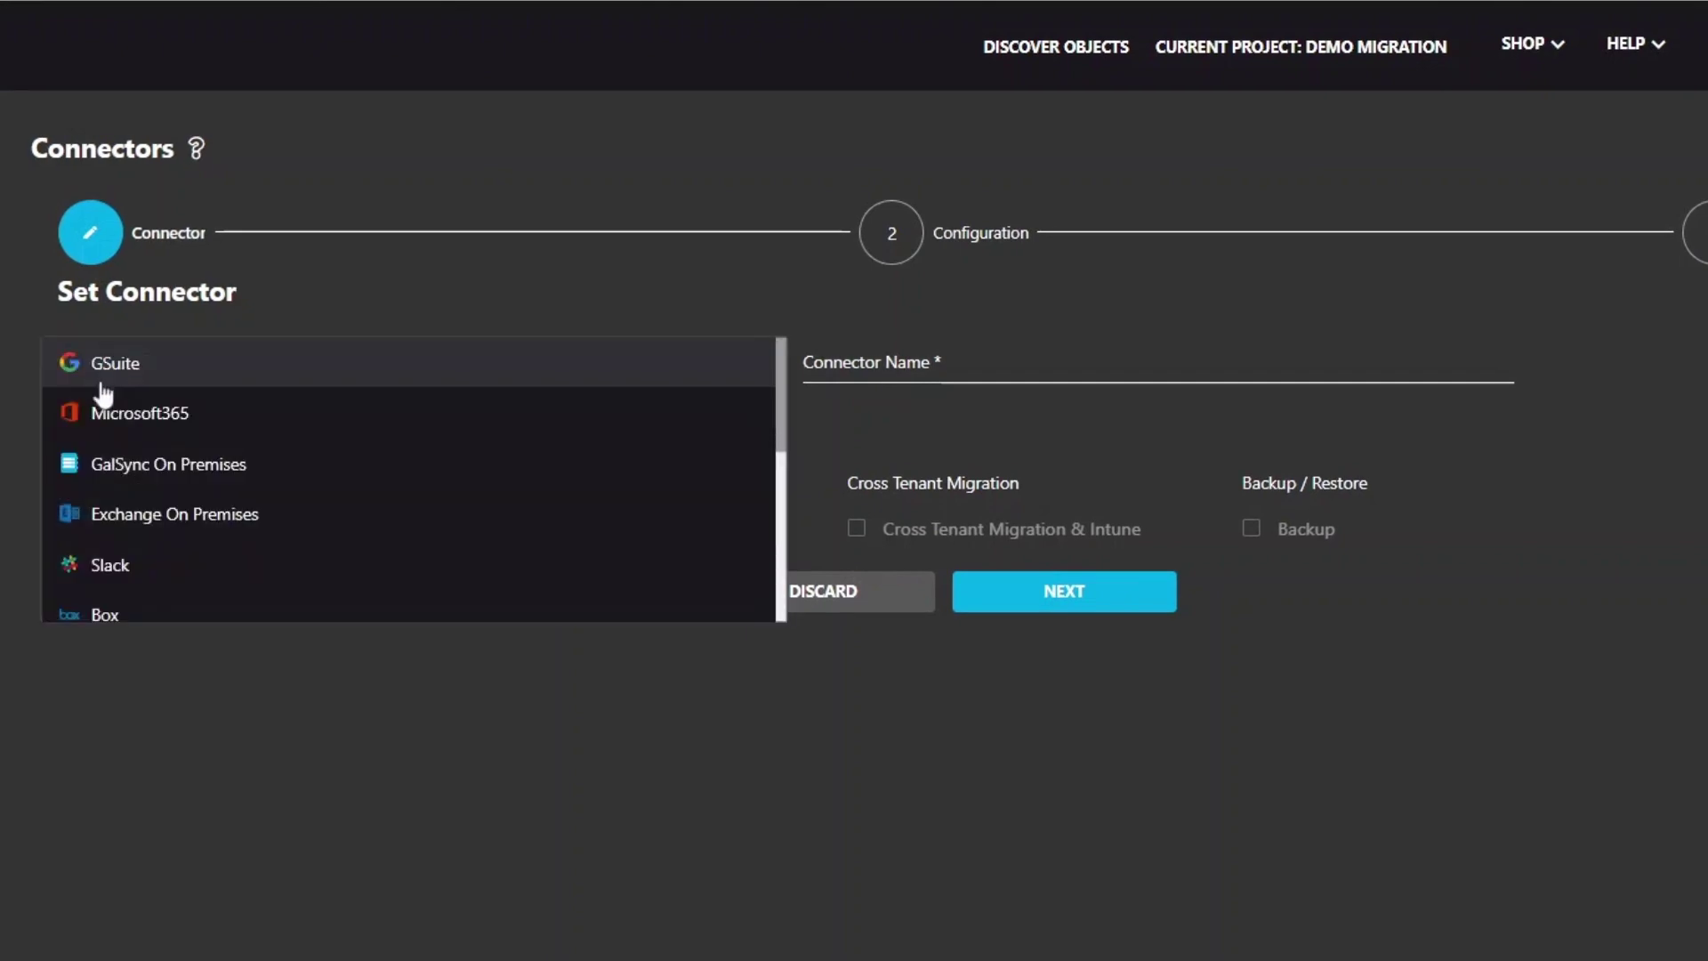
left_click(92, 574)
left_click(858, 362)
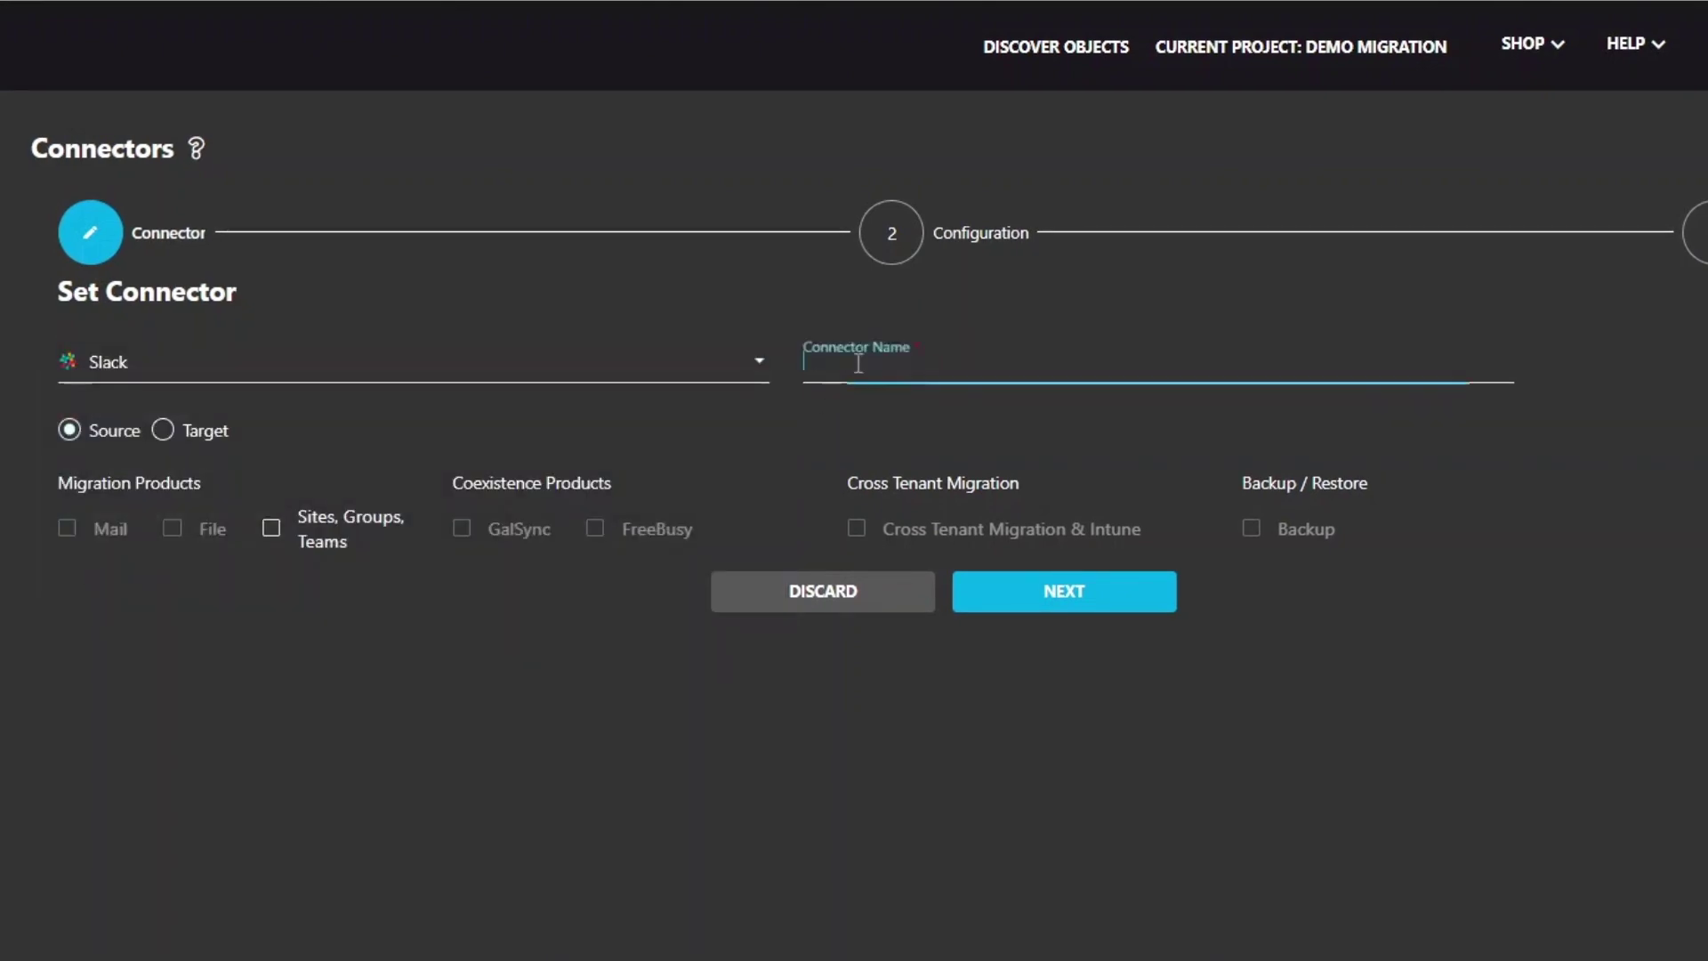
type("Source")
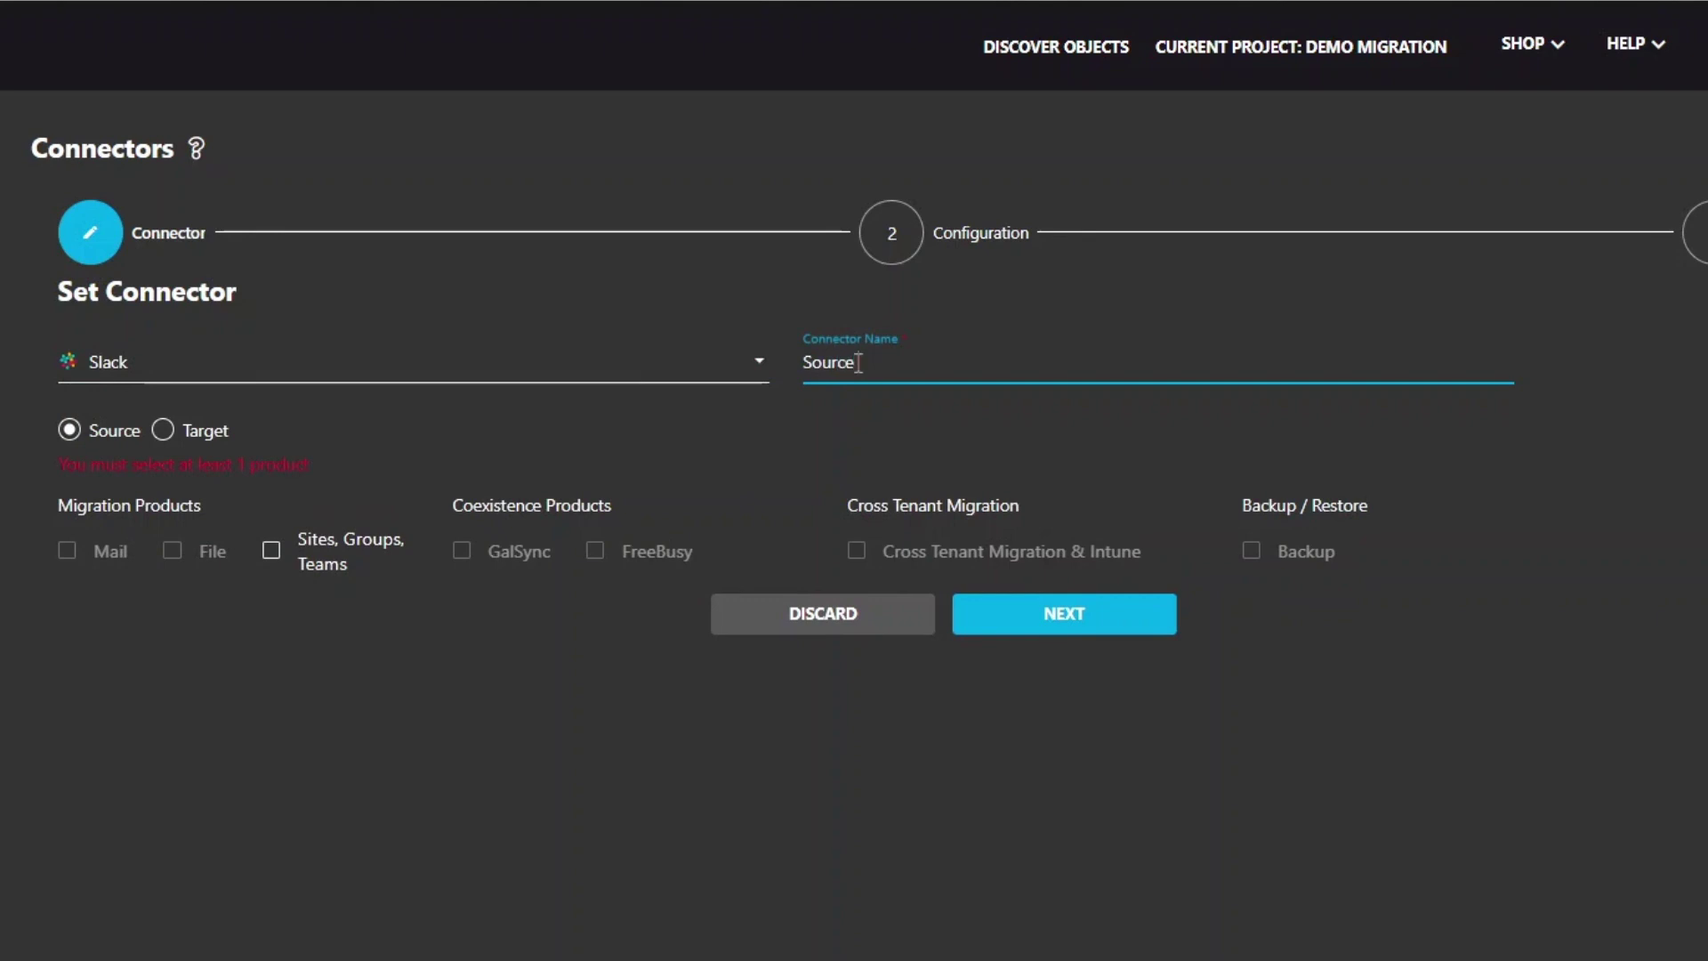
type(" Slack")
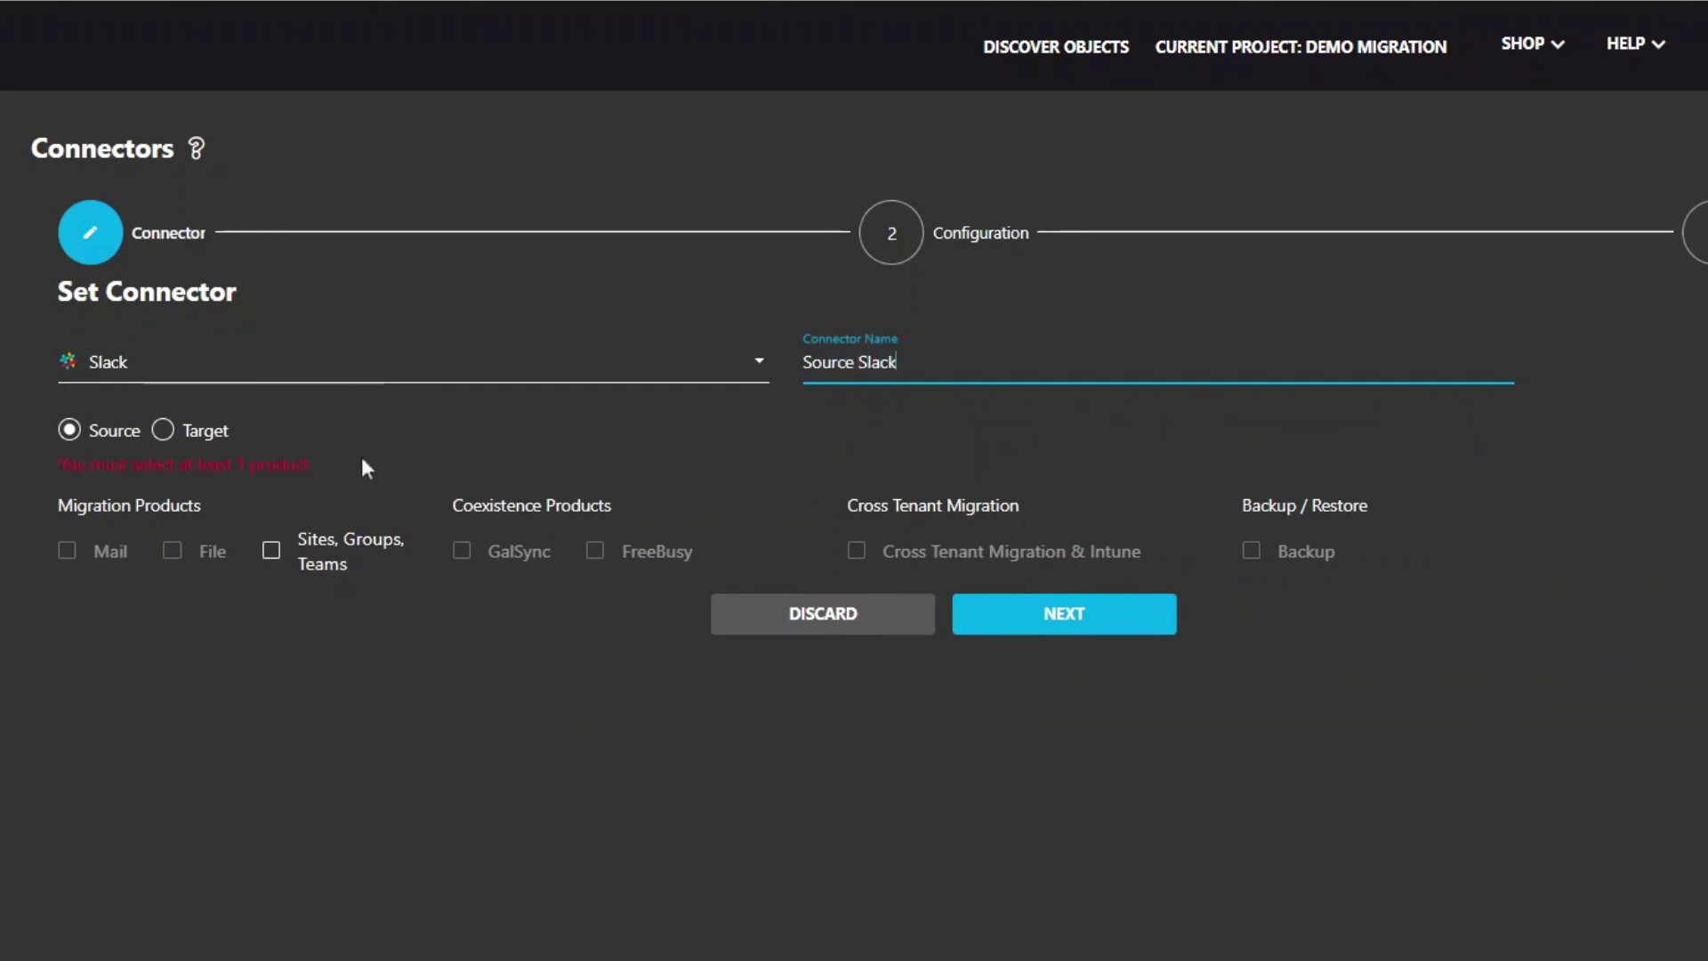
left_click(271, 550)
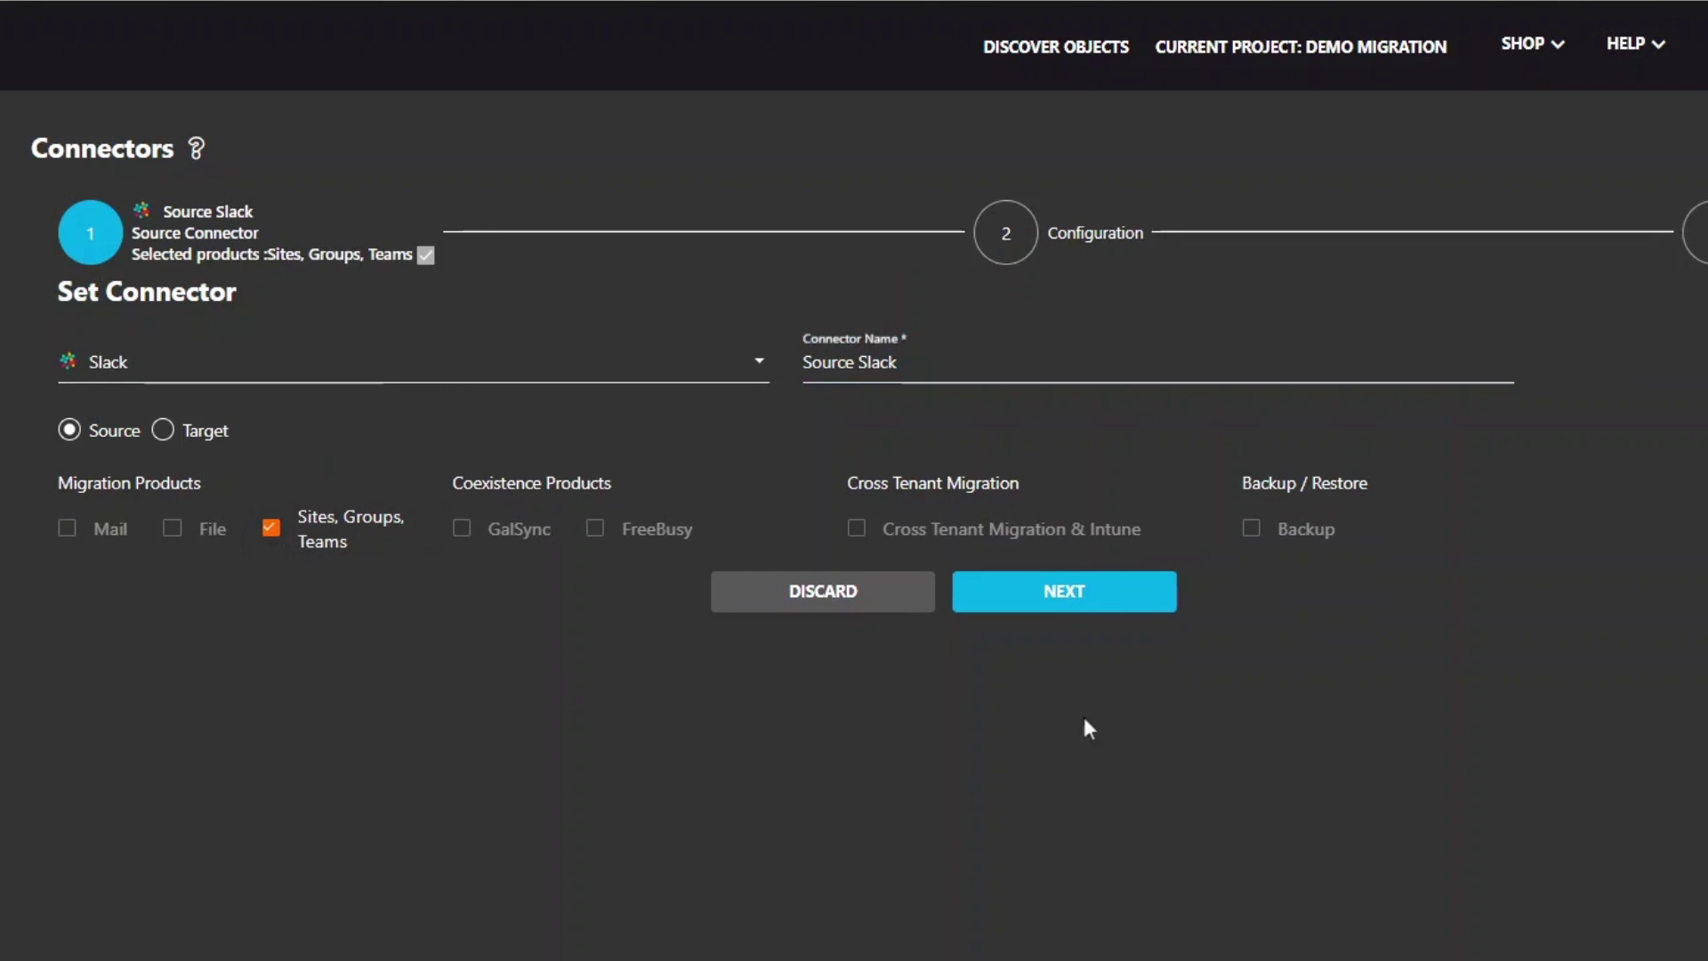
left_click(1071, 591)
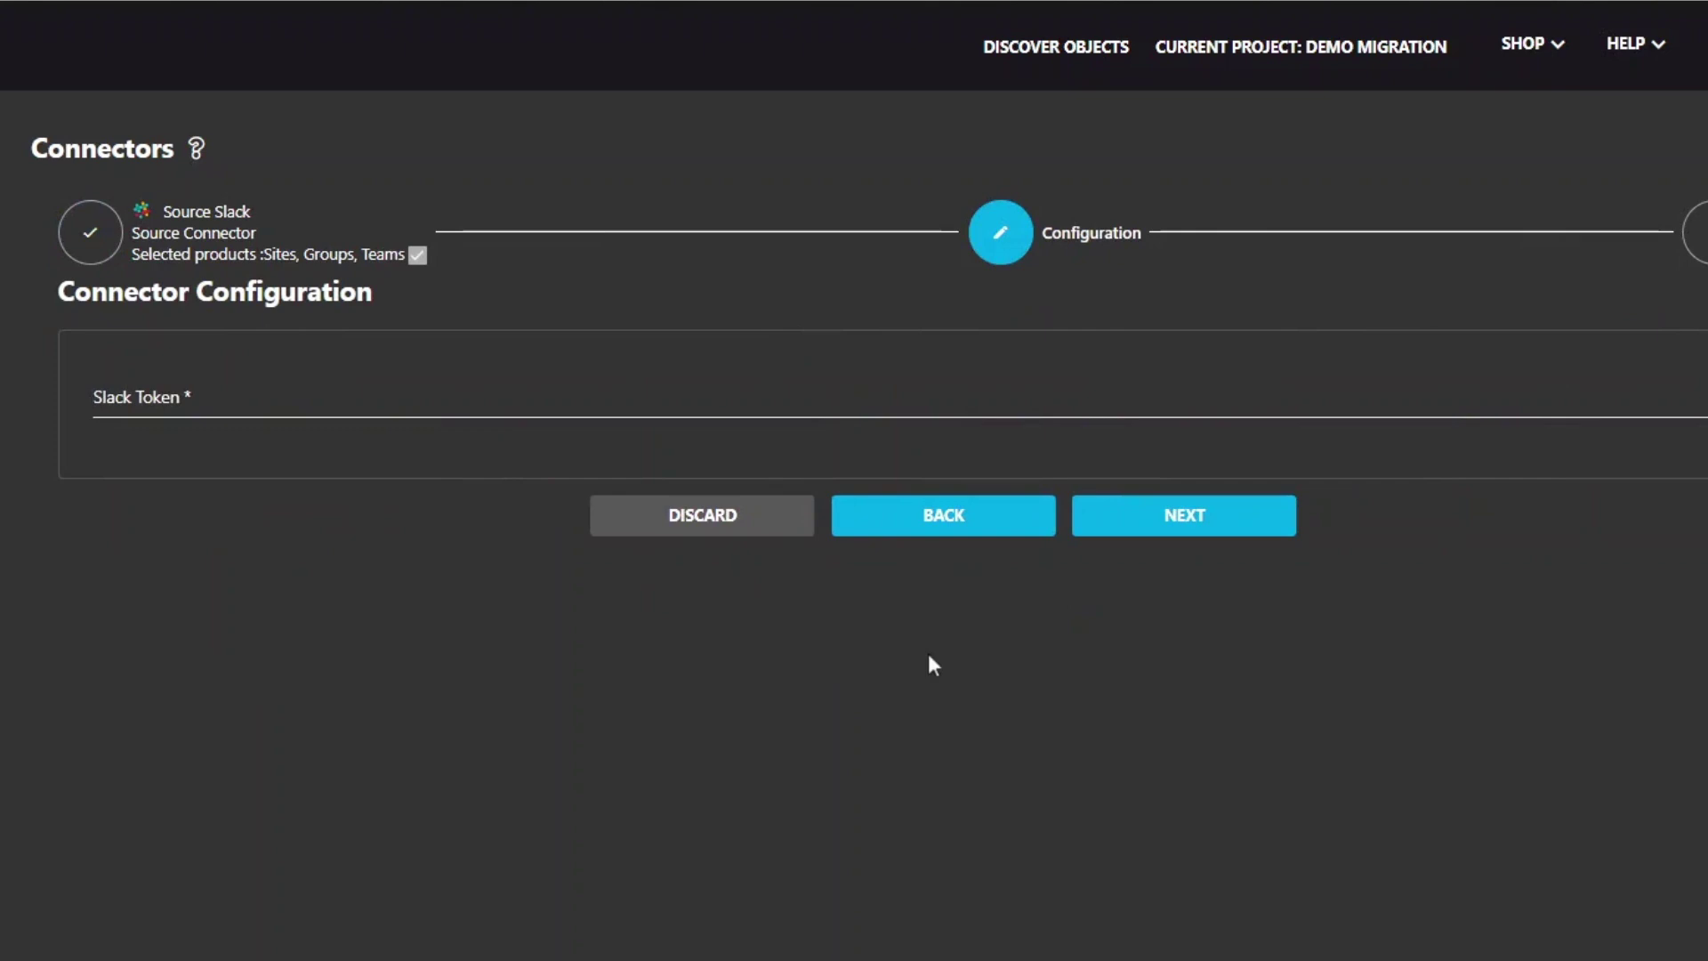
Paste the Slack token into the connector and complete it
left_click(105, 393)
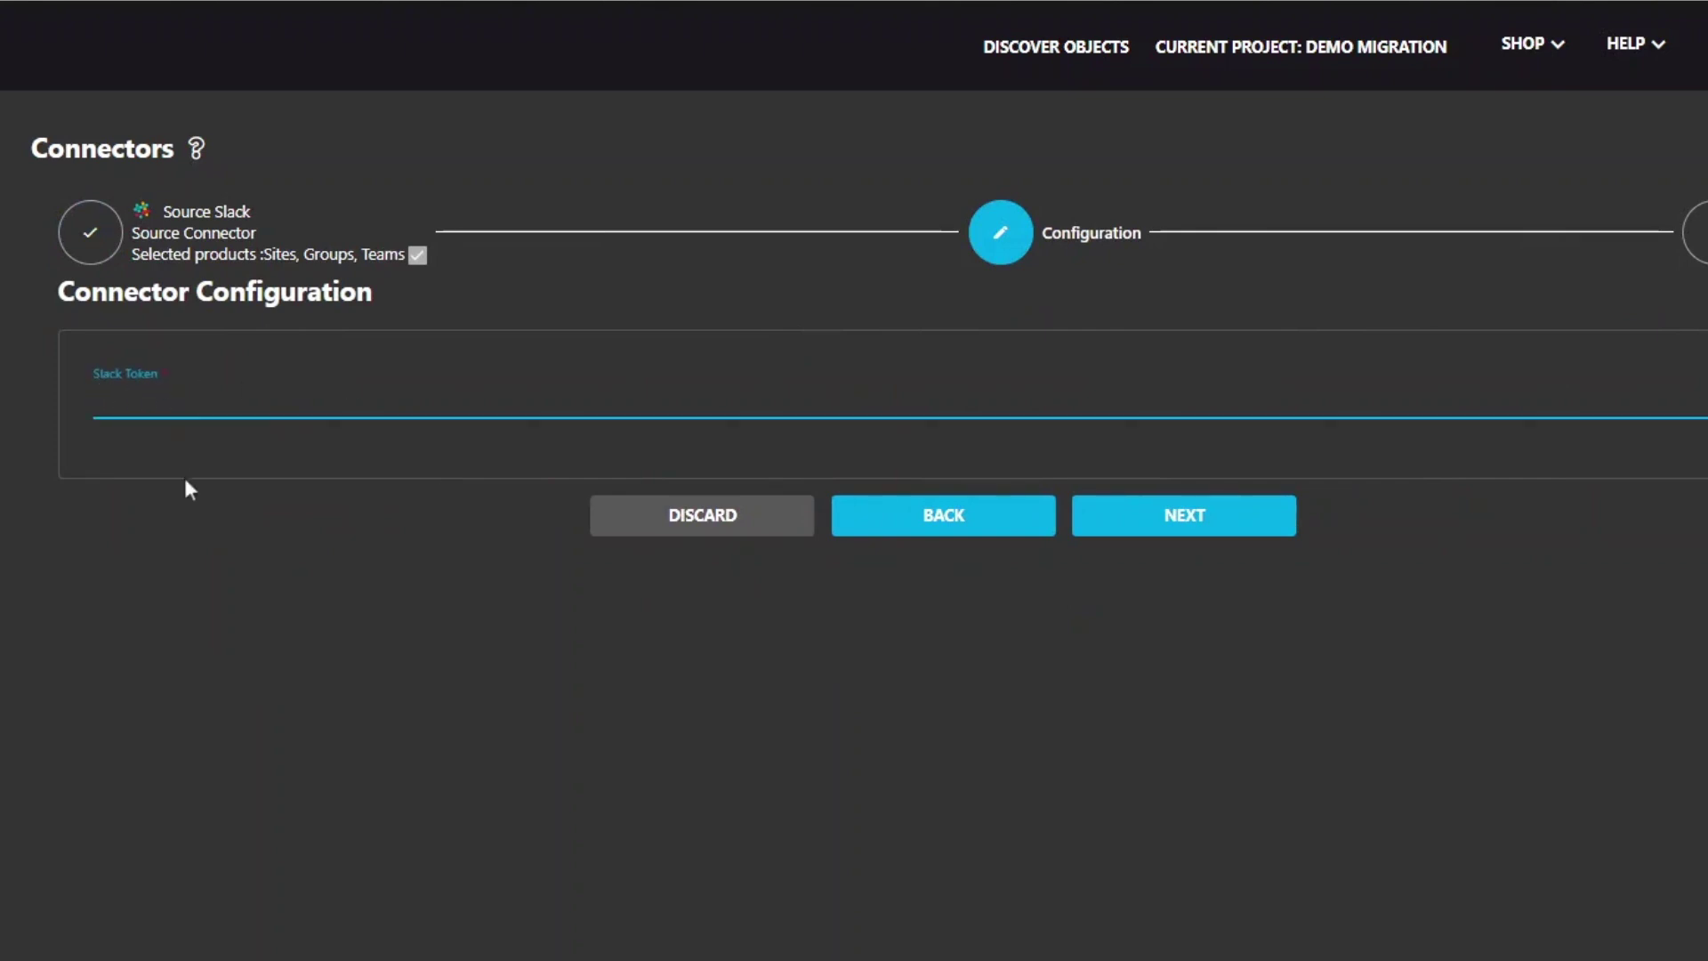
left_click(187, 487)
left_click(125, 395)
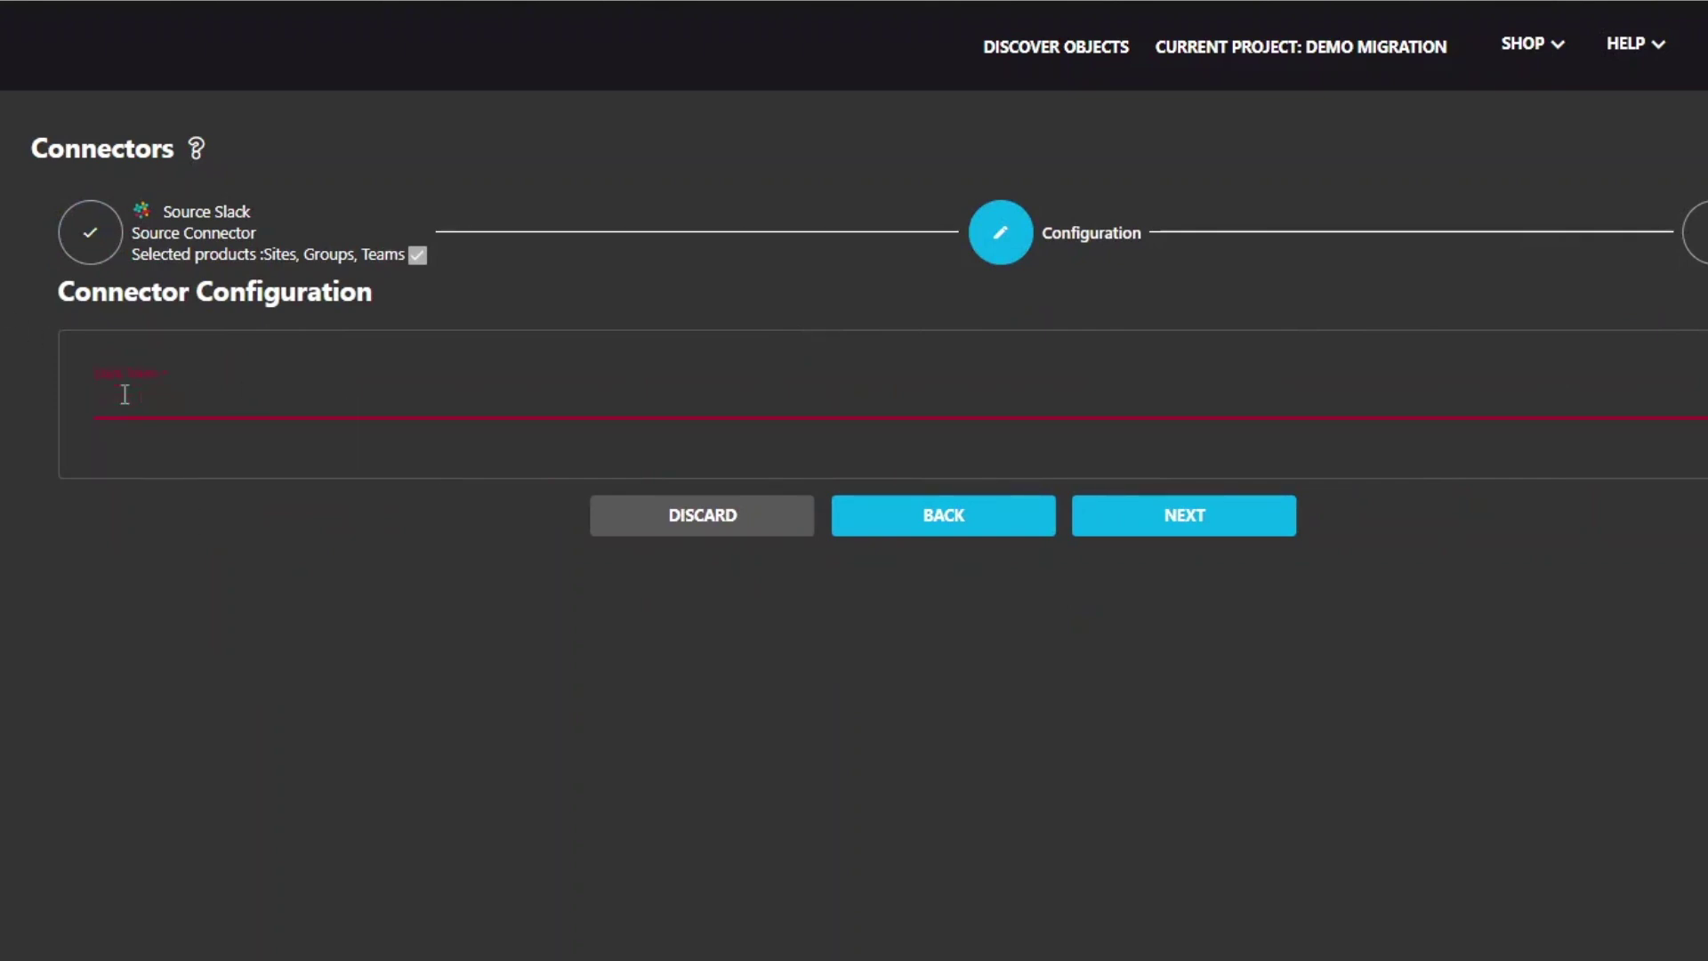
key("ctrl+v")
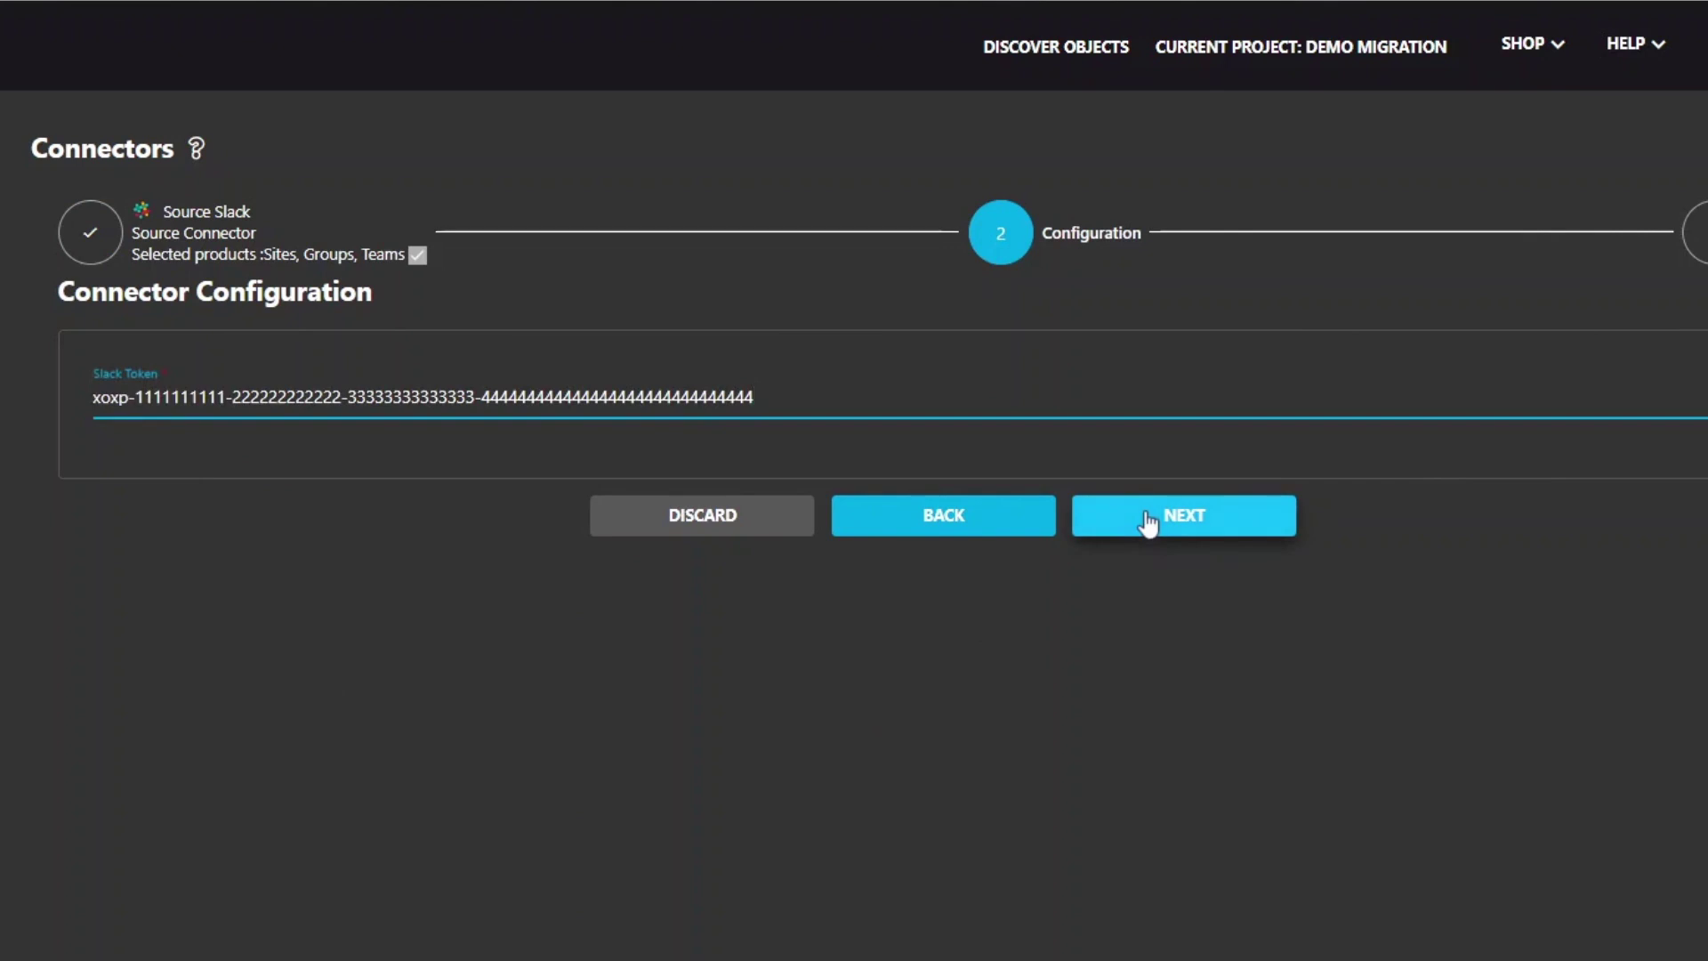
left_click(1148, 521)
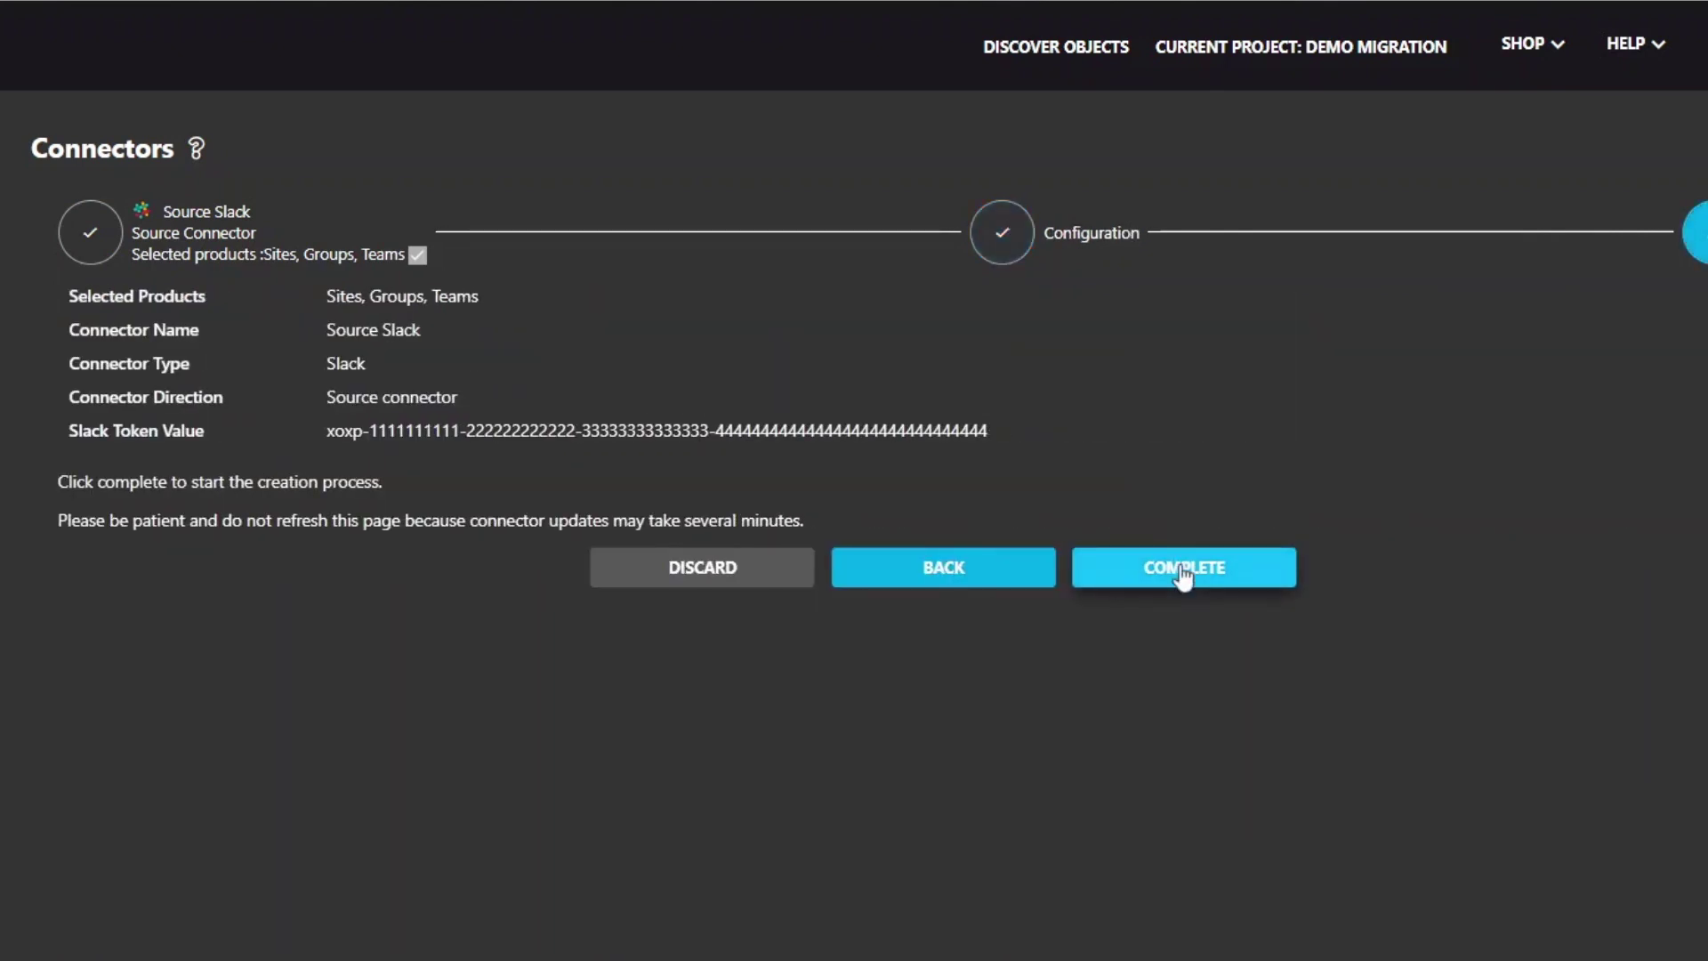
left_click(1183, 573)
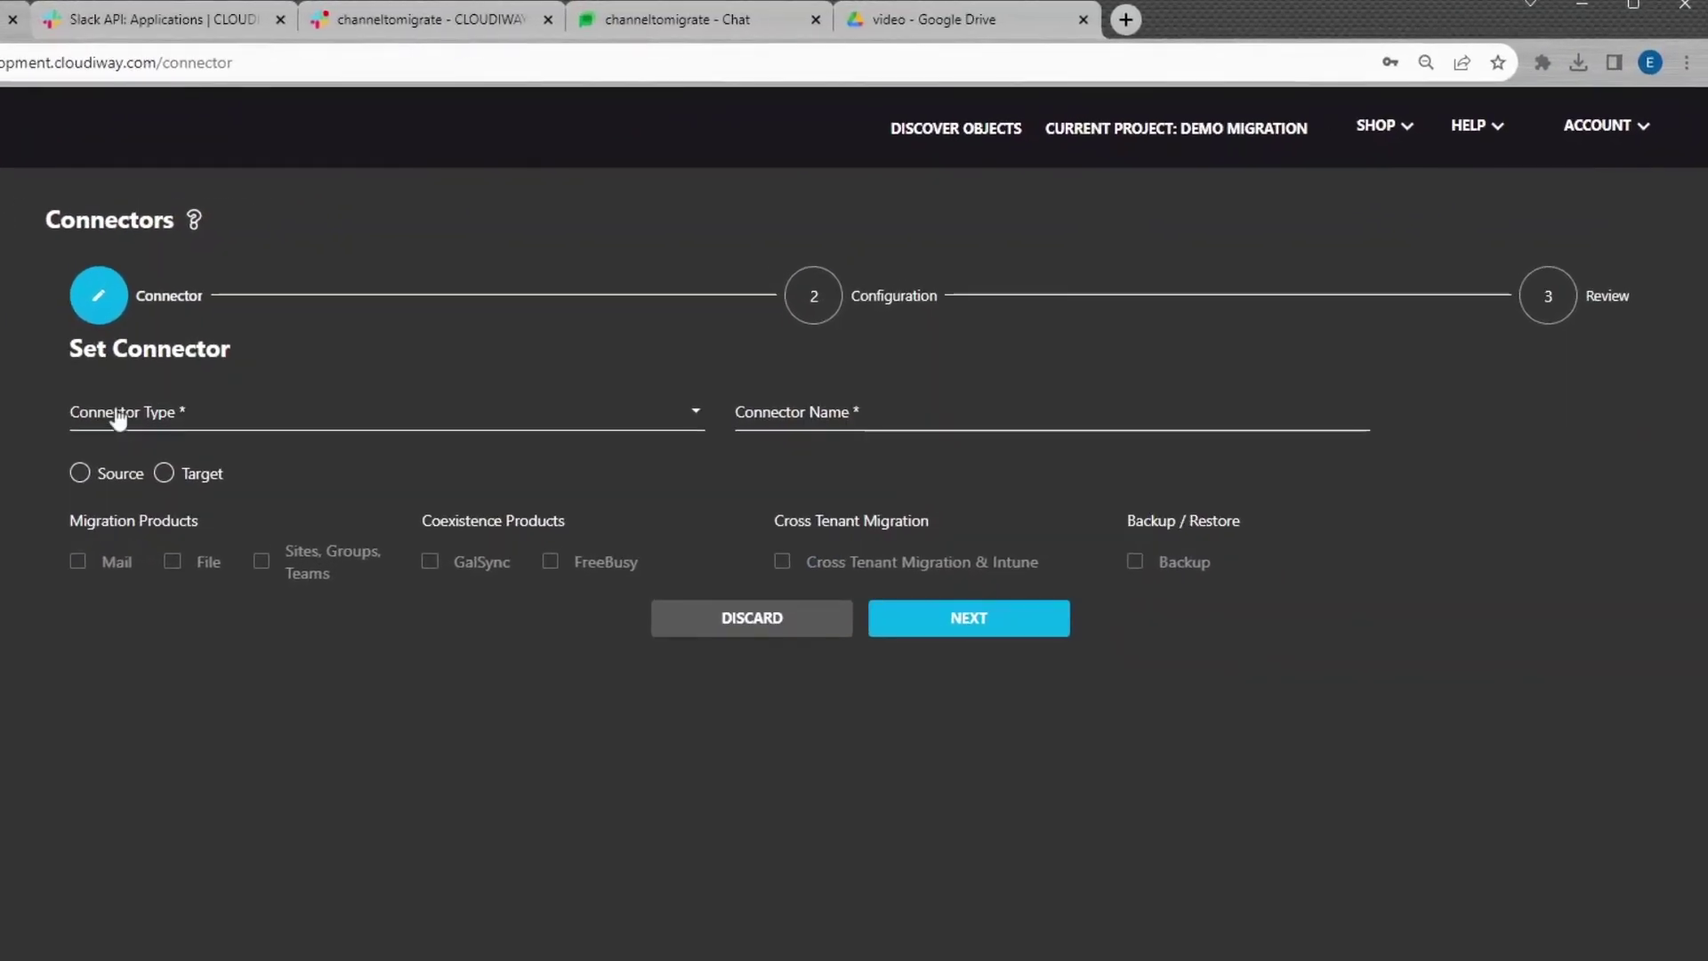
Define a Microsoft365 Target connector named Target Teams with Sites, Groups, Teams selected
left_click(98, 420)
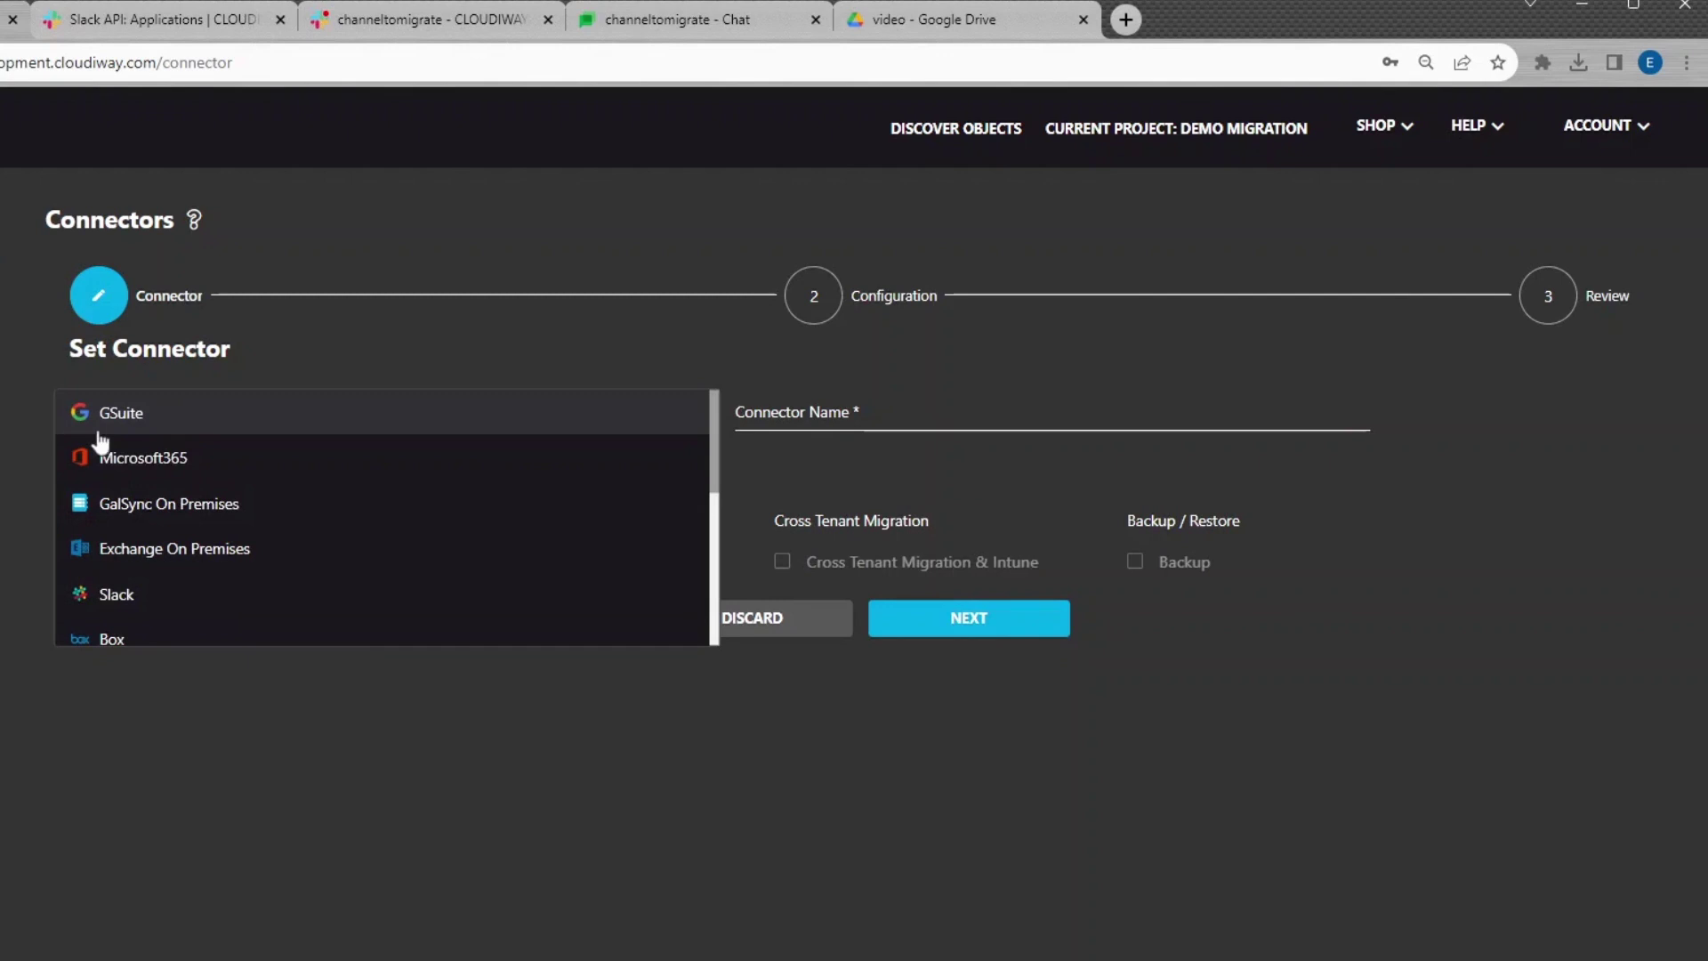
left_click(107, 457)
left_click(822, 411)
type("Target Teams")
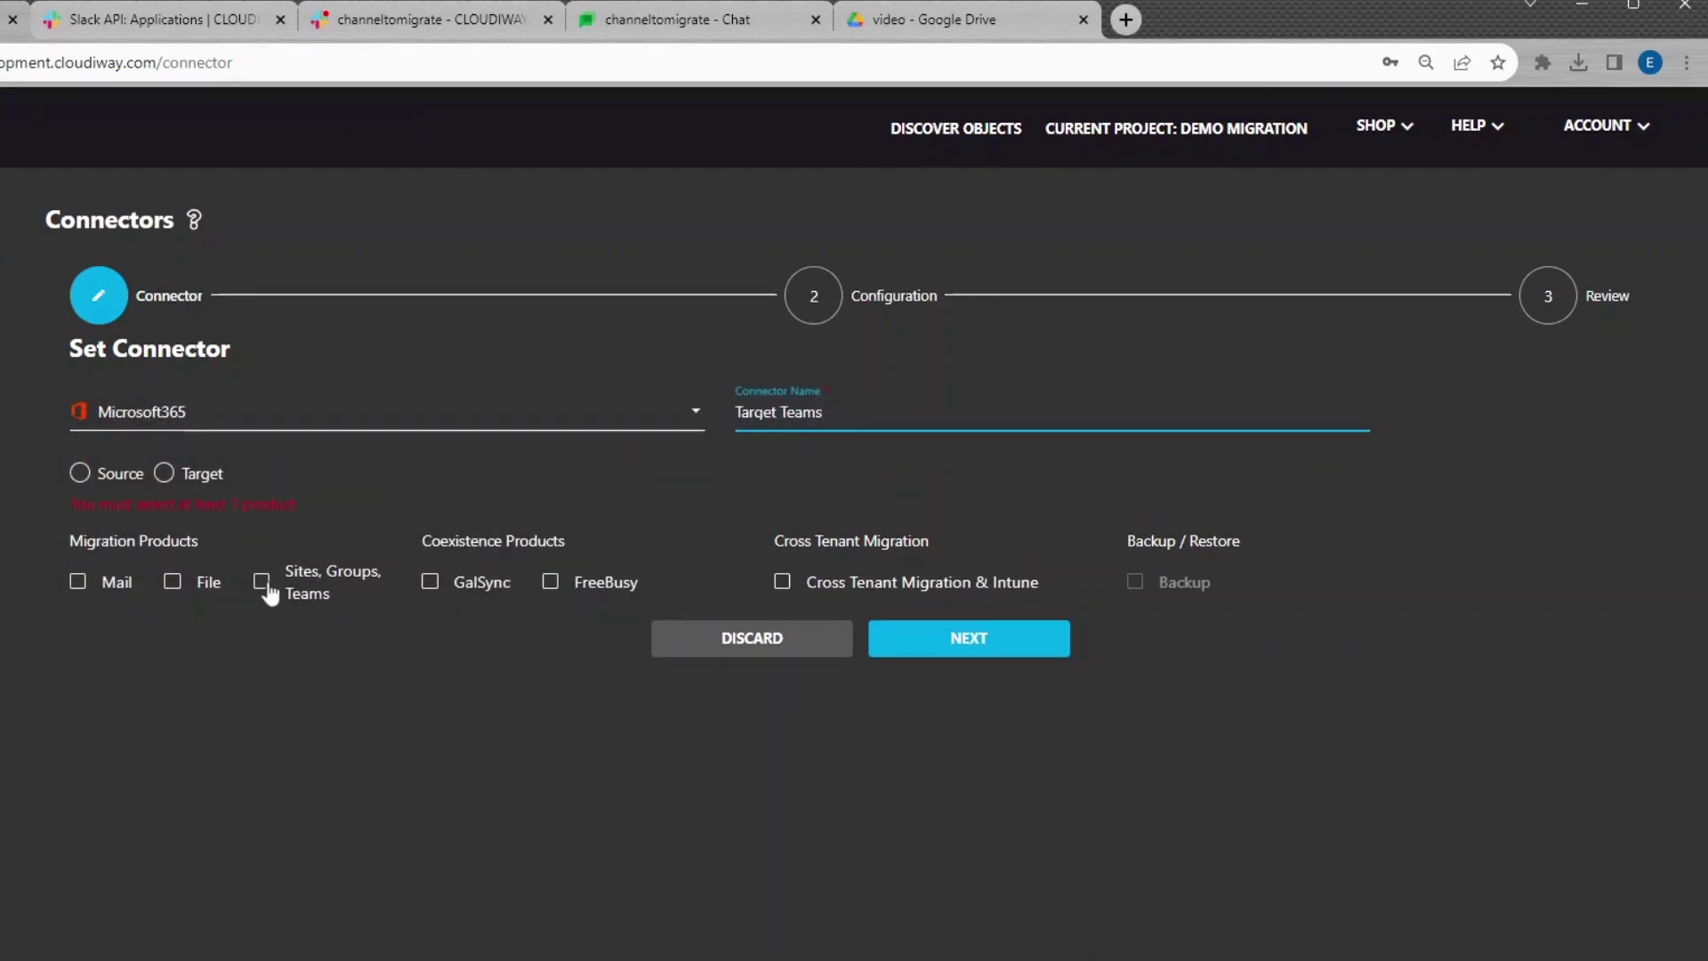
left_click(262, 581)
left_click(165, 474)
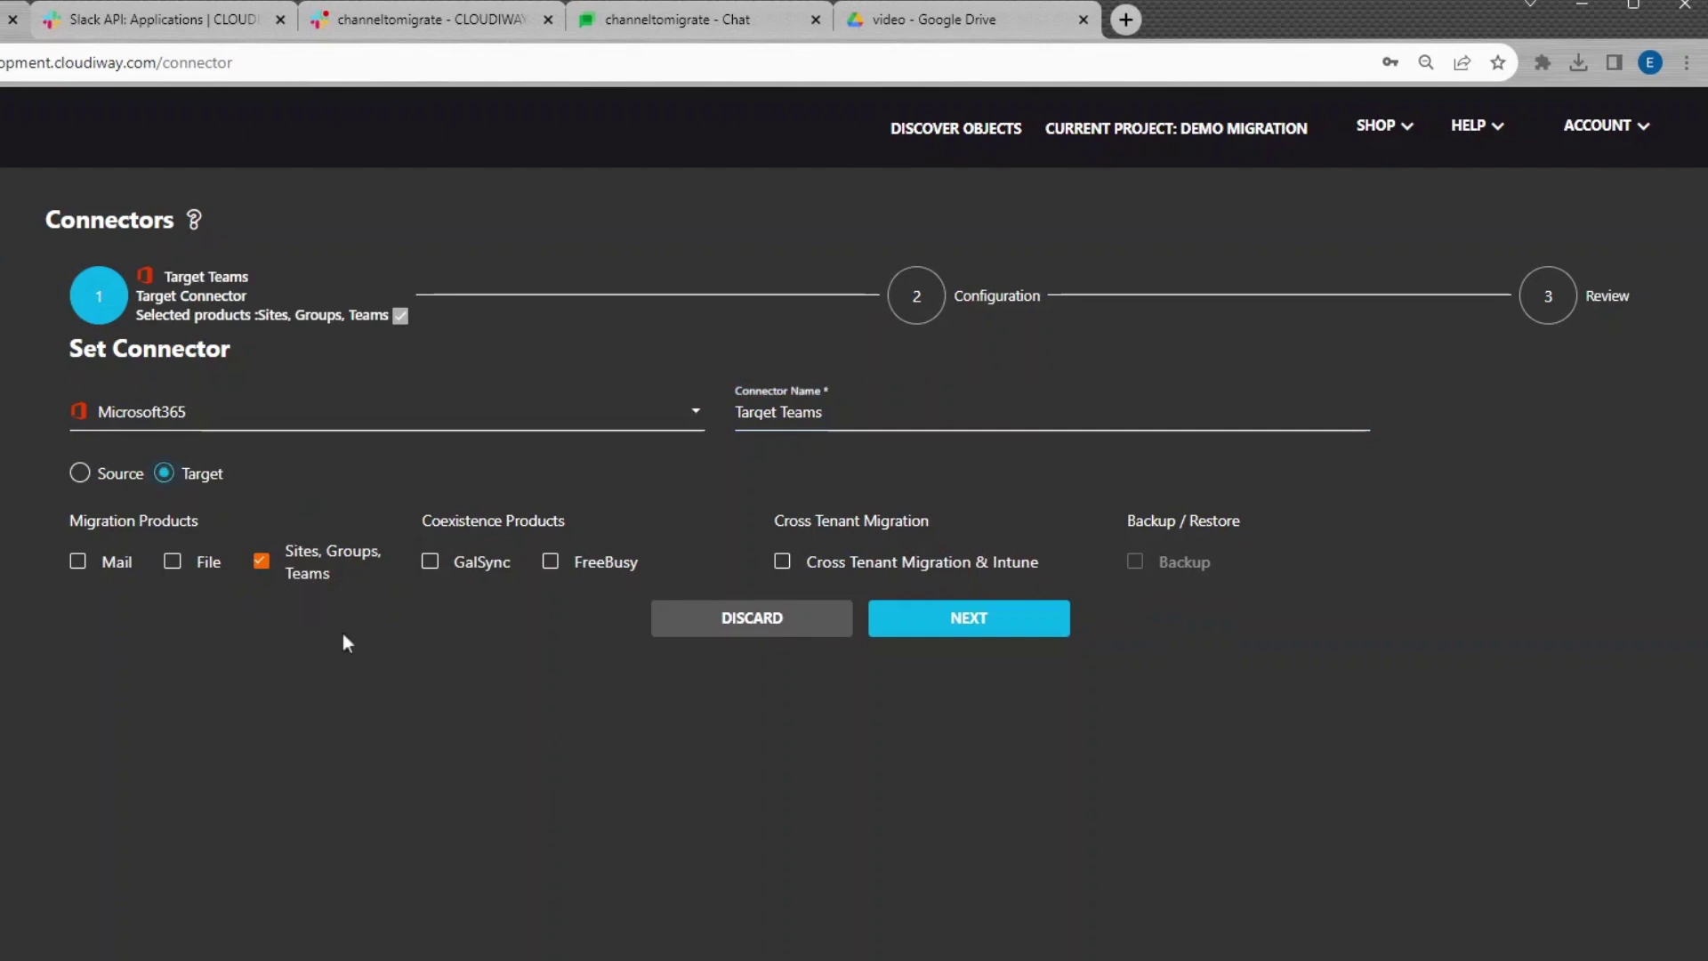
Enter the tenant administrator's email and password in Target Teams' configuration and request admin consent
left_click(945, 615)
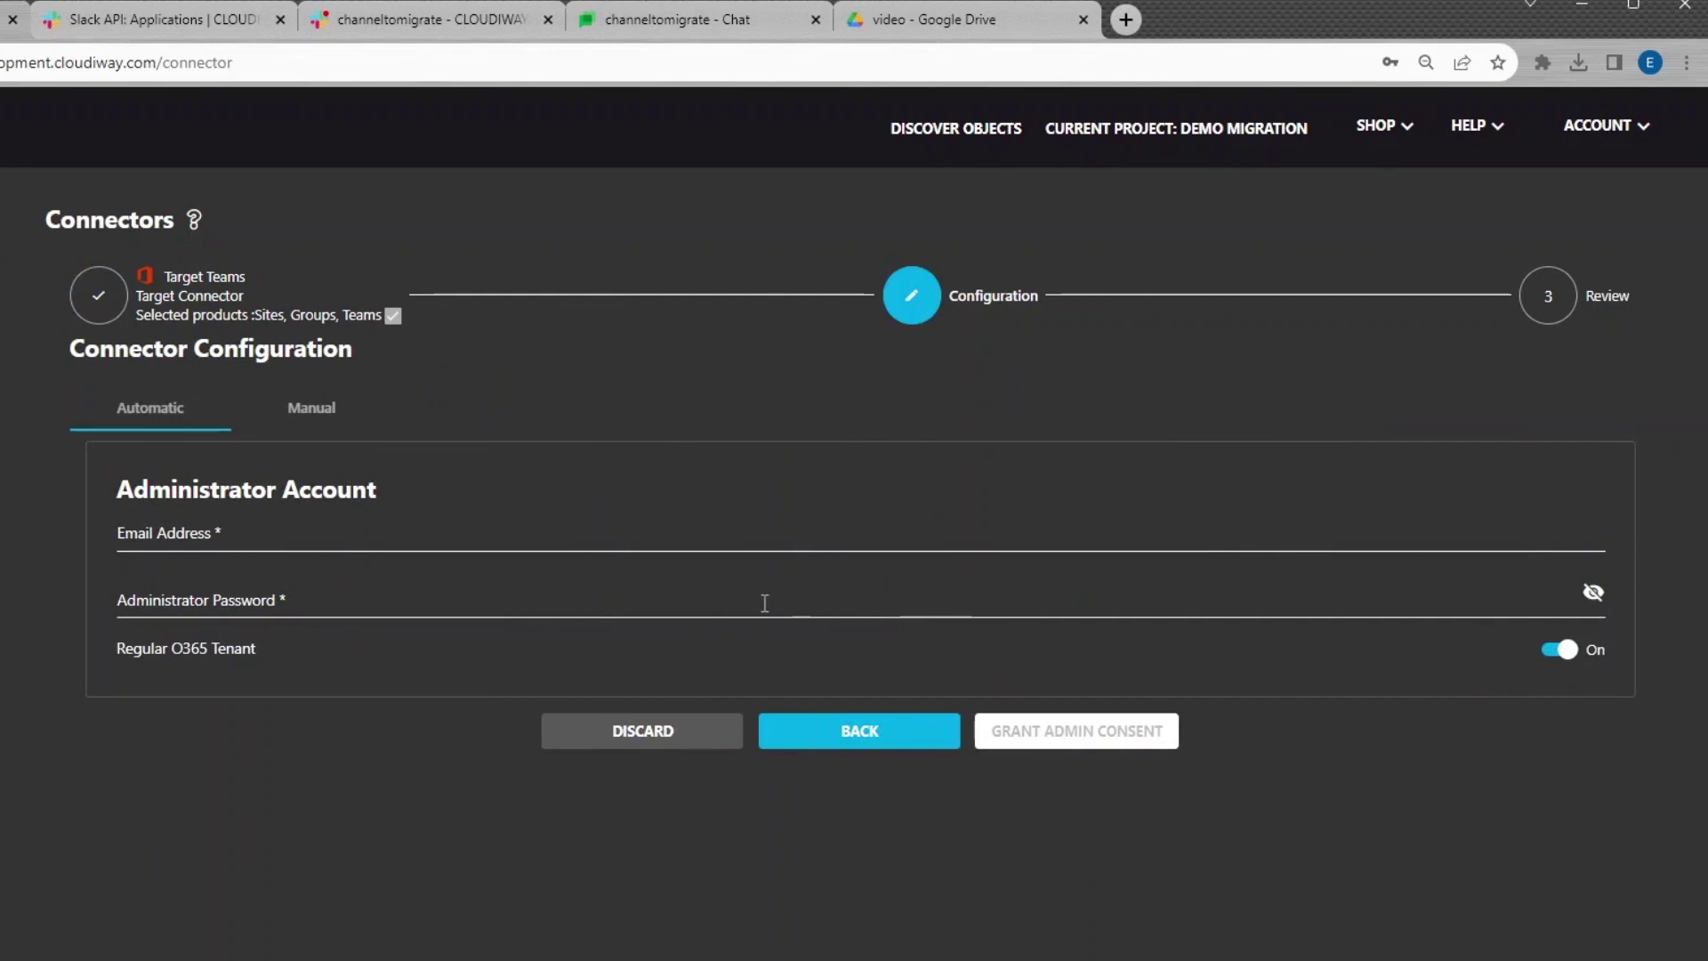
left_click(434, 534)
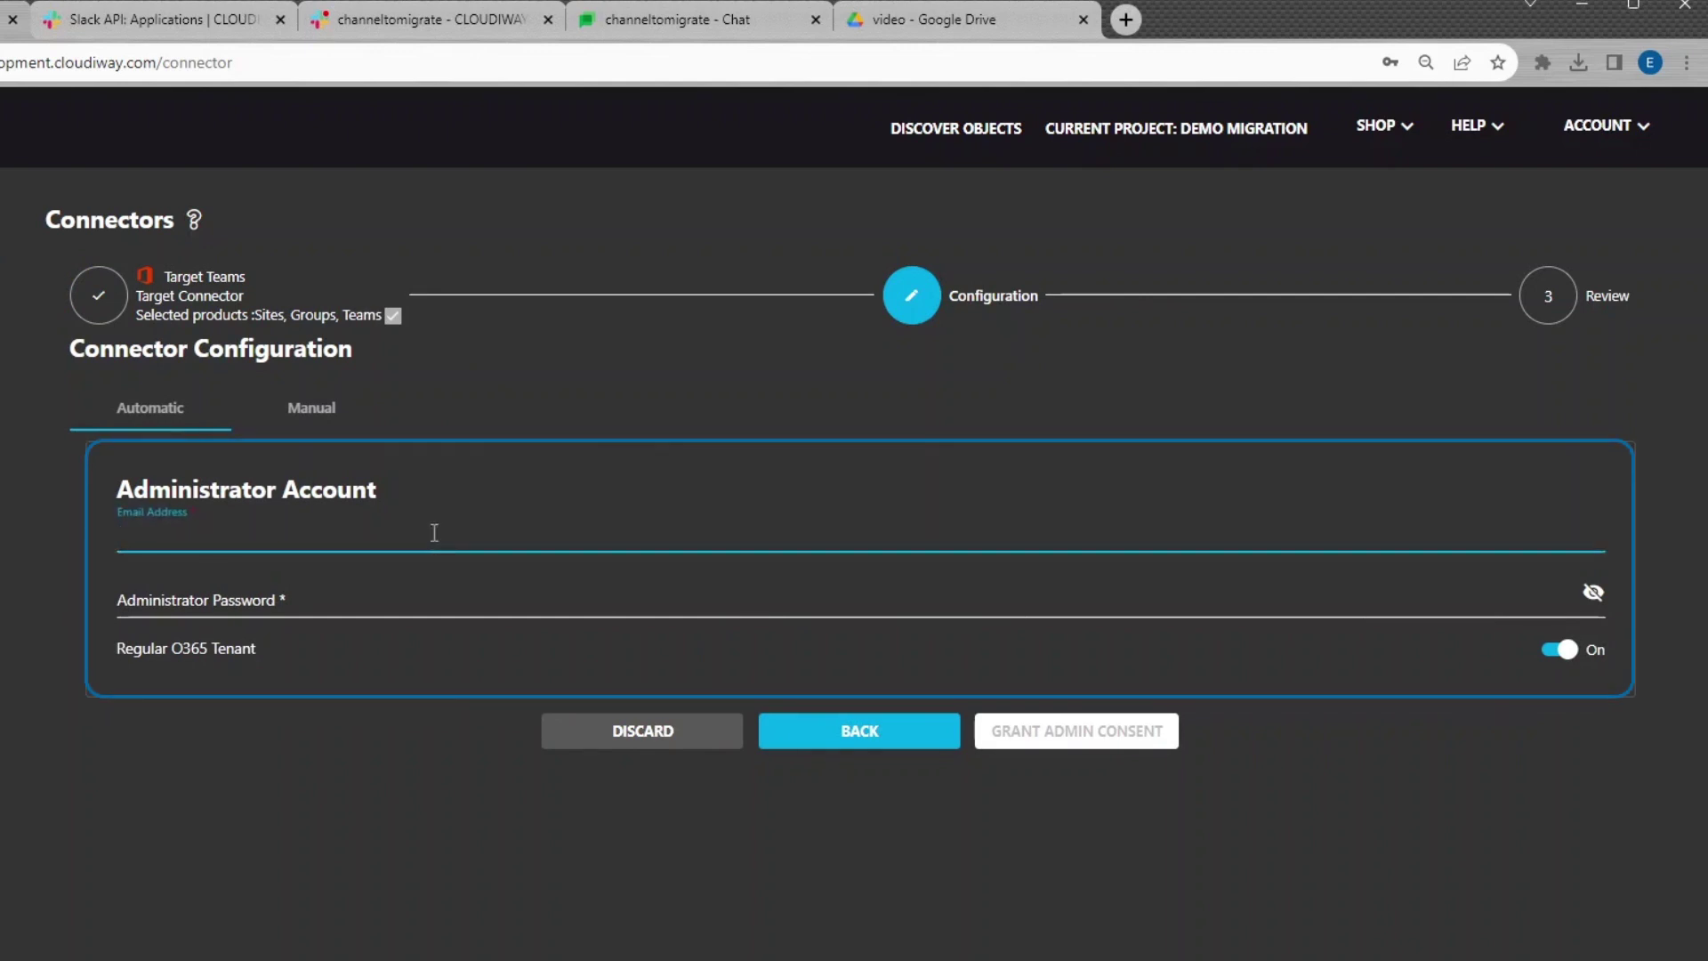
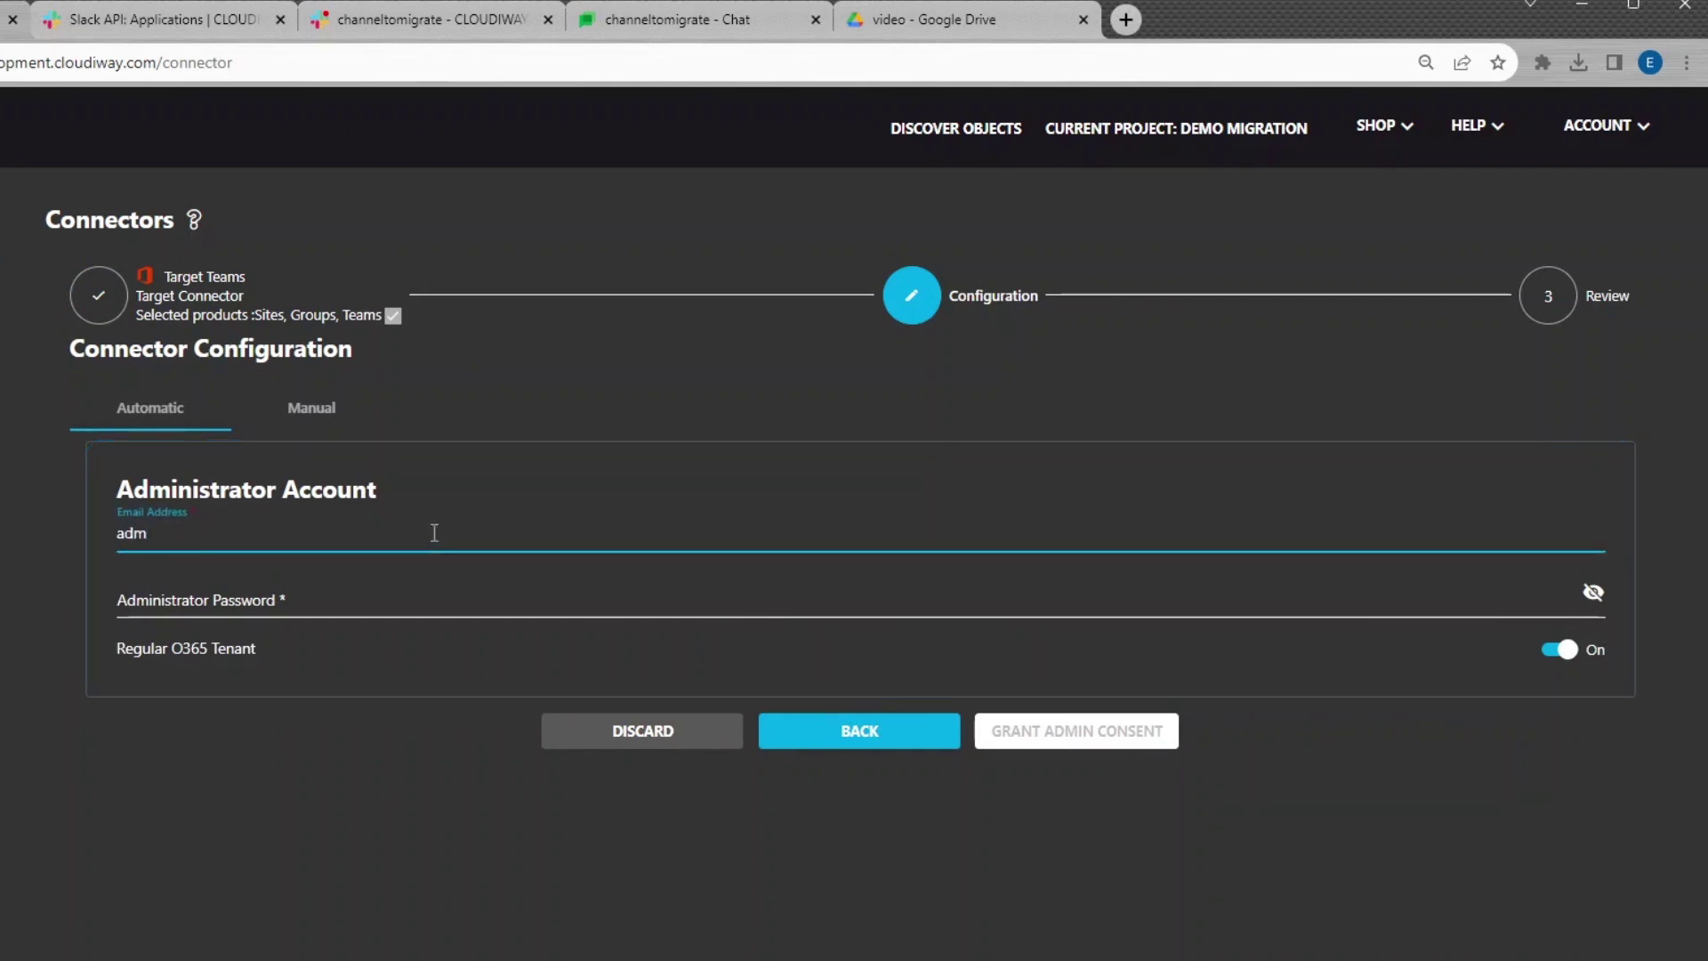
left_click(414, 593)
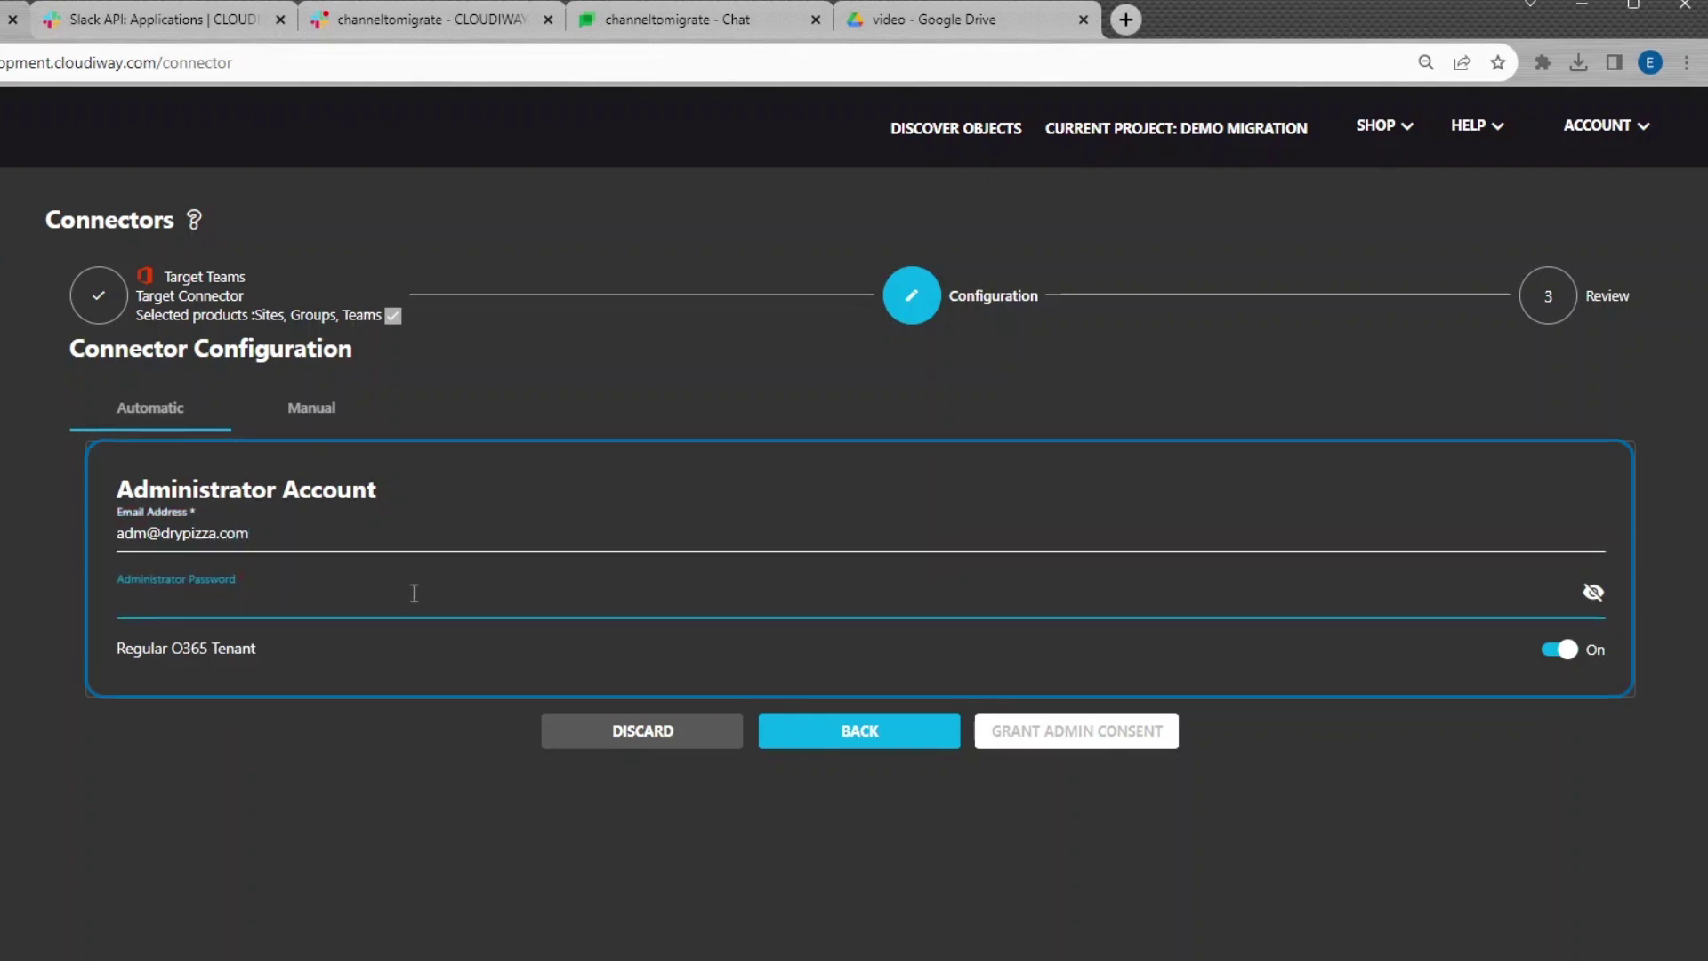
key("ctrl+v")
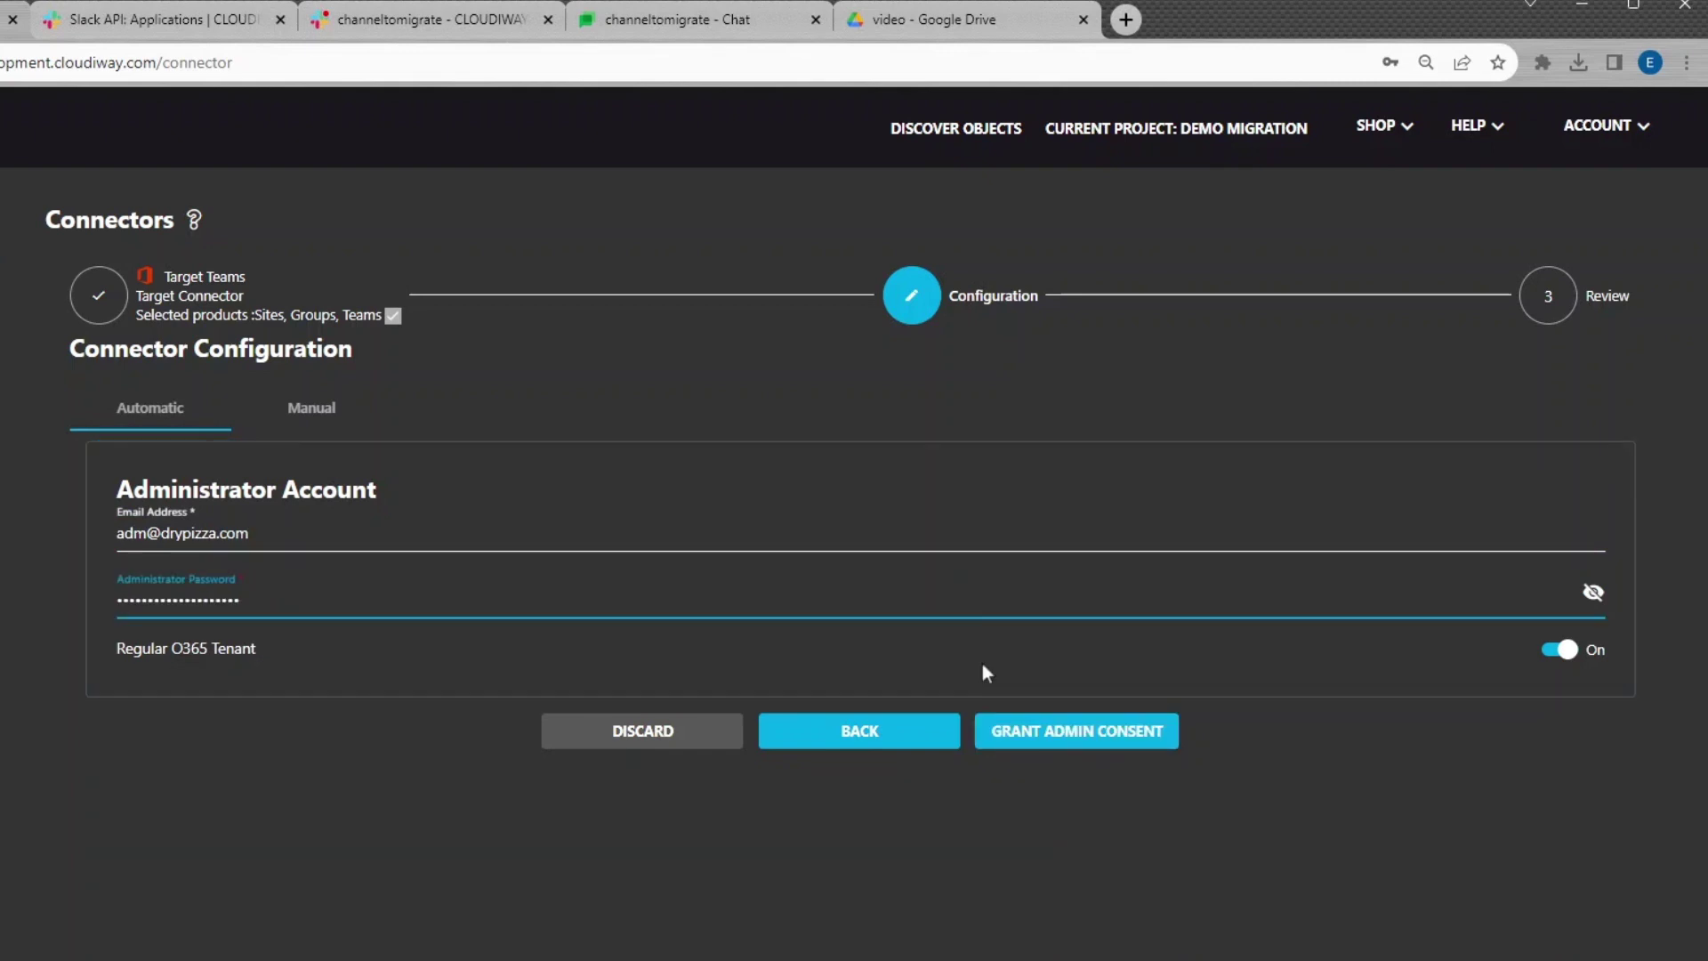
left_click(1014, 744)
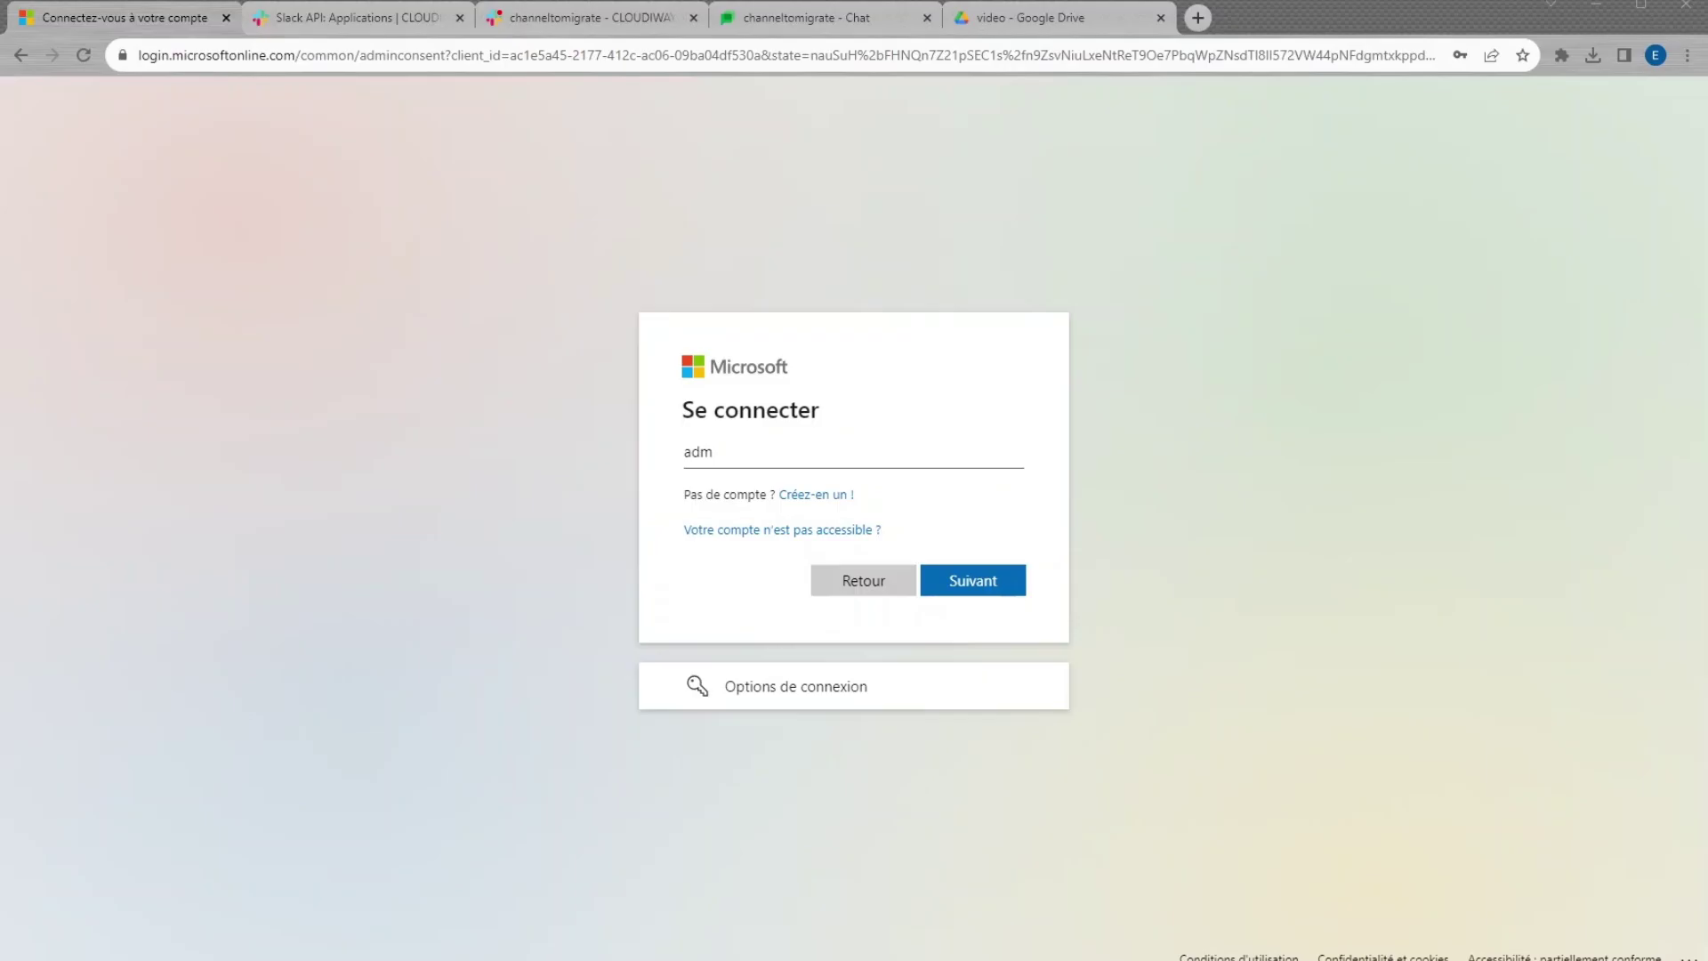
Sign in to Microsoft with the administrator account and password, reaching the permissions consent page
left_click(752, 451)
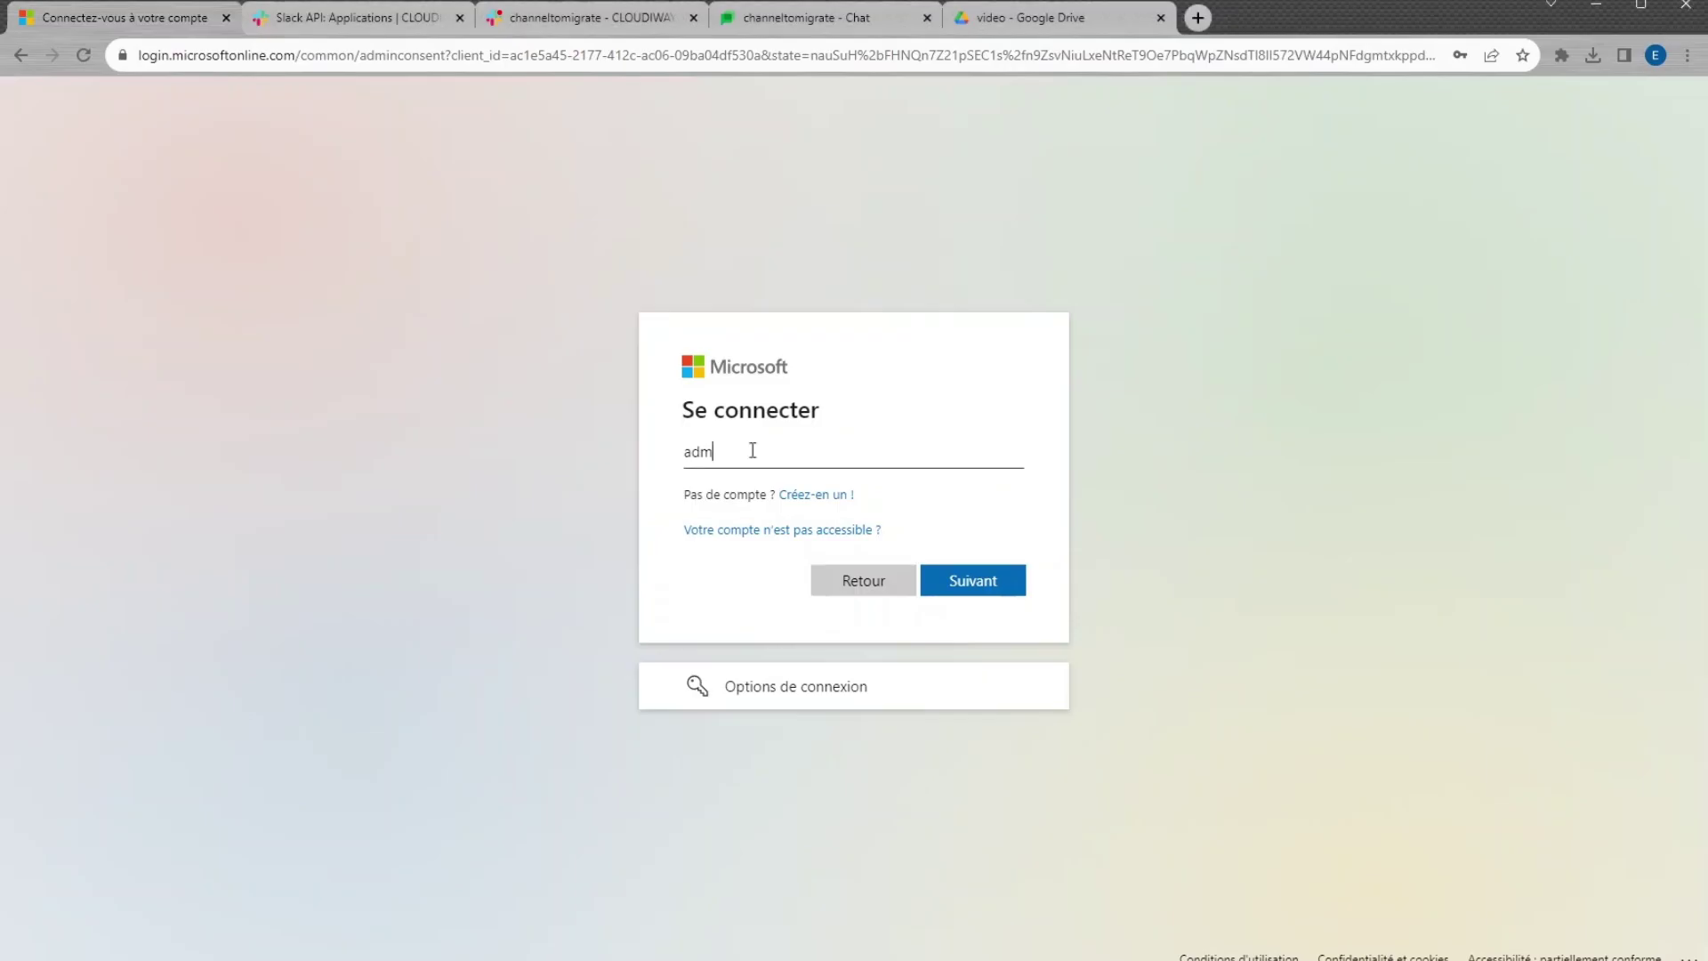
left_click(800, 494)
left_click(991, 583)
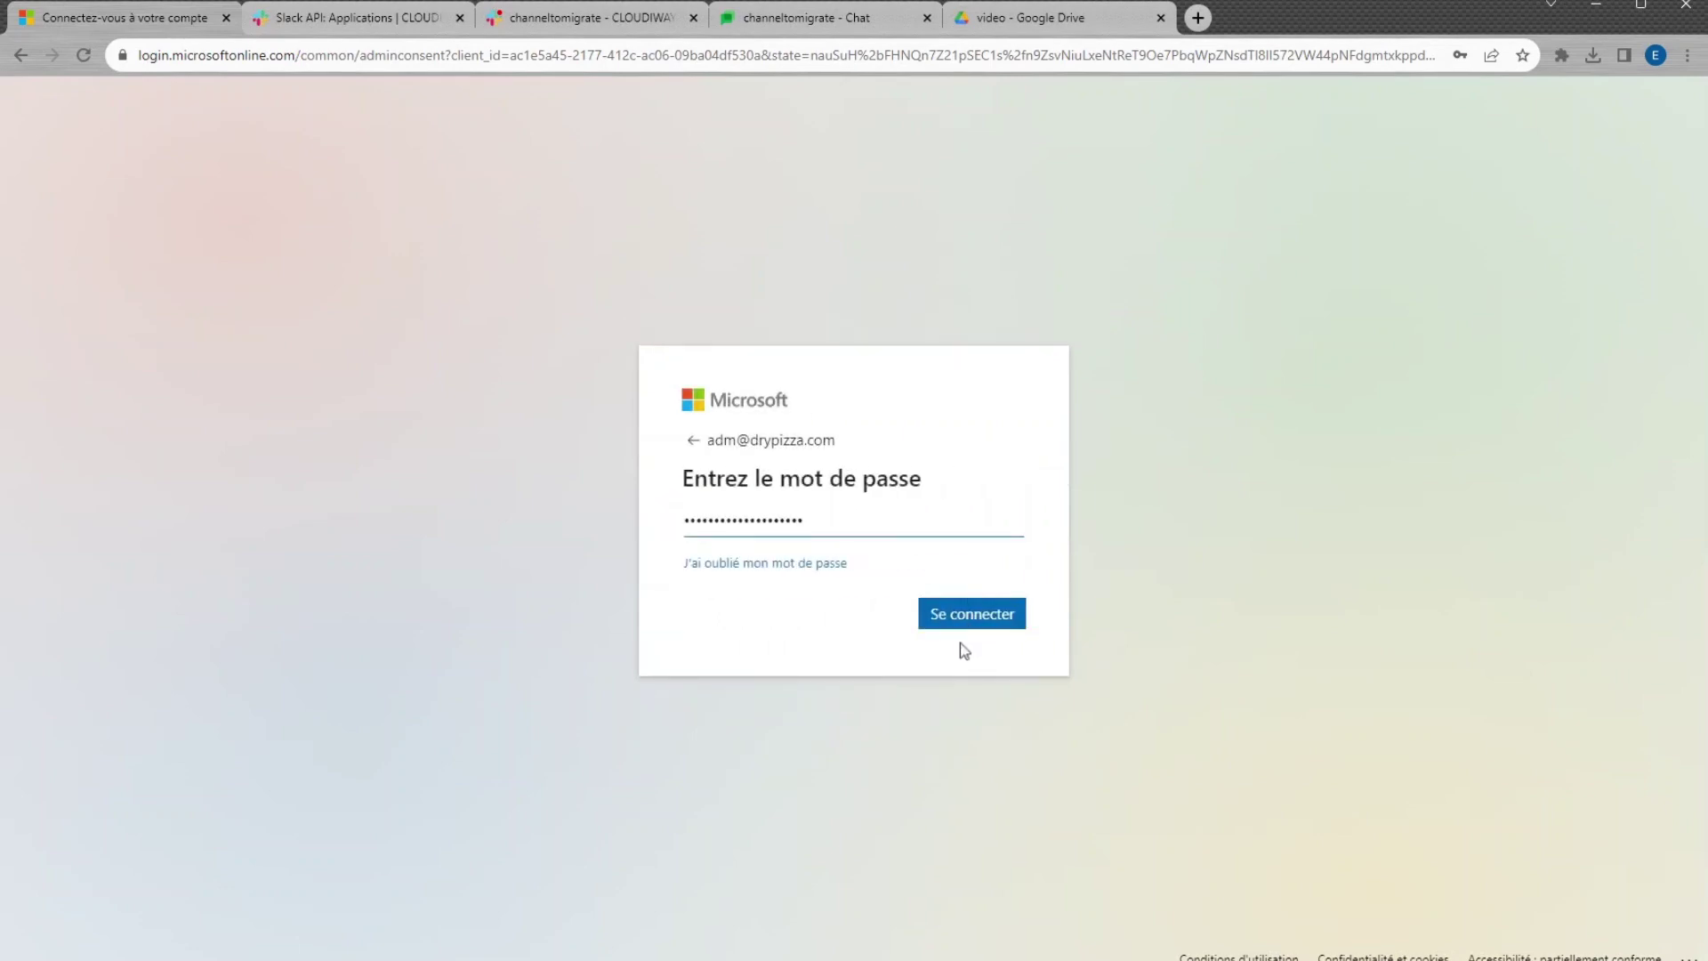
left_click(961, 617)
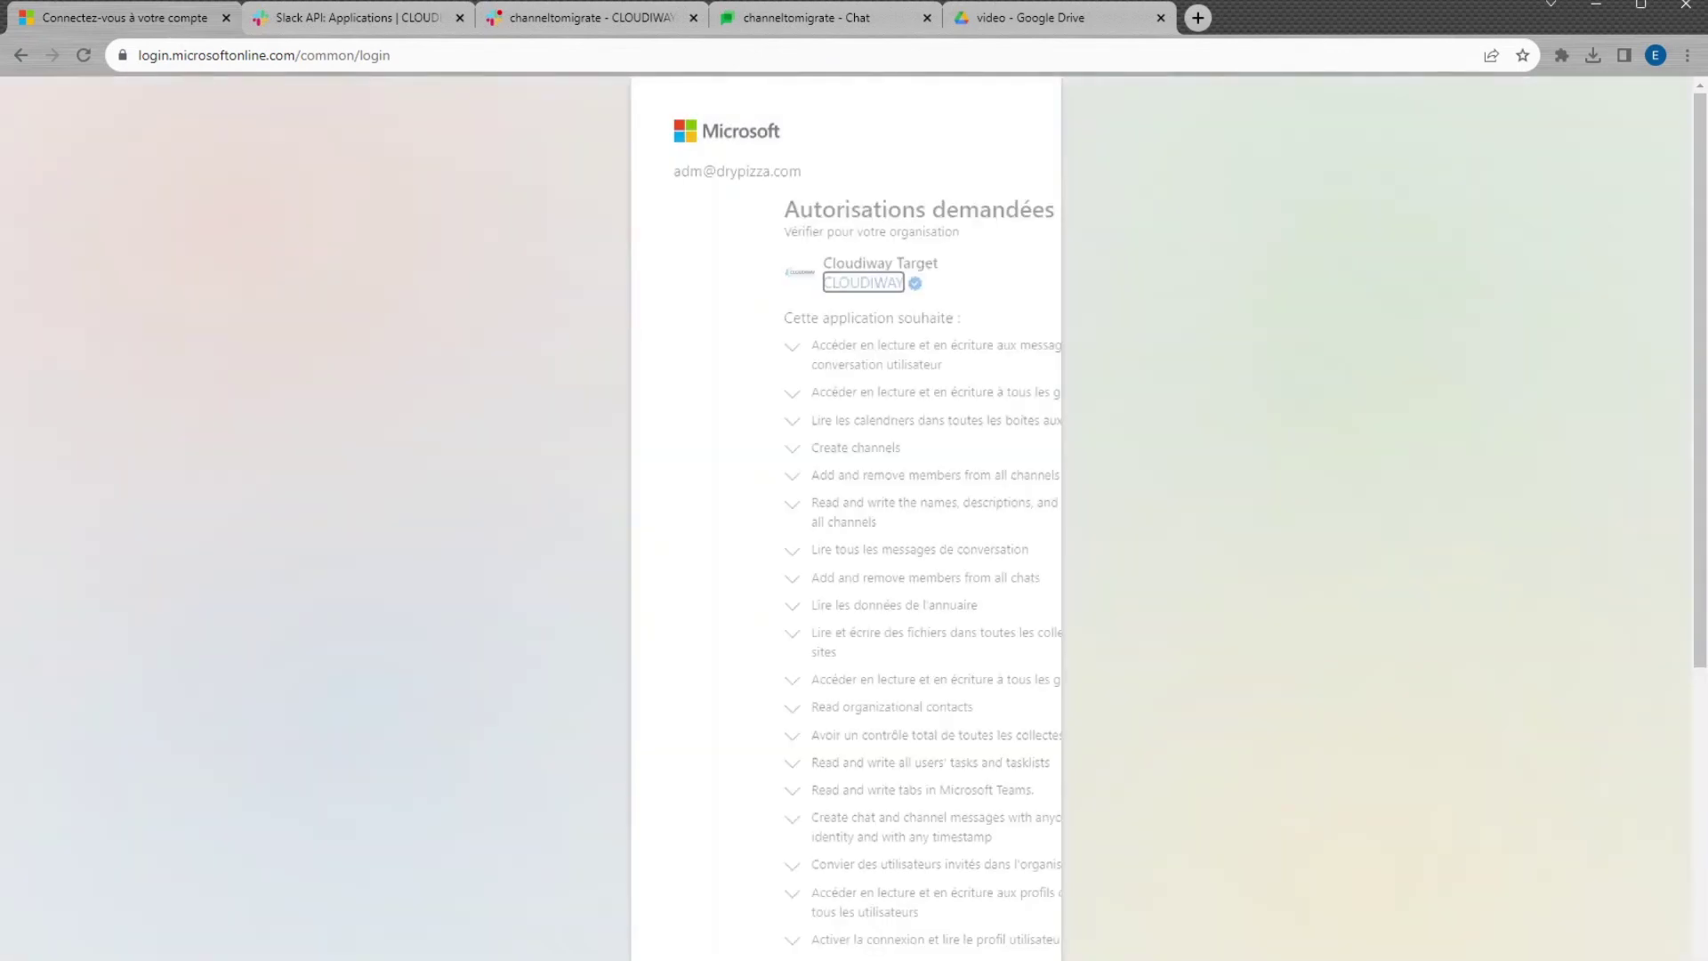
scroll(1083, 602, "down", 5)
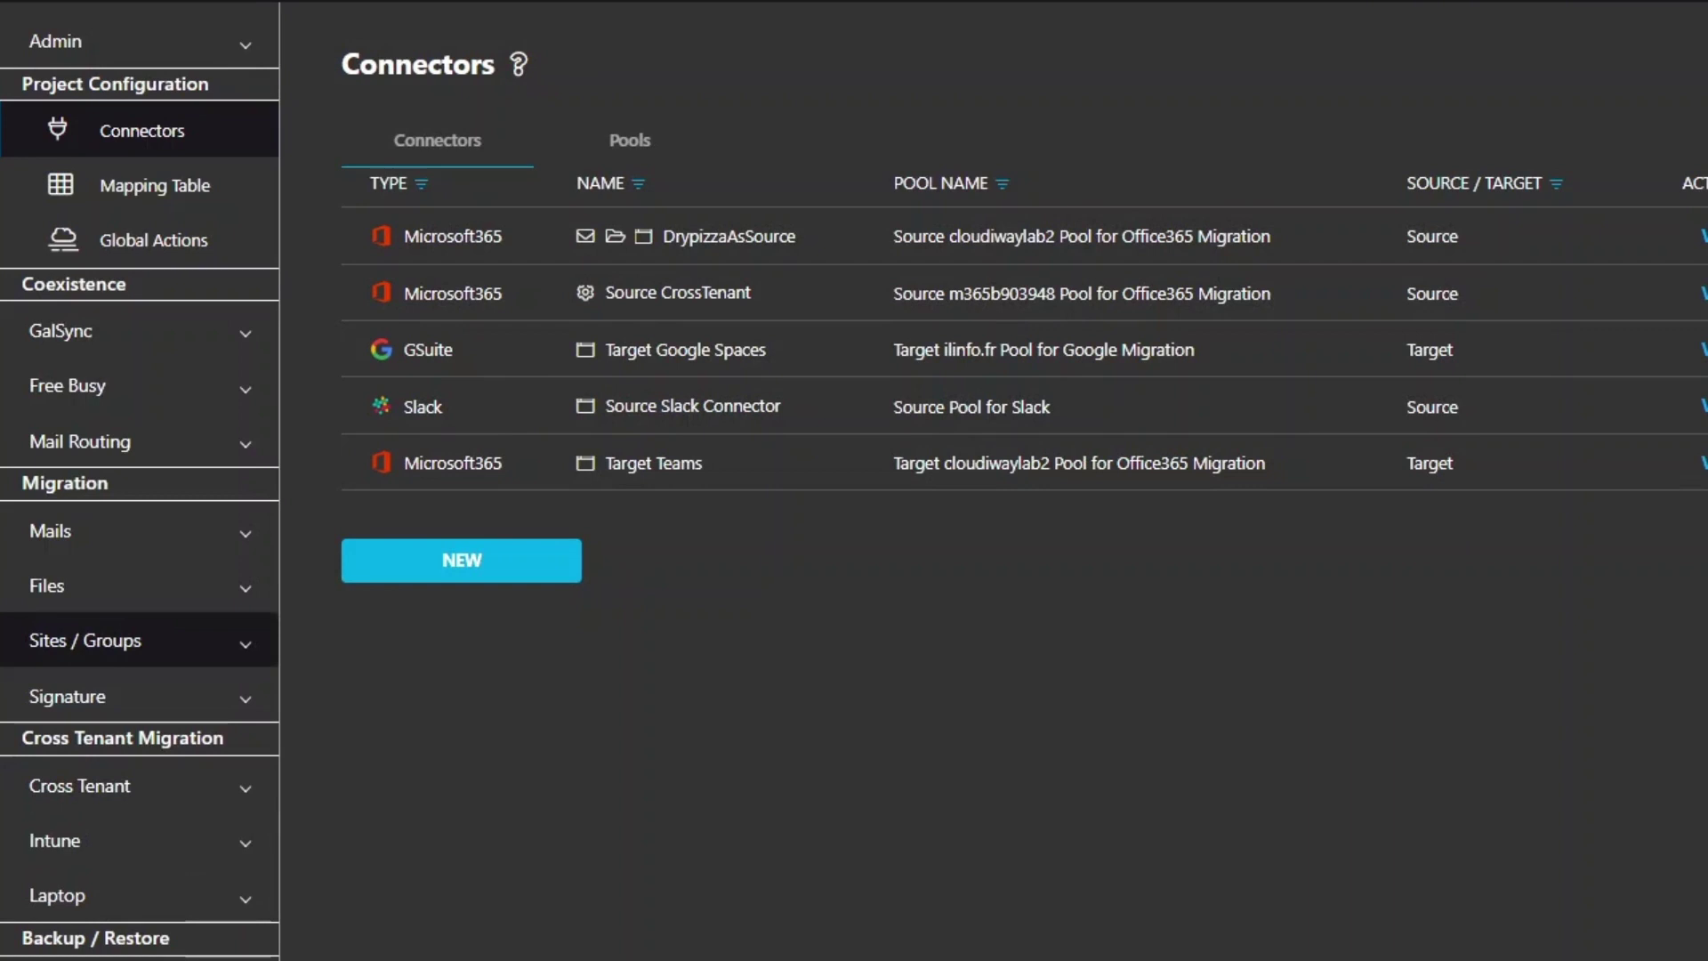
Open the Group List under Sites / Groups, cancelling an initial group fetch
left_click(222, 641)
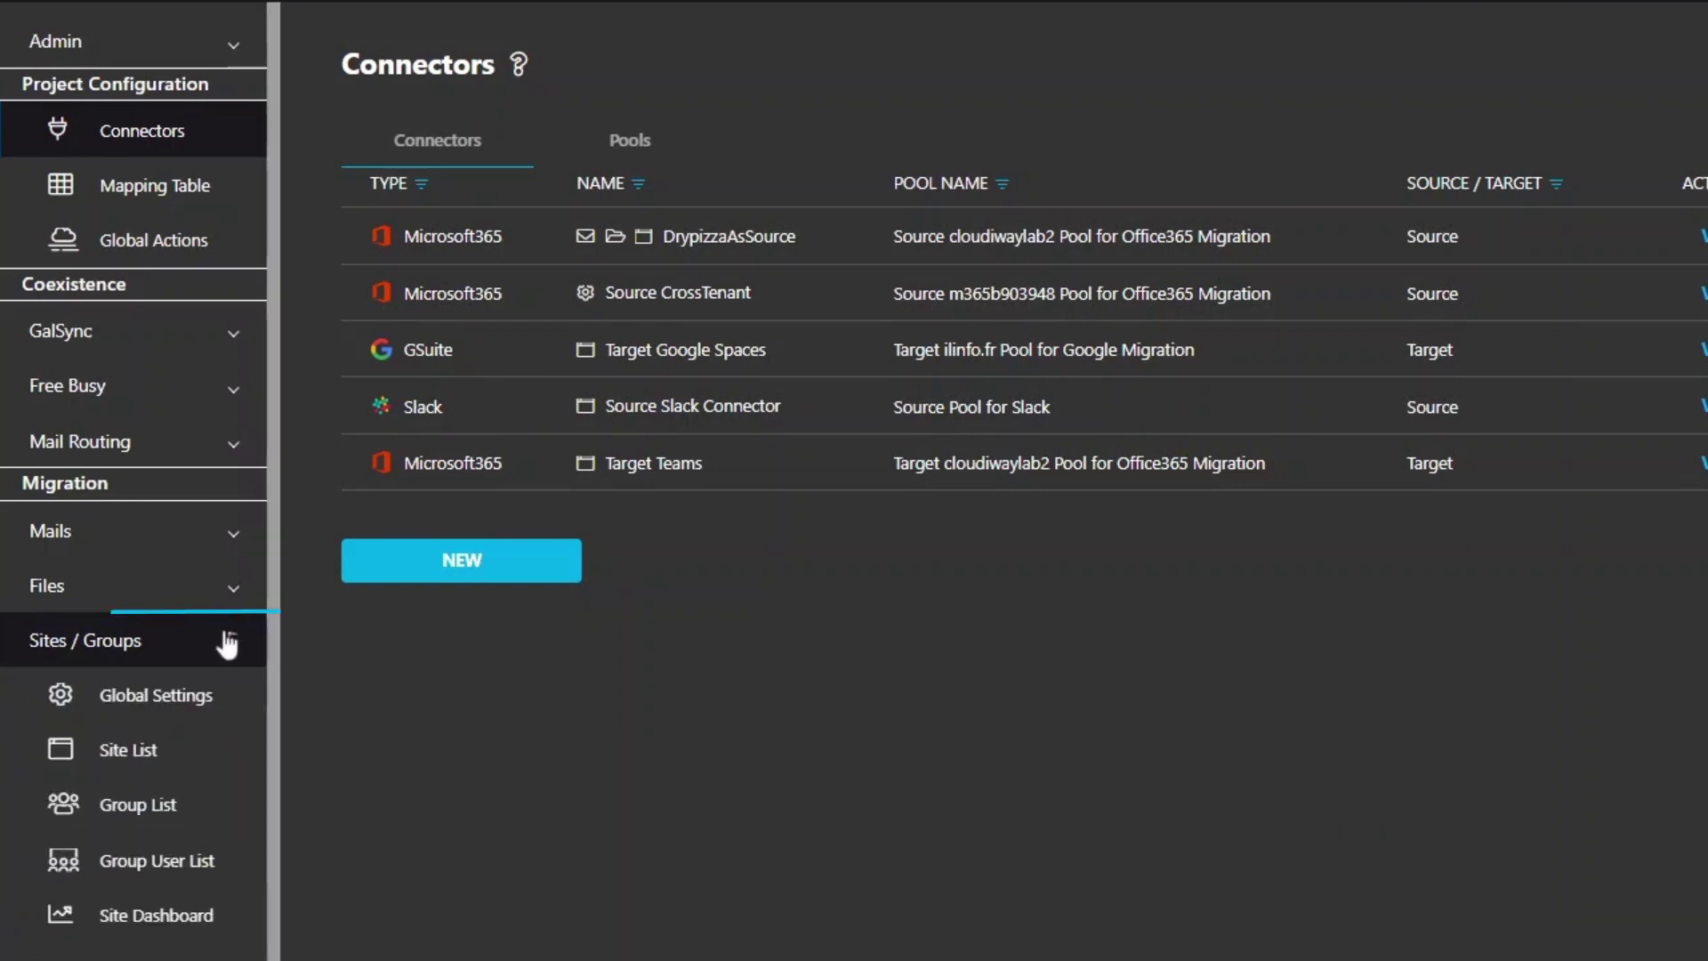
left_click(175, 806)
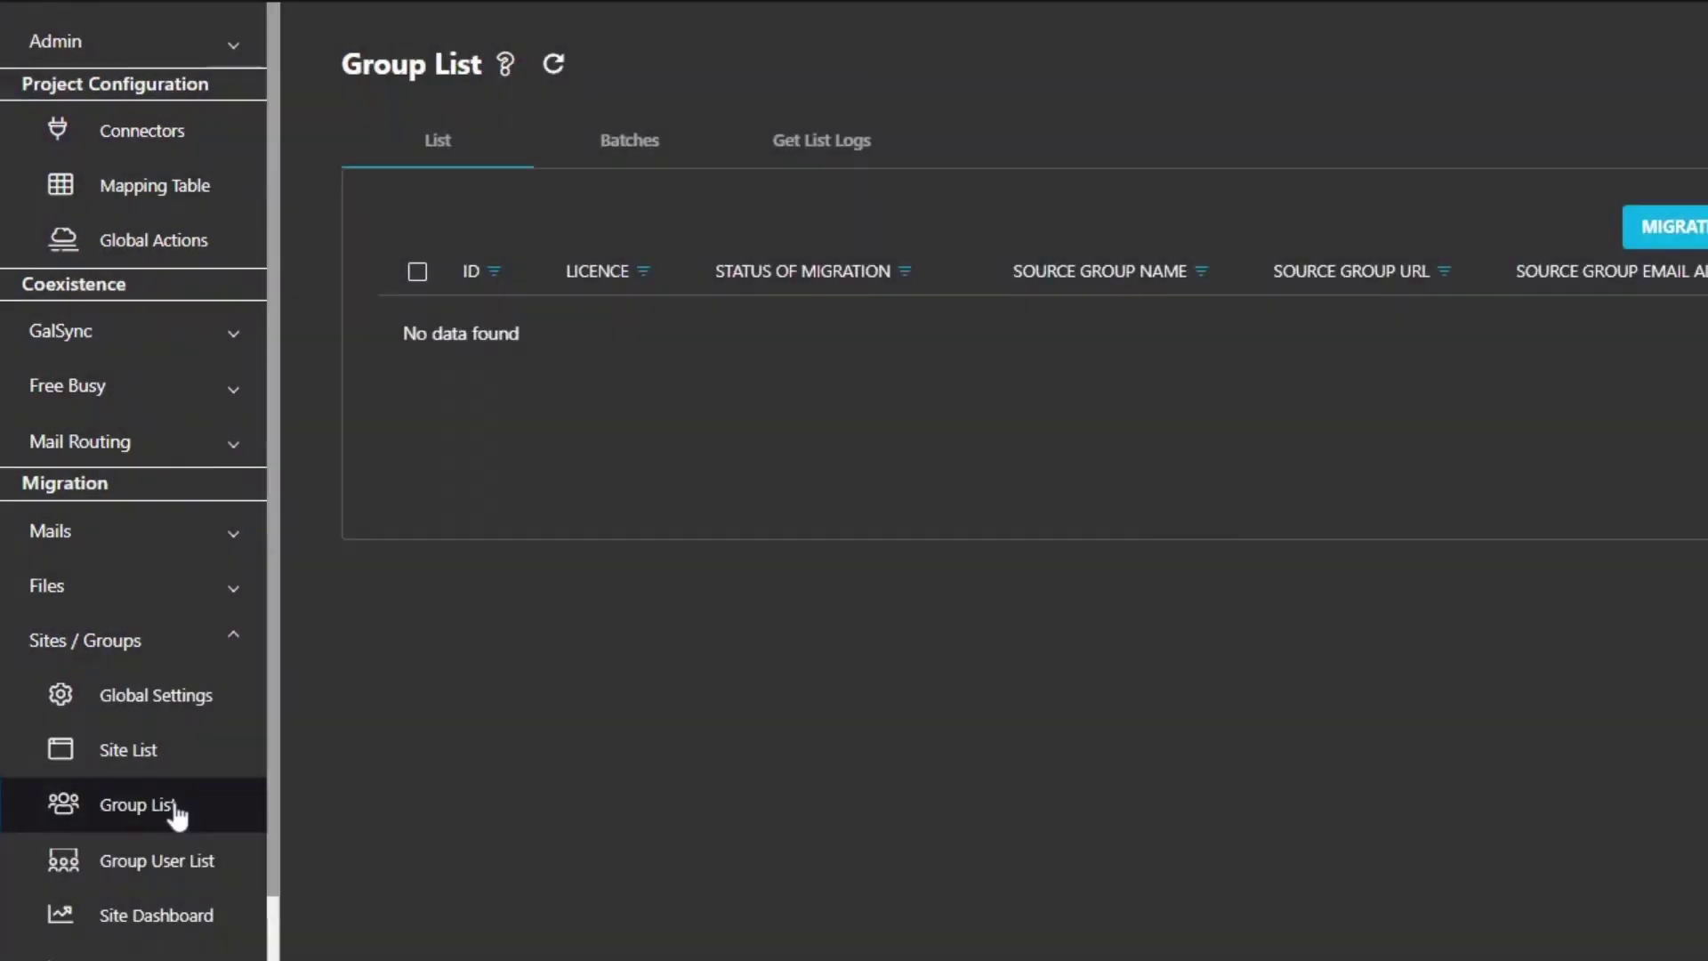
left_click(1355, 194)
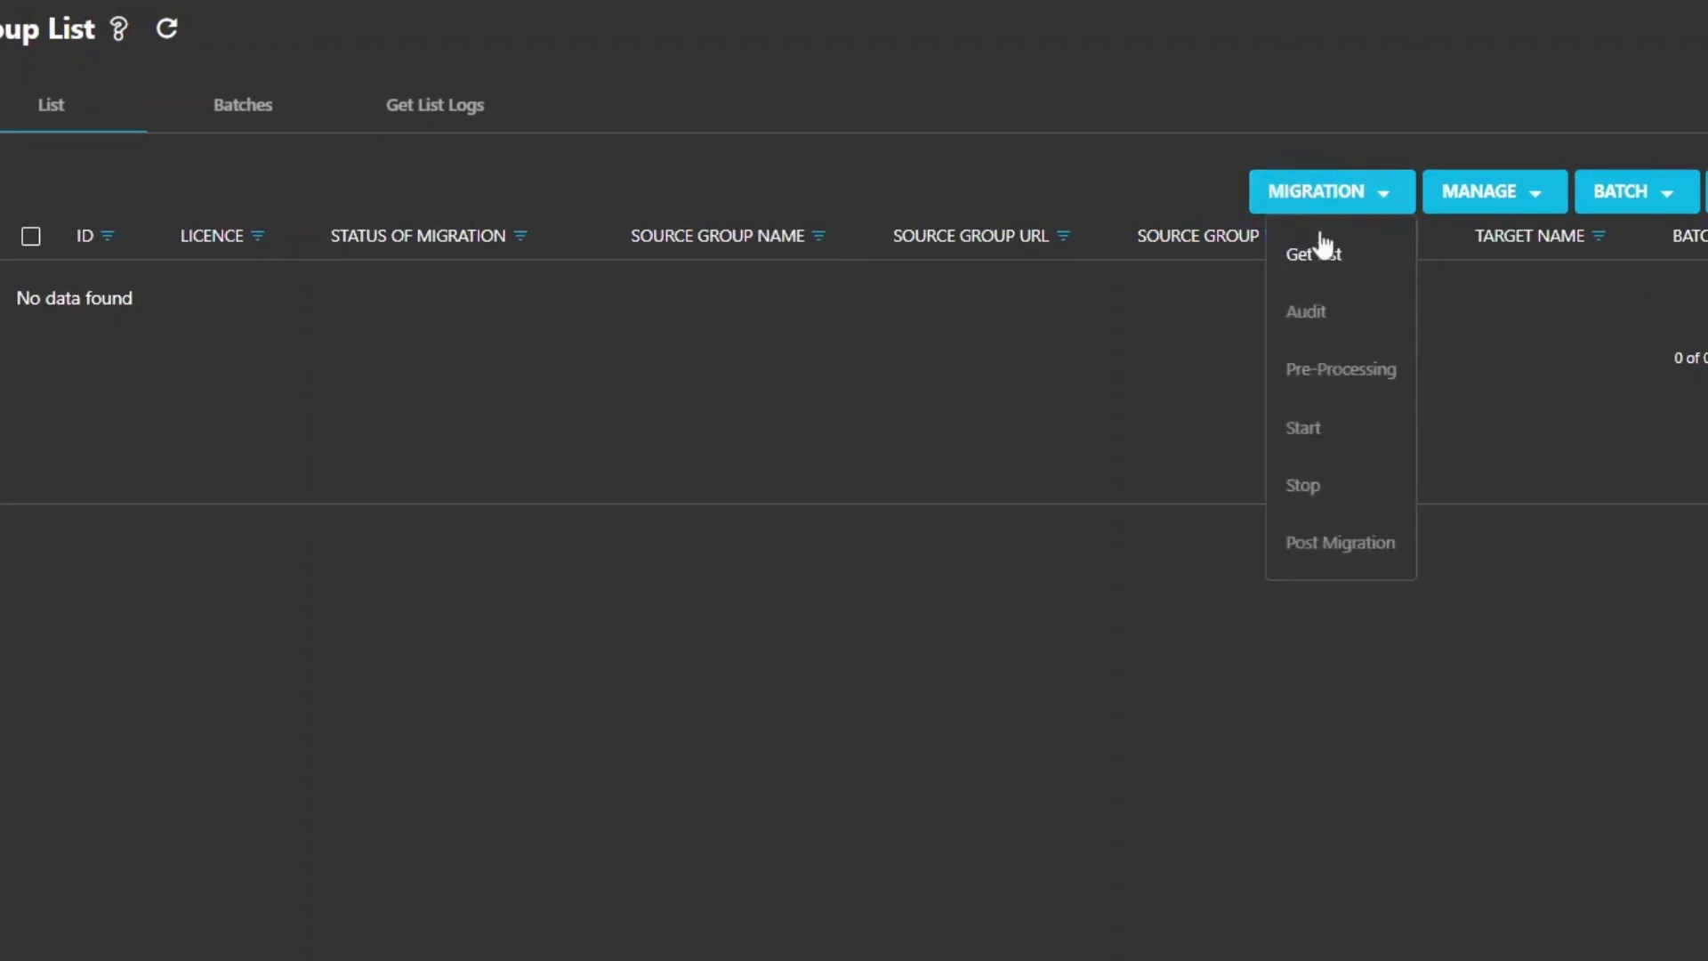
left_click(1331, 267)
left_click(648, 587)
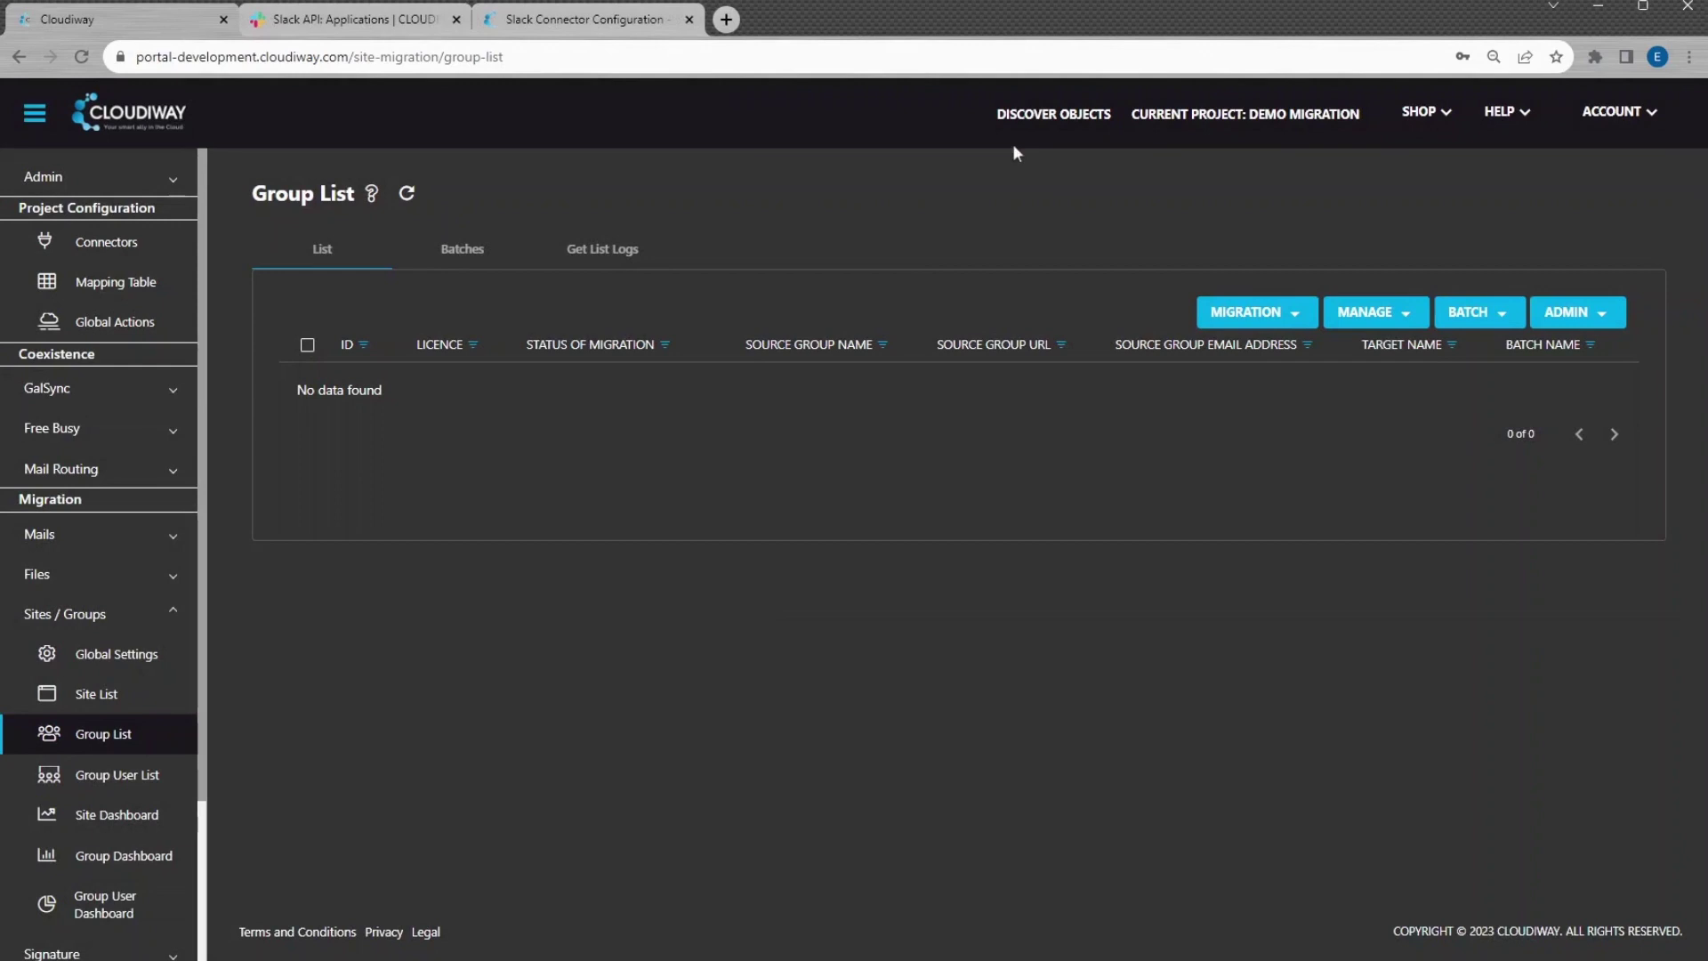
Run Get Groups / Teams on the Source Pool for Slack and view the discovered channels
left_click(1021, 115)
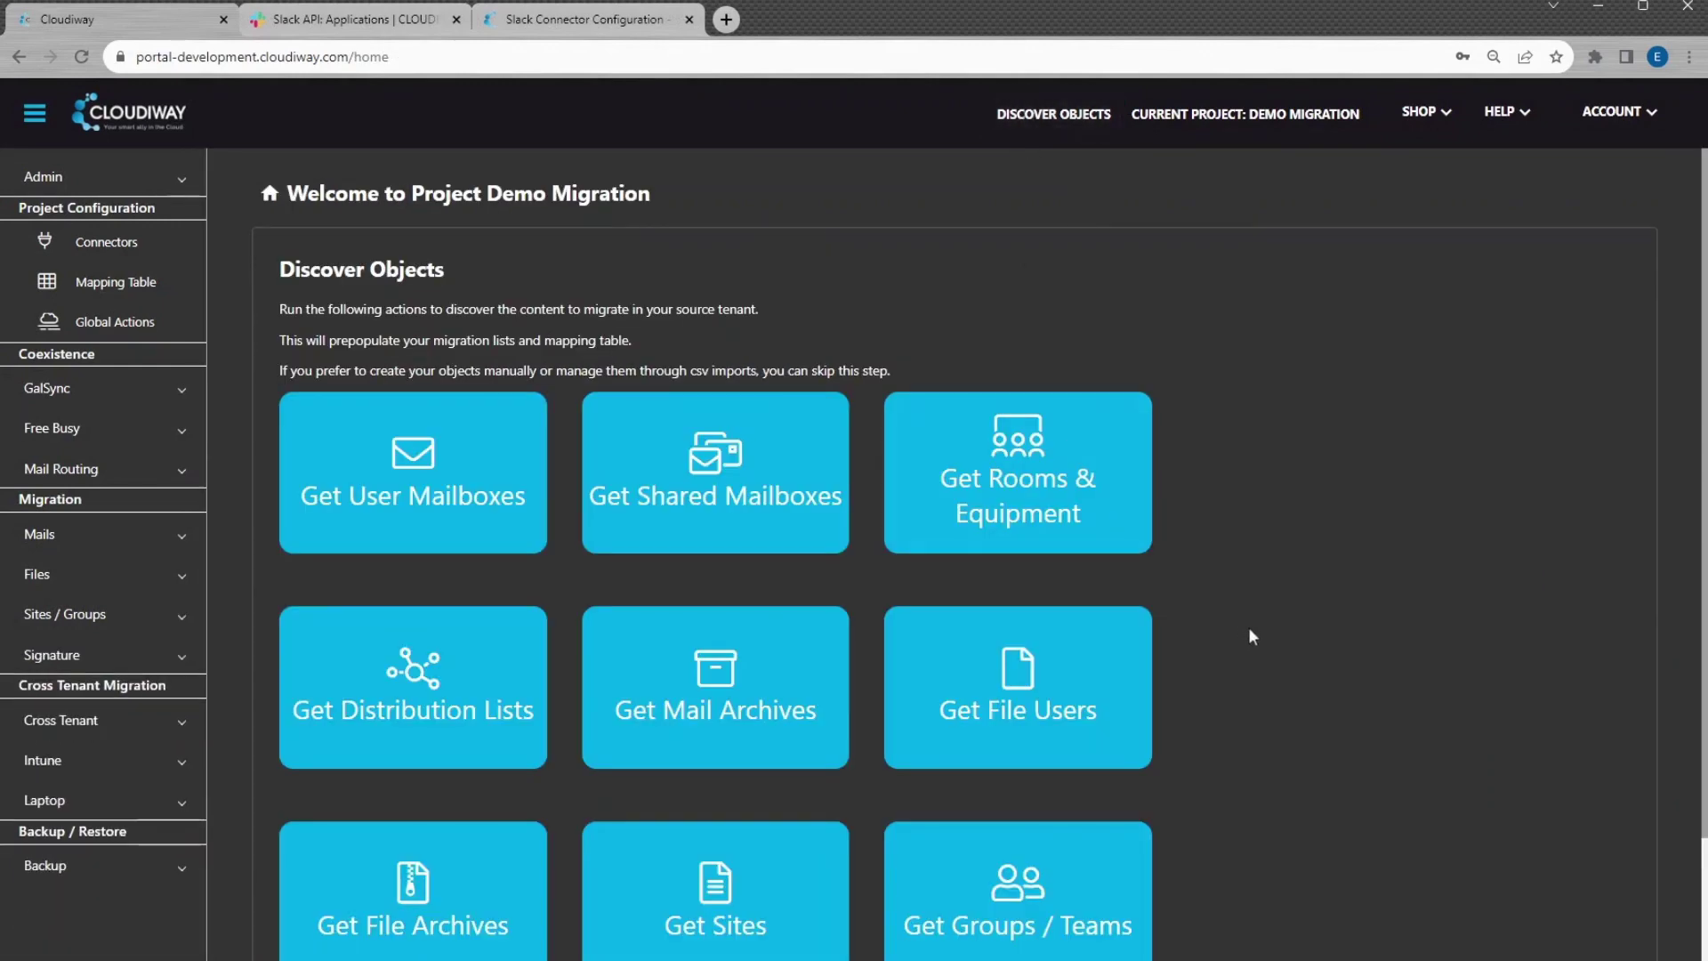
scroll(1251, 635, "down", 2)
left_click(998, 756)
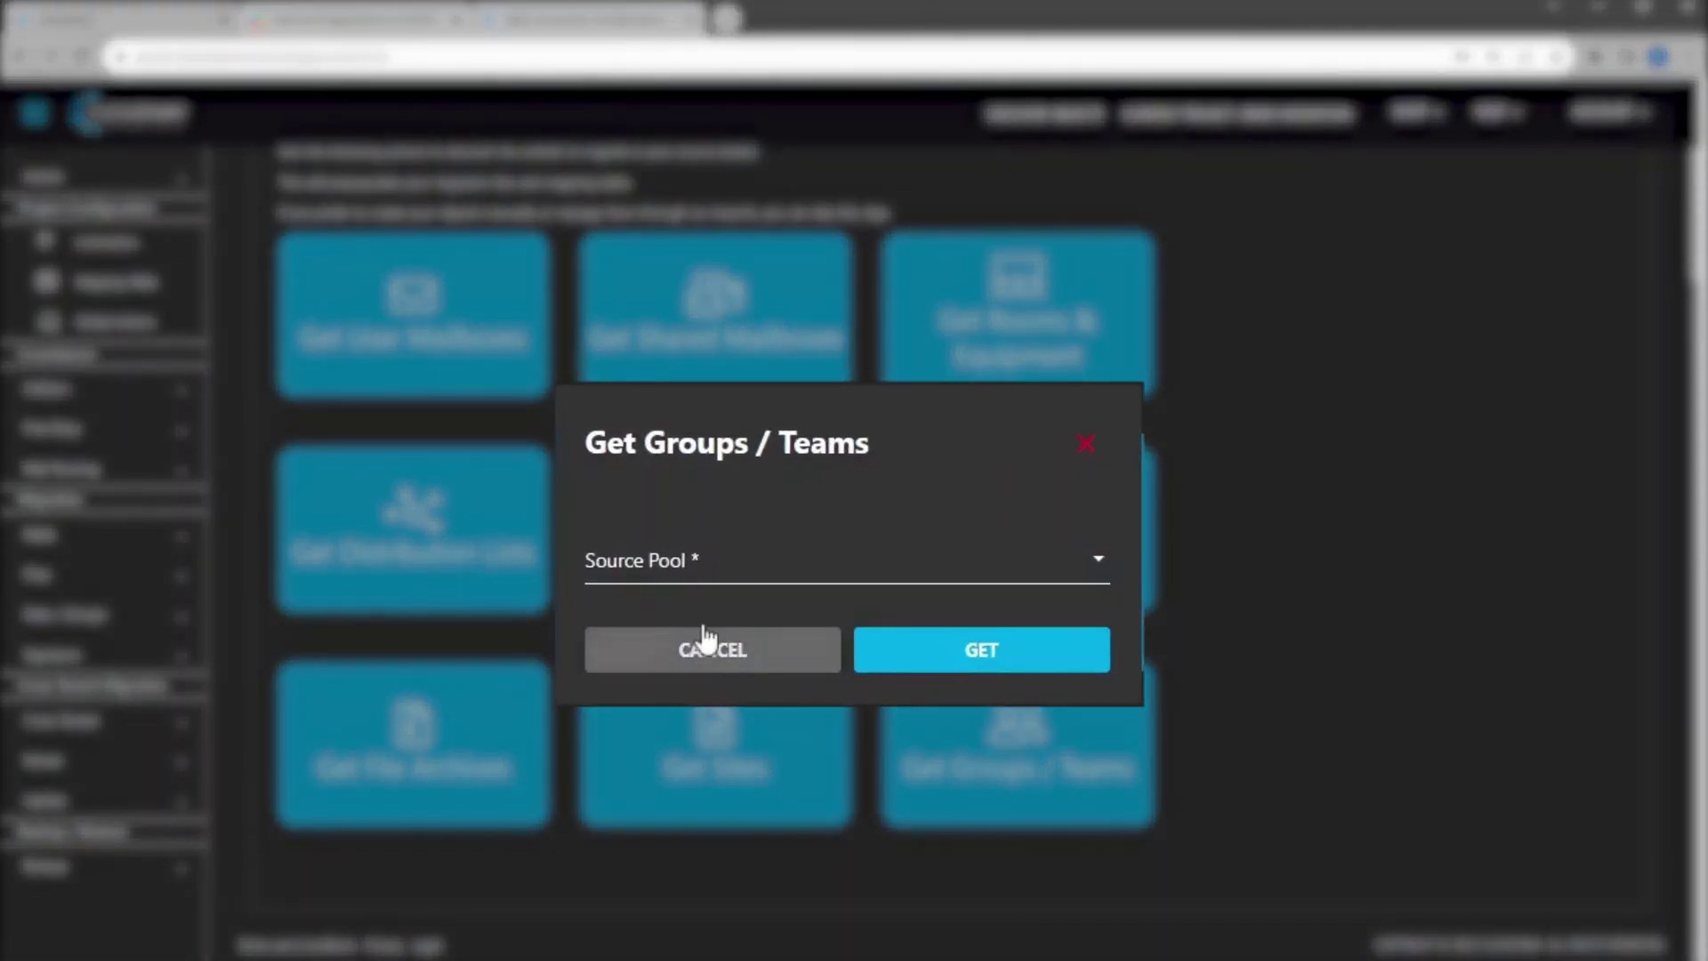
left_click(666, 558)
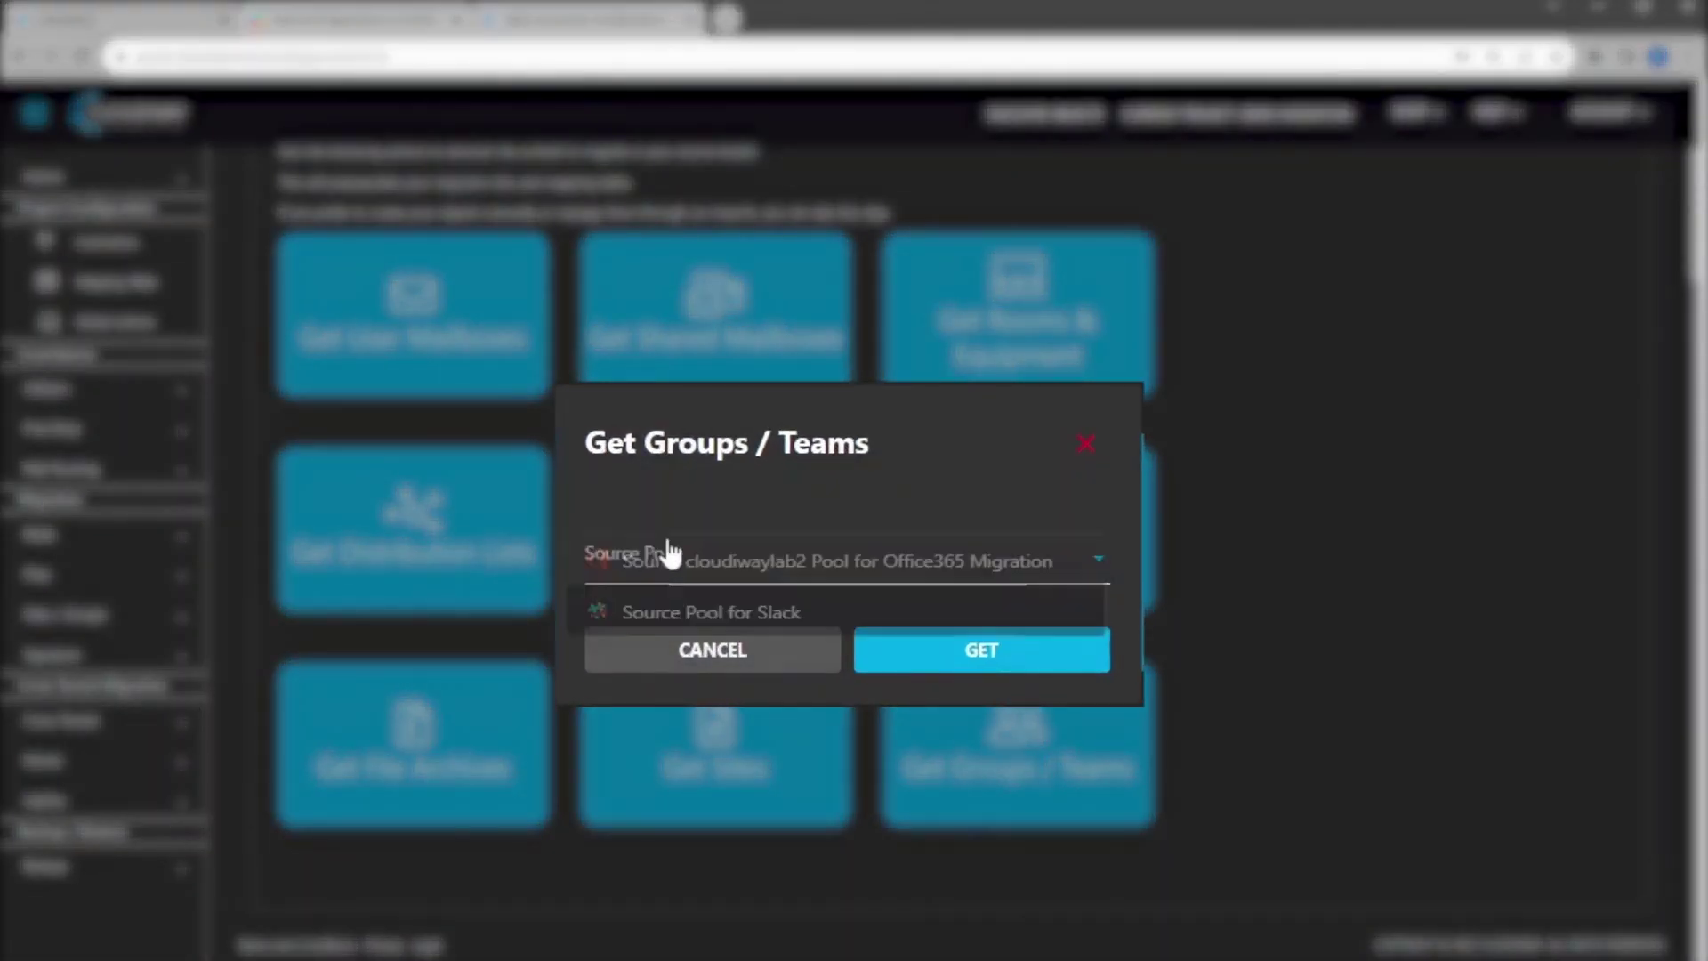
left_click(684, 620)
left_click(946, 658)
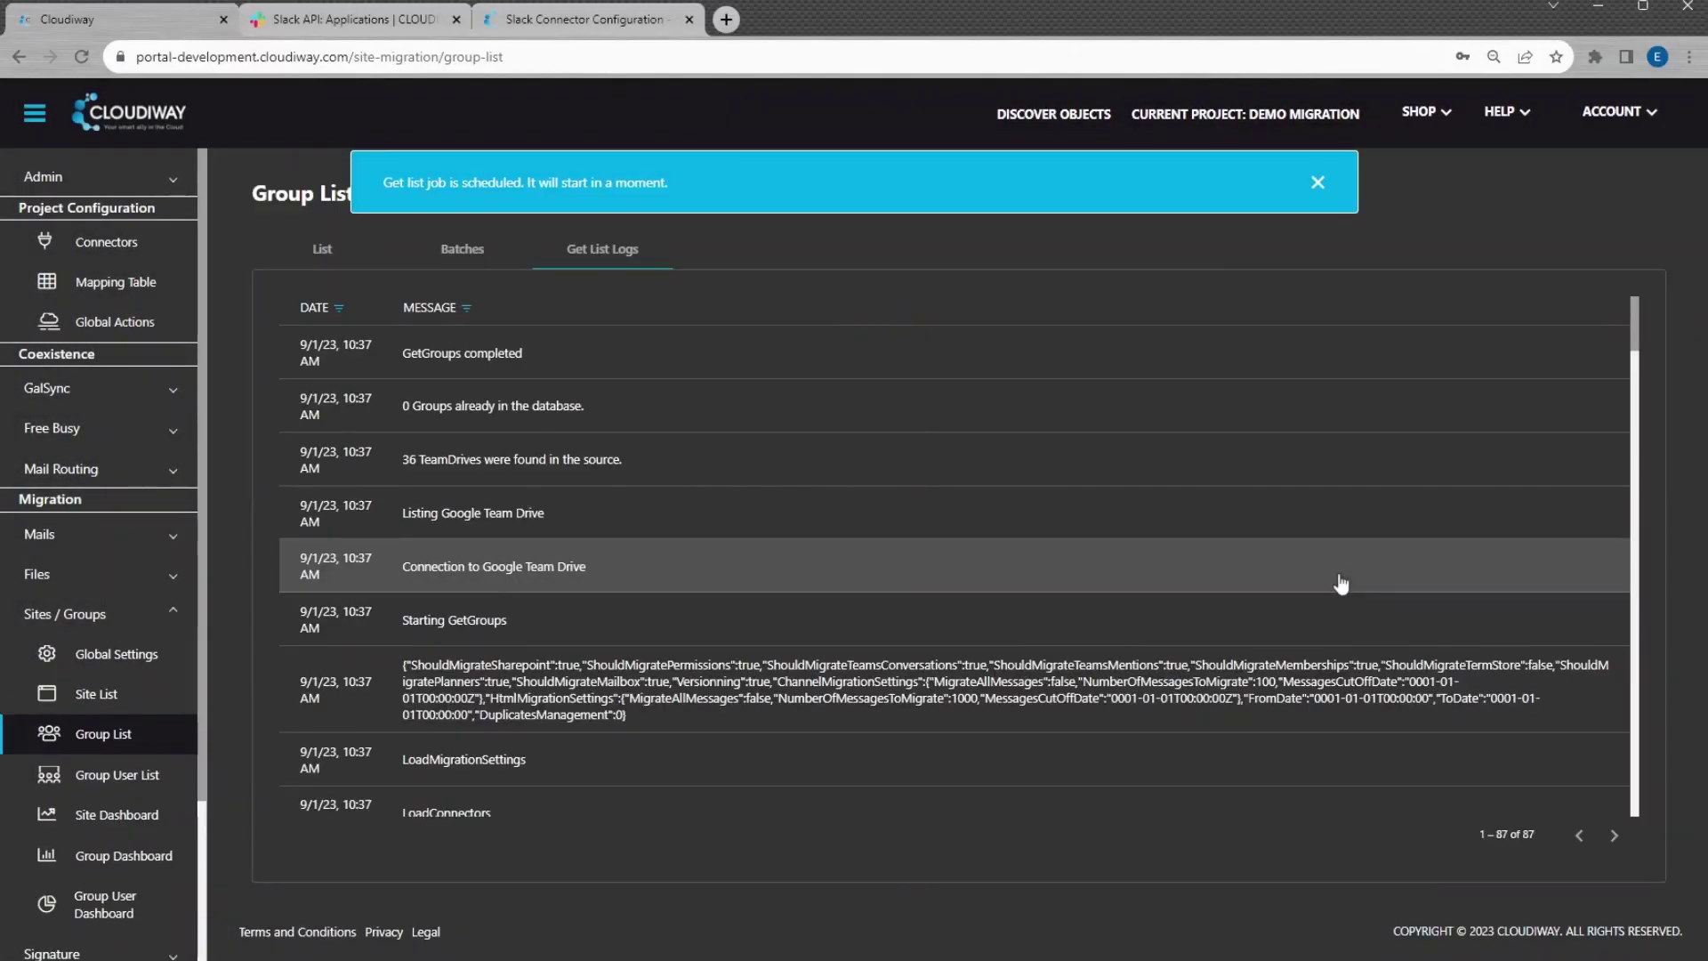
left_click(1327, 184)
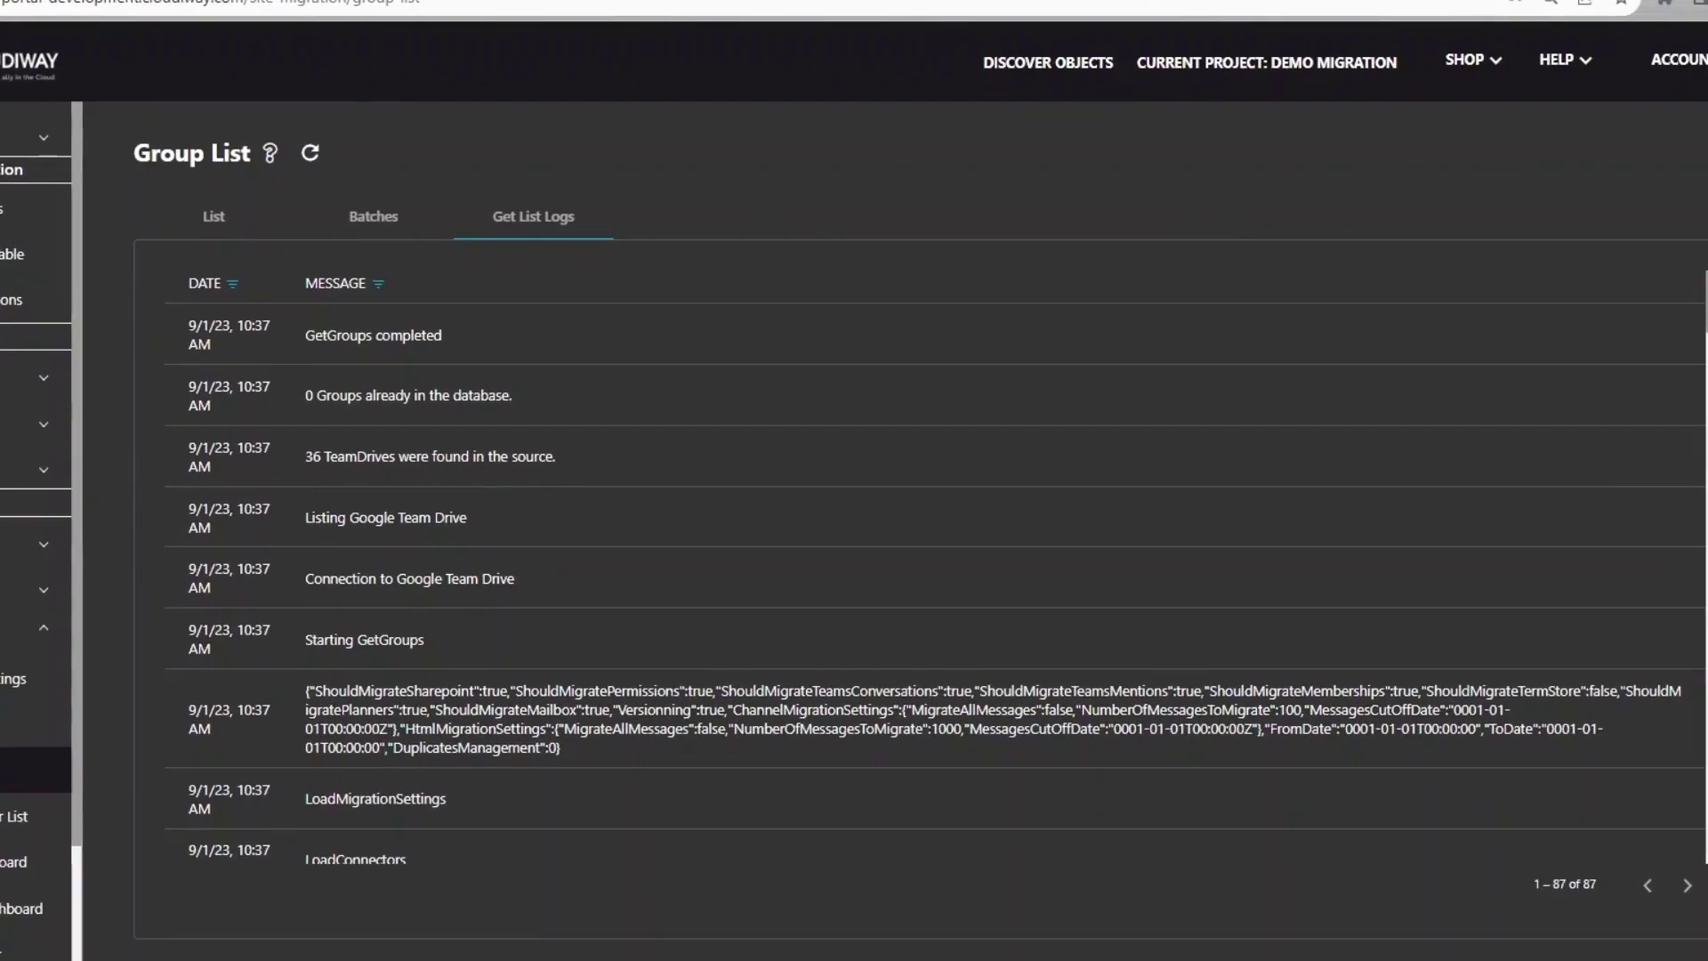
left_click(205, 233)
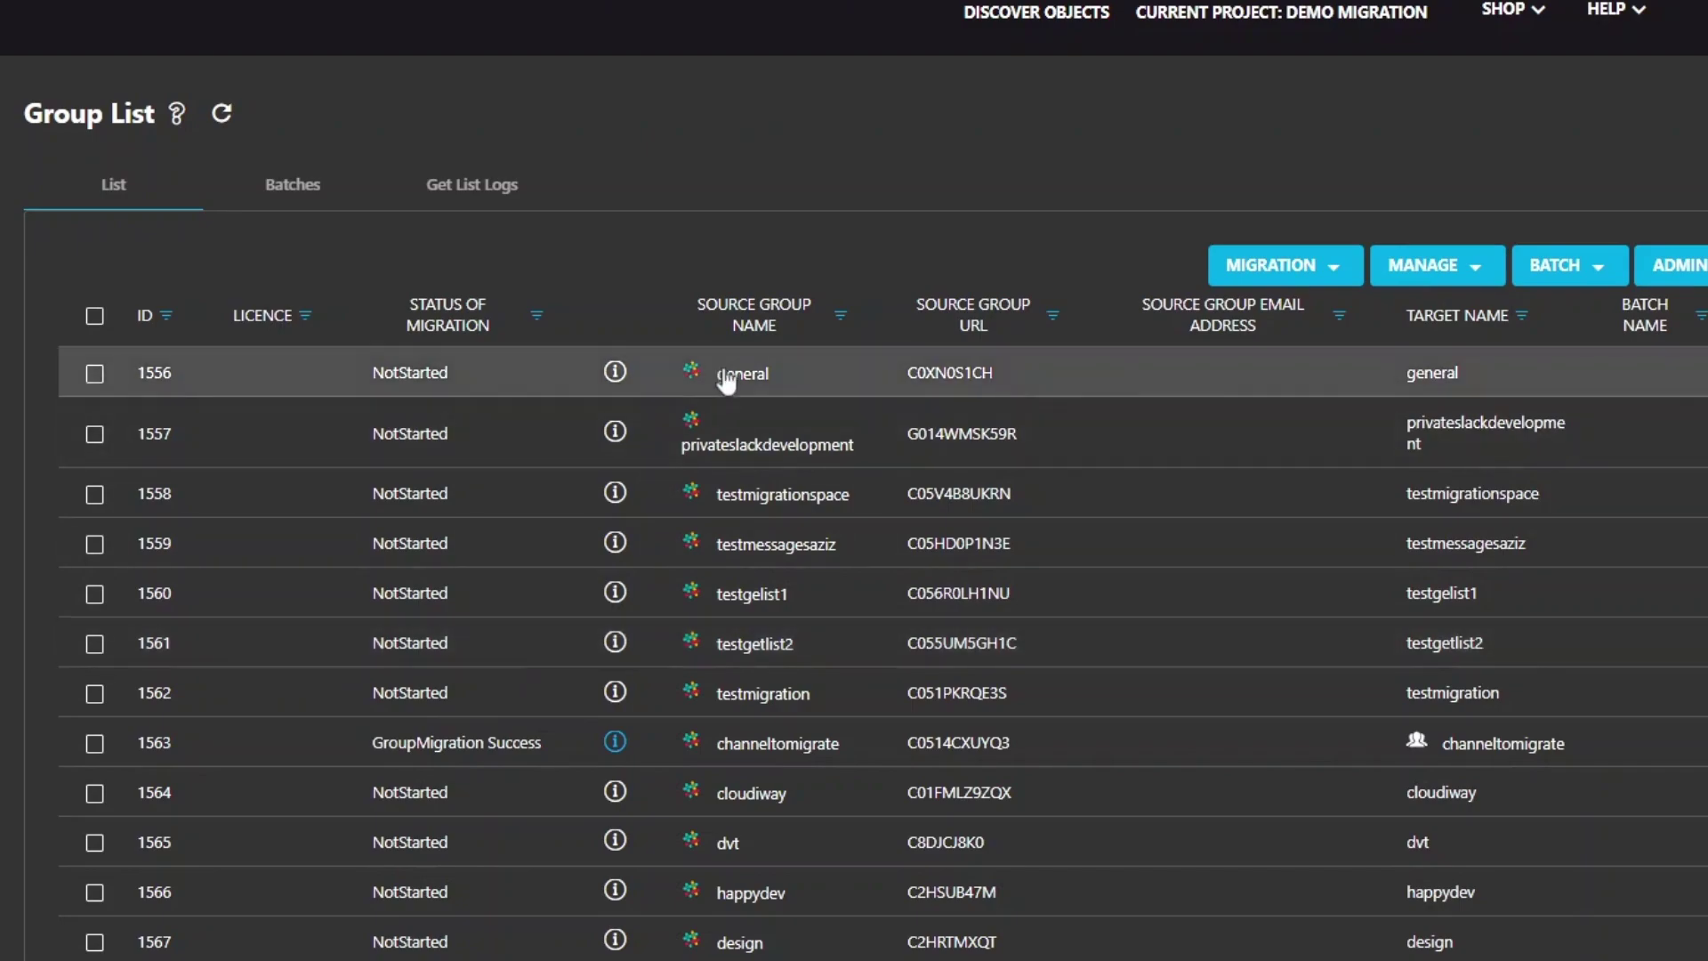
Set the general group's target pool to the Office365 pool and recipient type to Microsoft Teams
left_click(726, 381)
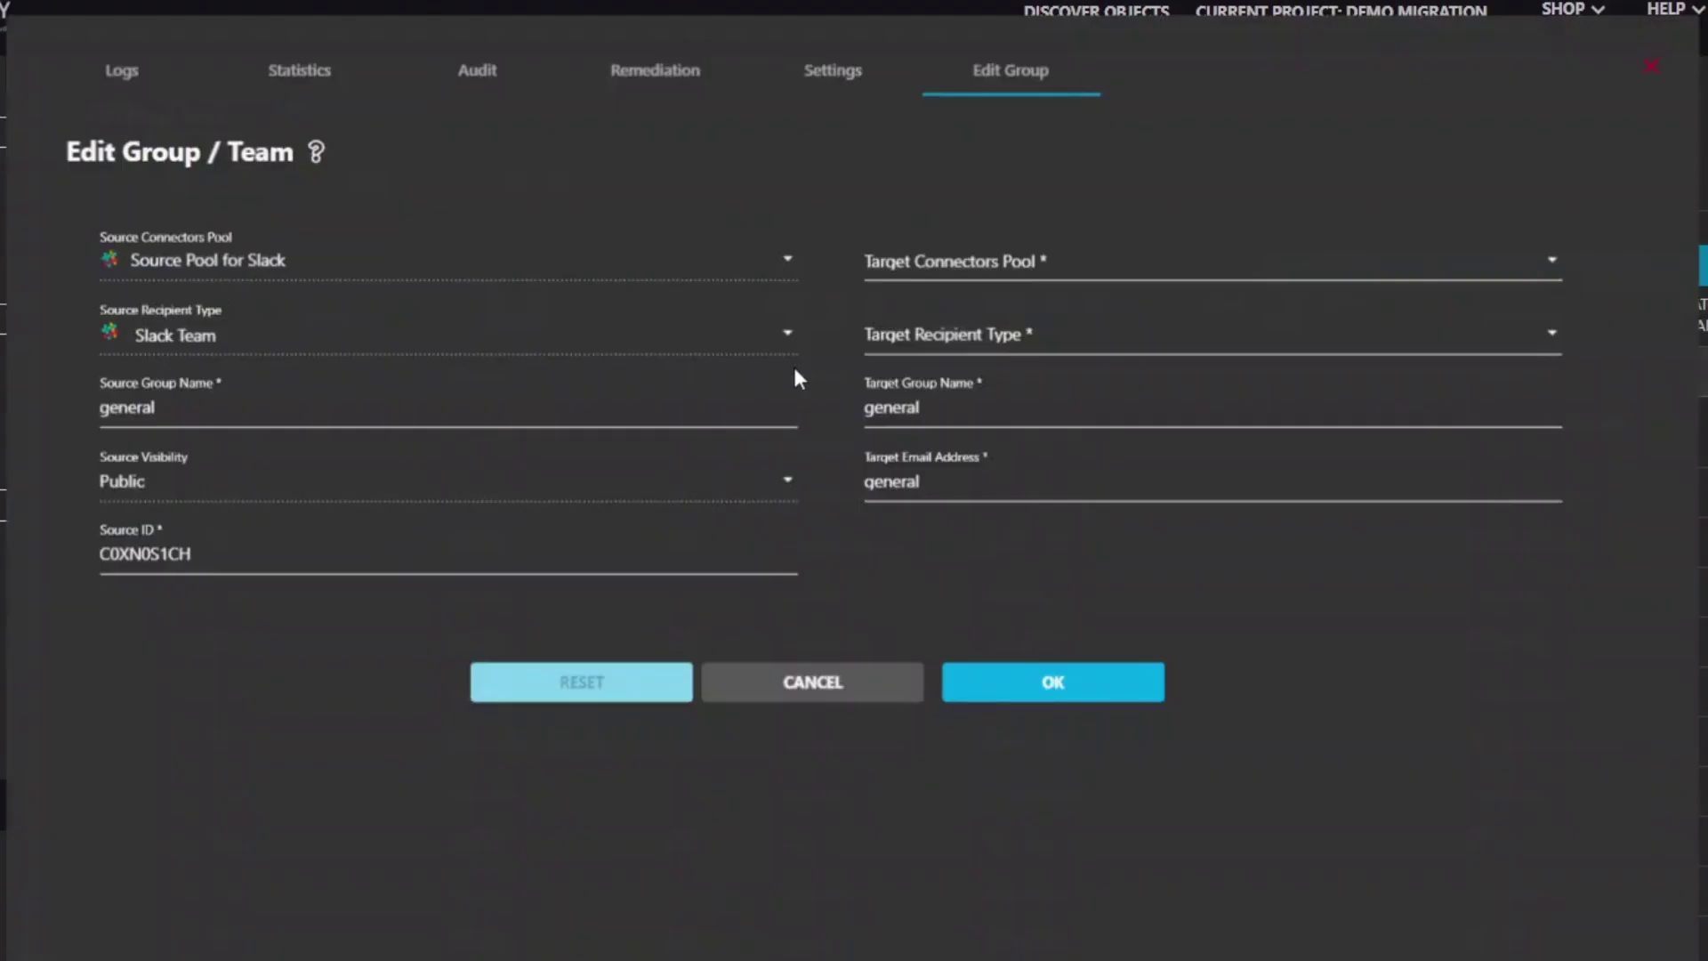
left_click(909, 267)
left_click(934, 311)
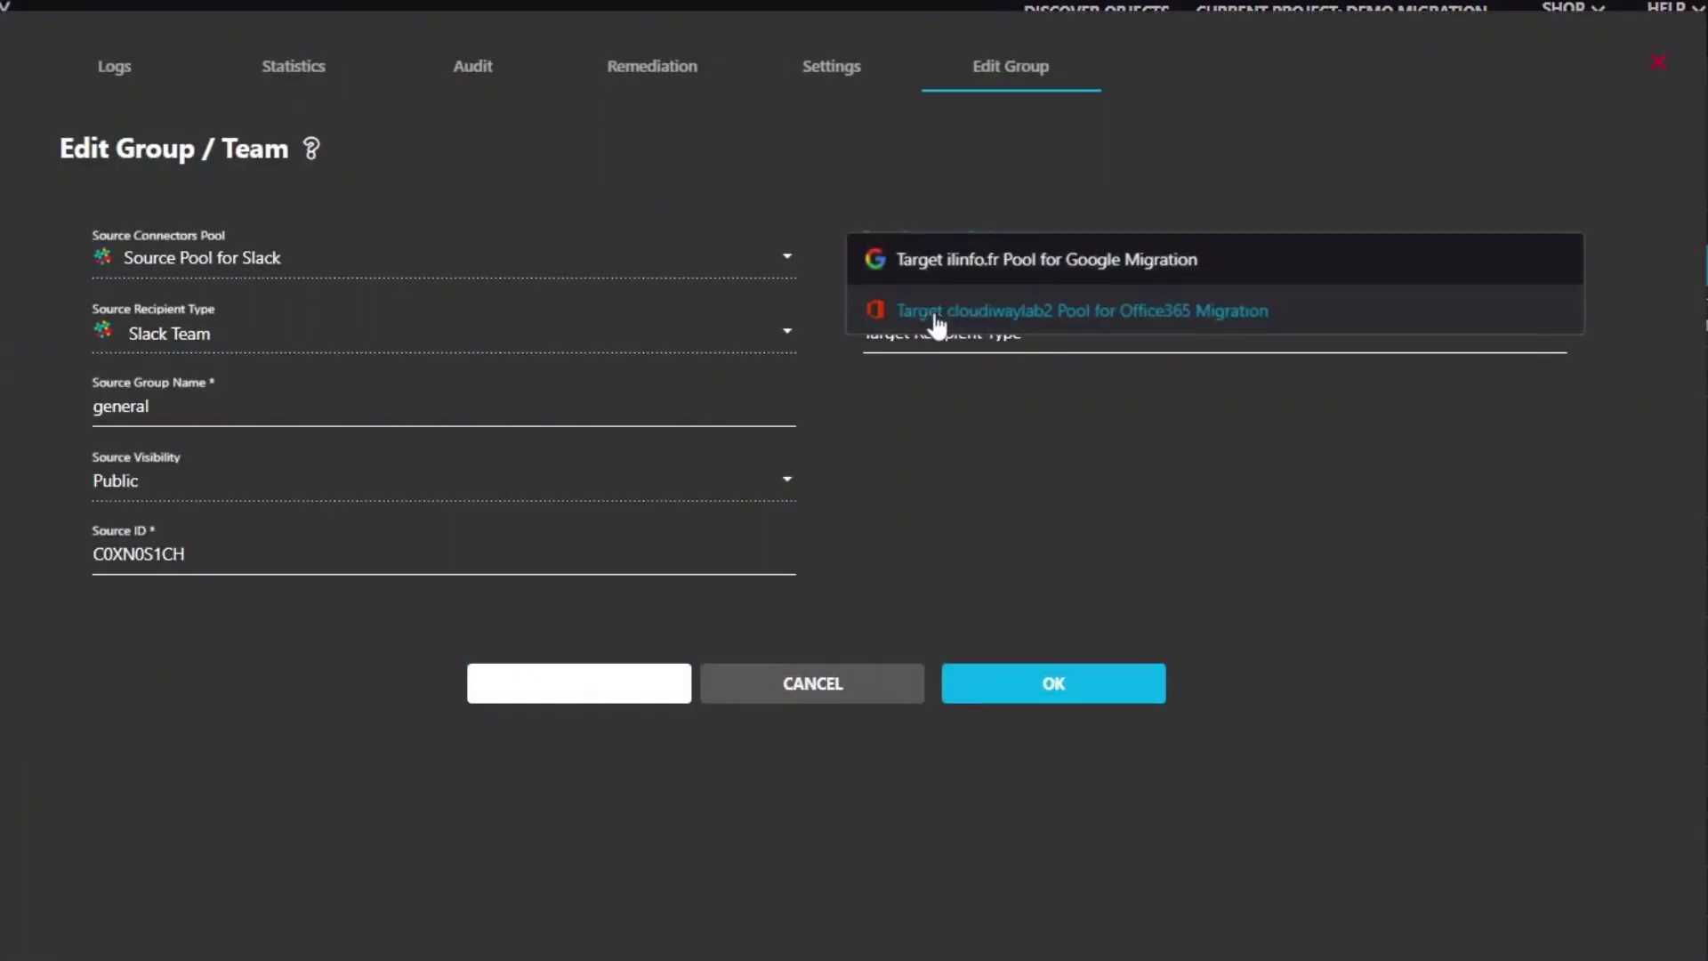
left_click(936, 334)
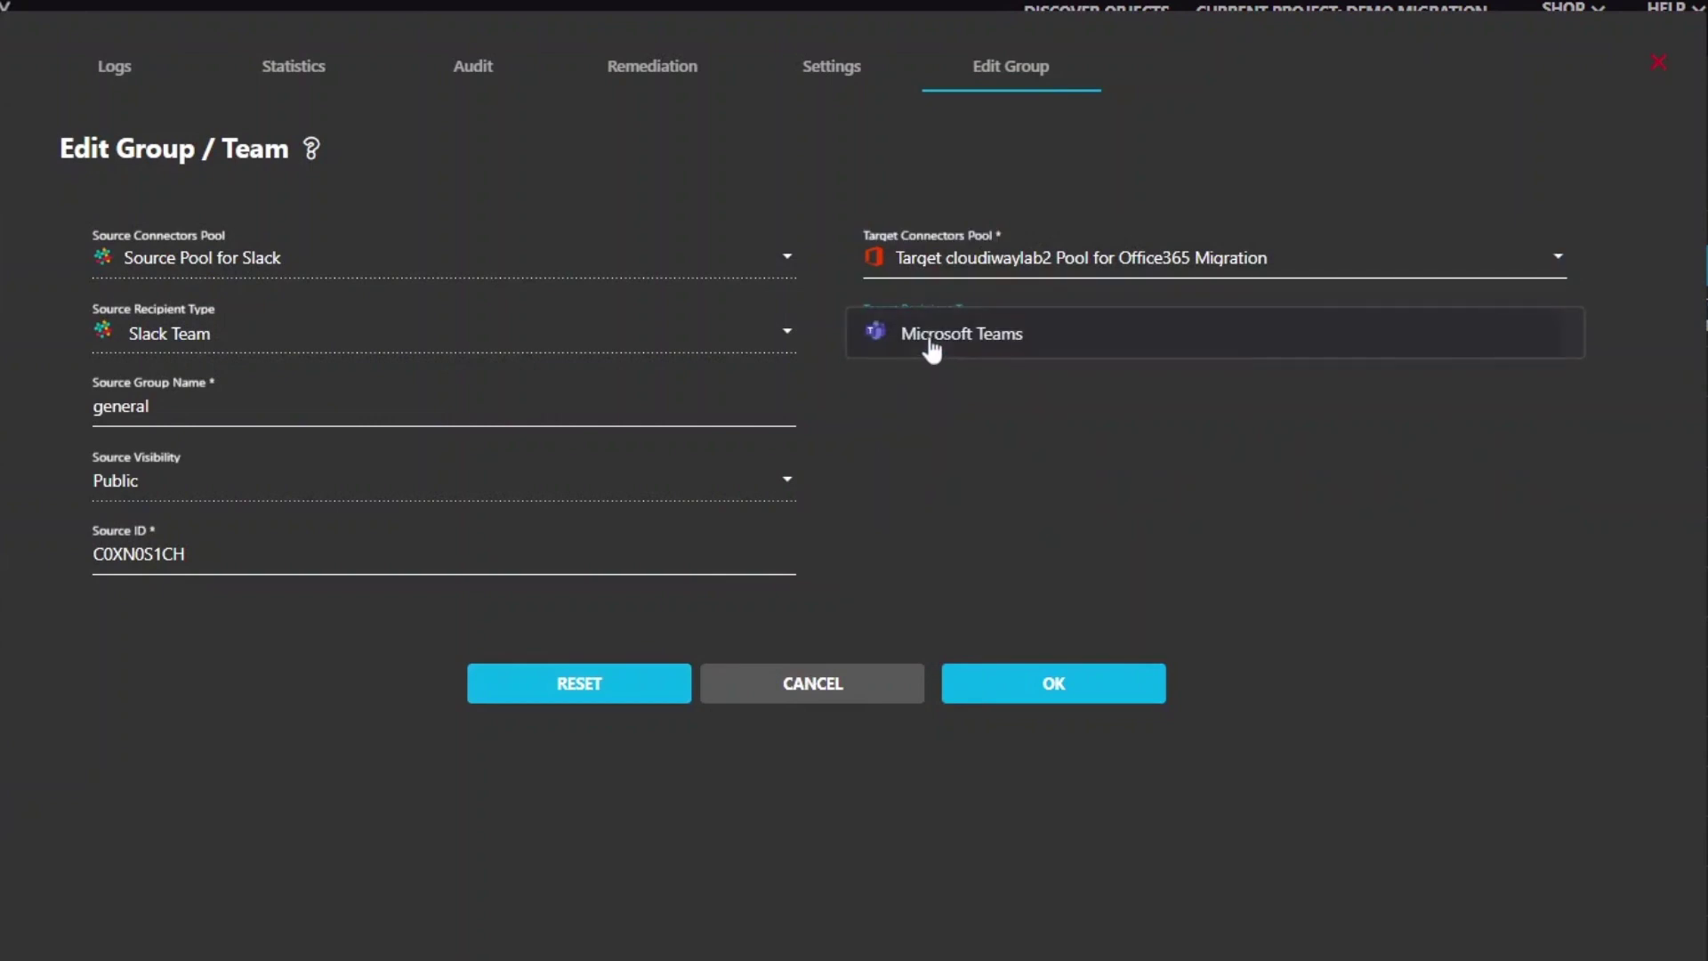
left_click(927, 345)
Rename the target group and email to TestMigrationGeneral and save
left_click(921, 422)
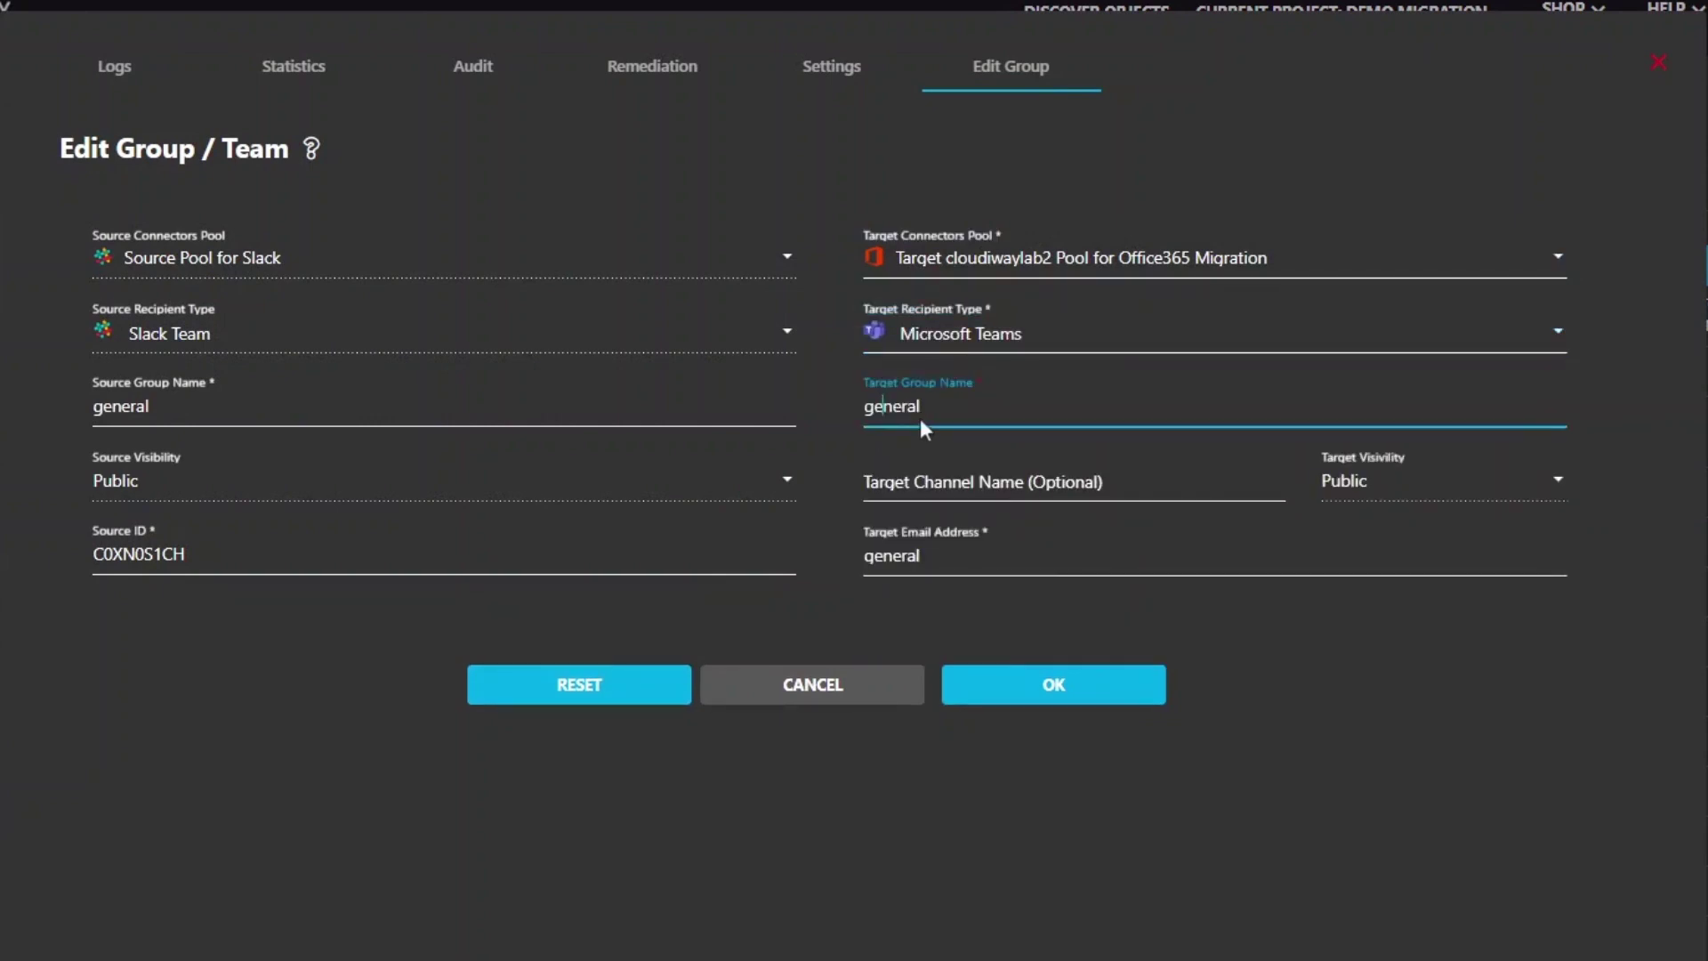
type("TestMigratio")
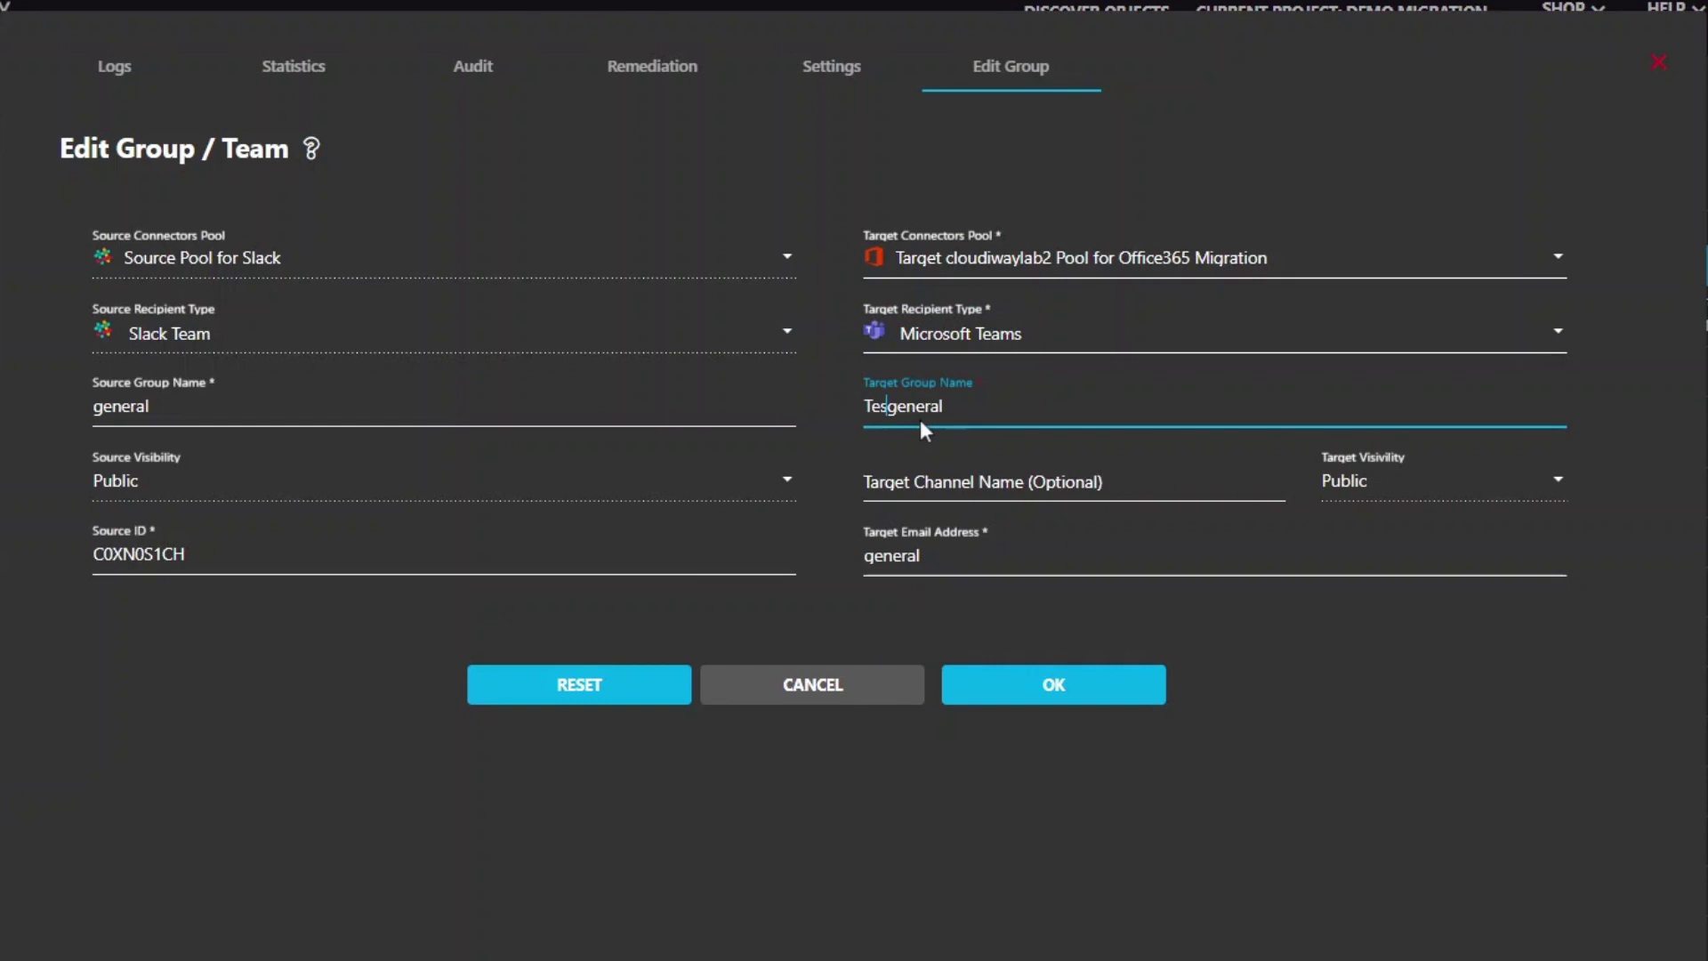
type("nG")
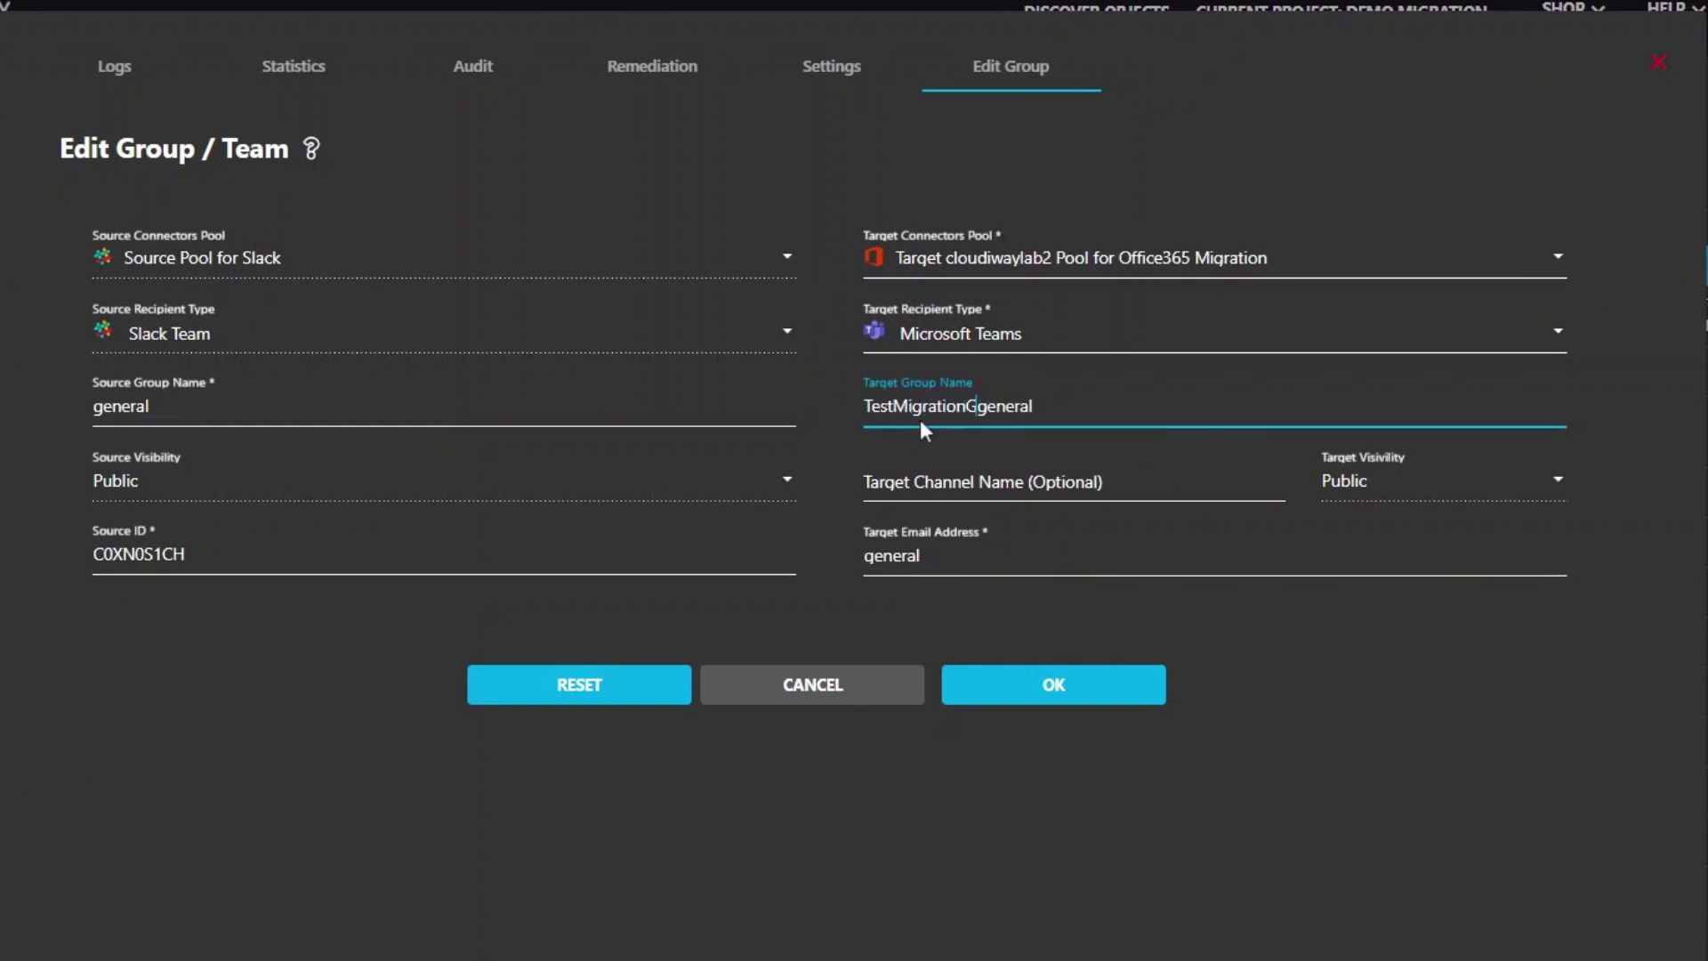
key("Delete")
type("G")
left_click(940, 554)
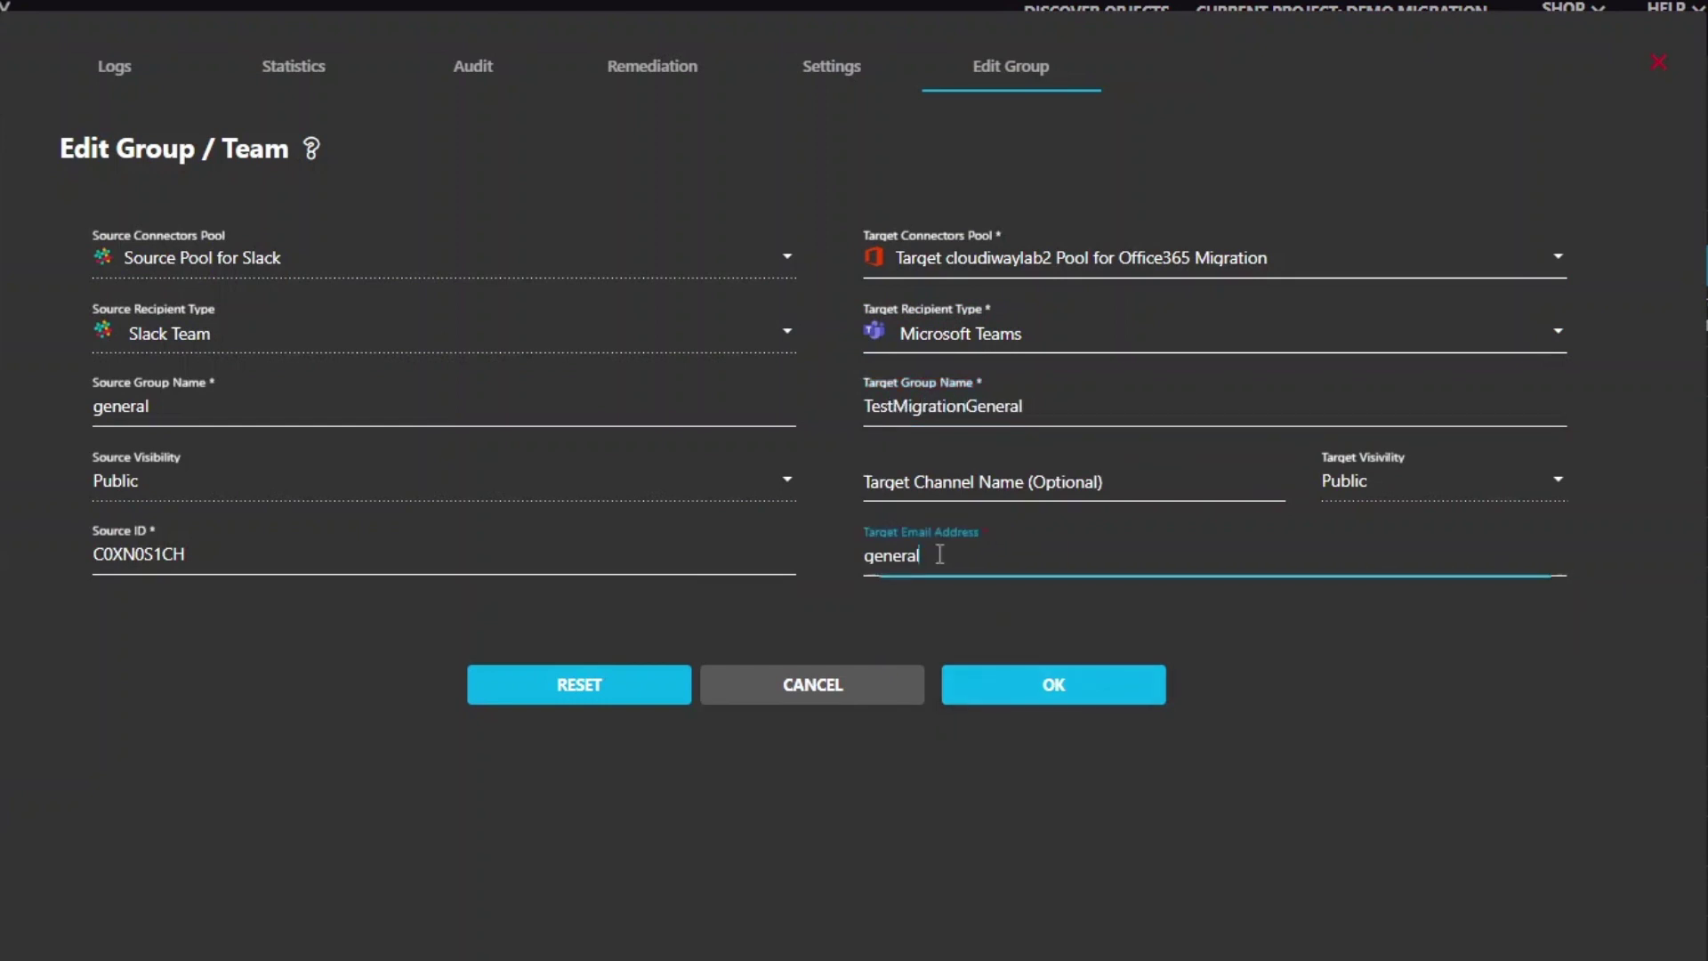
key("Home")
type("TestMigratrion")
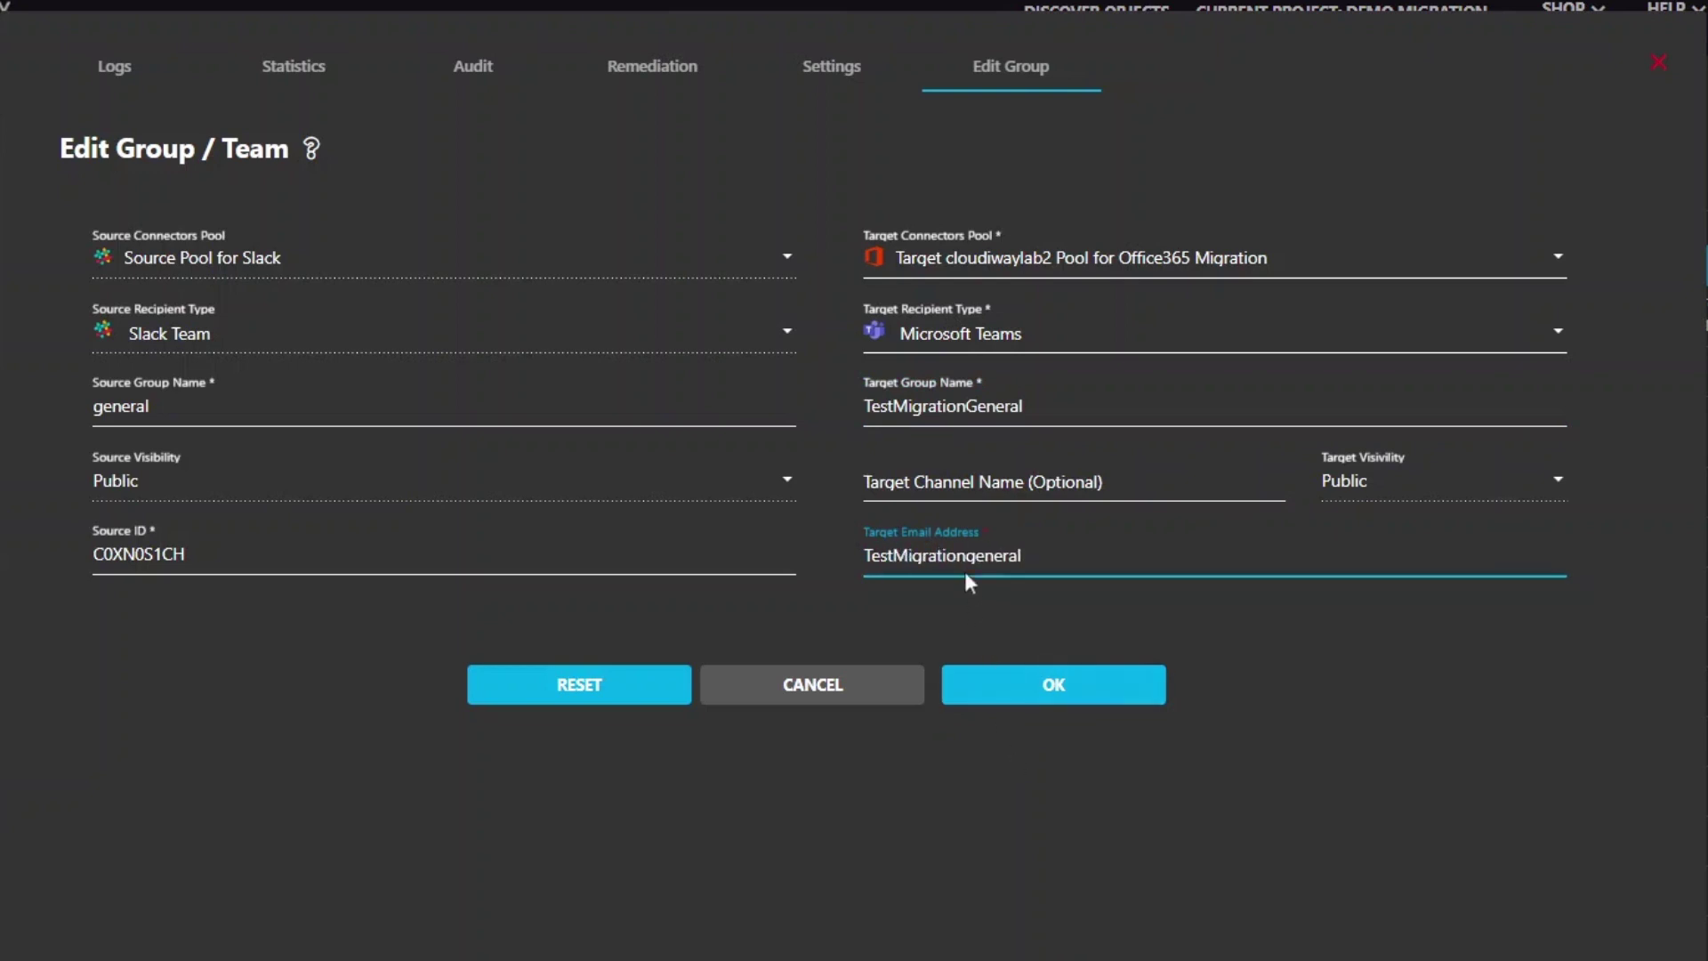
type("G")
left_click(1038, 690)
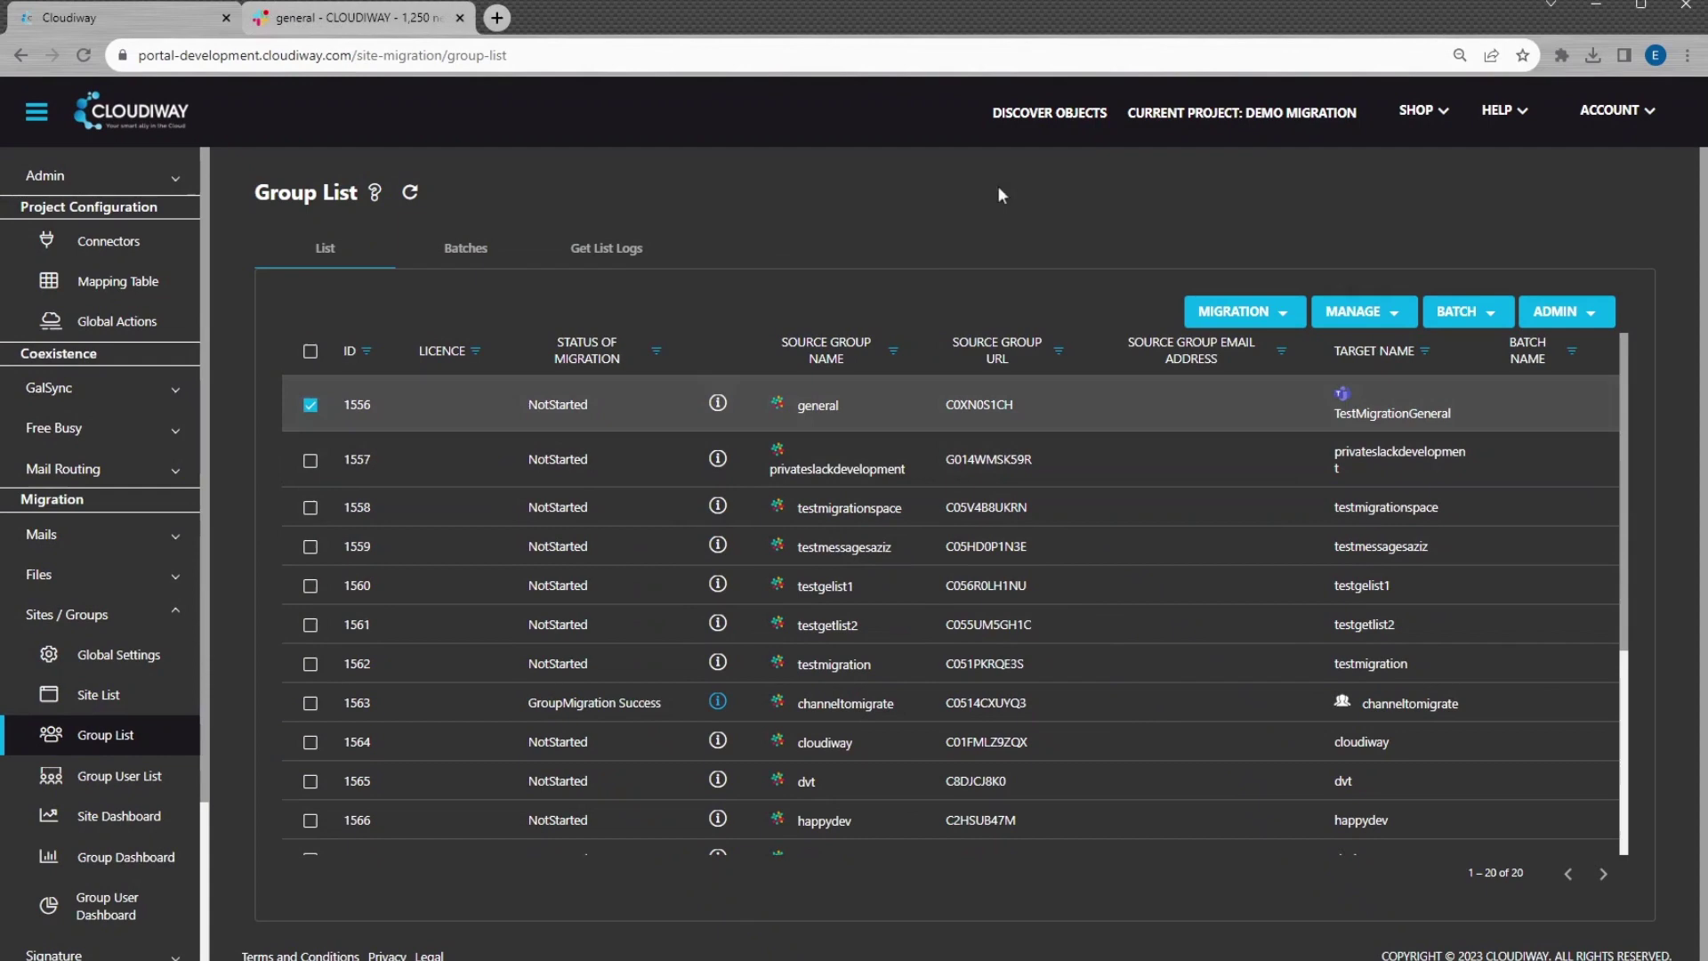
Run Pre-Processing on the general group and refresh until it shows Success
left_click(1245, 313)
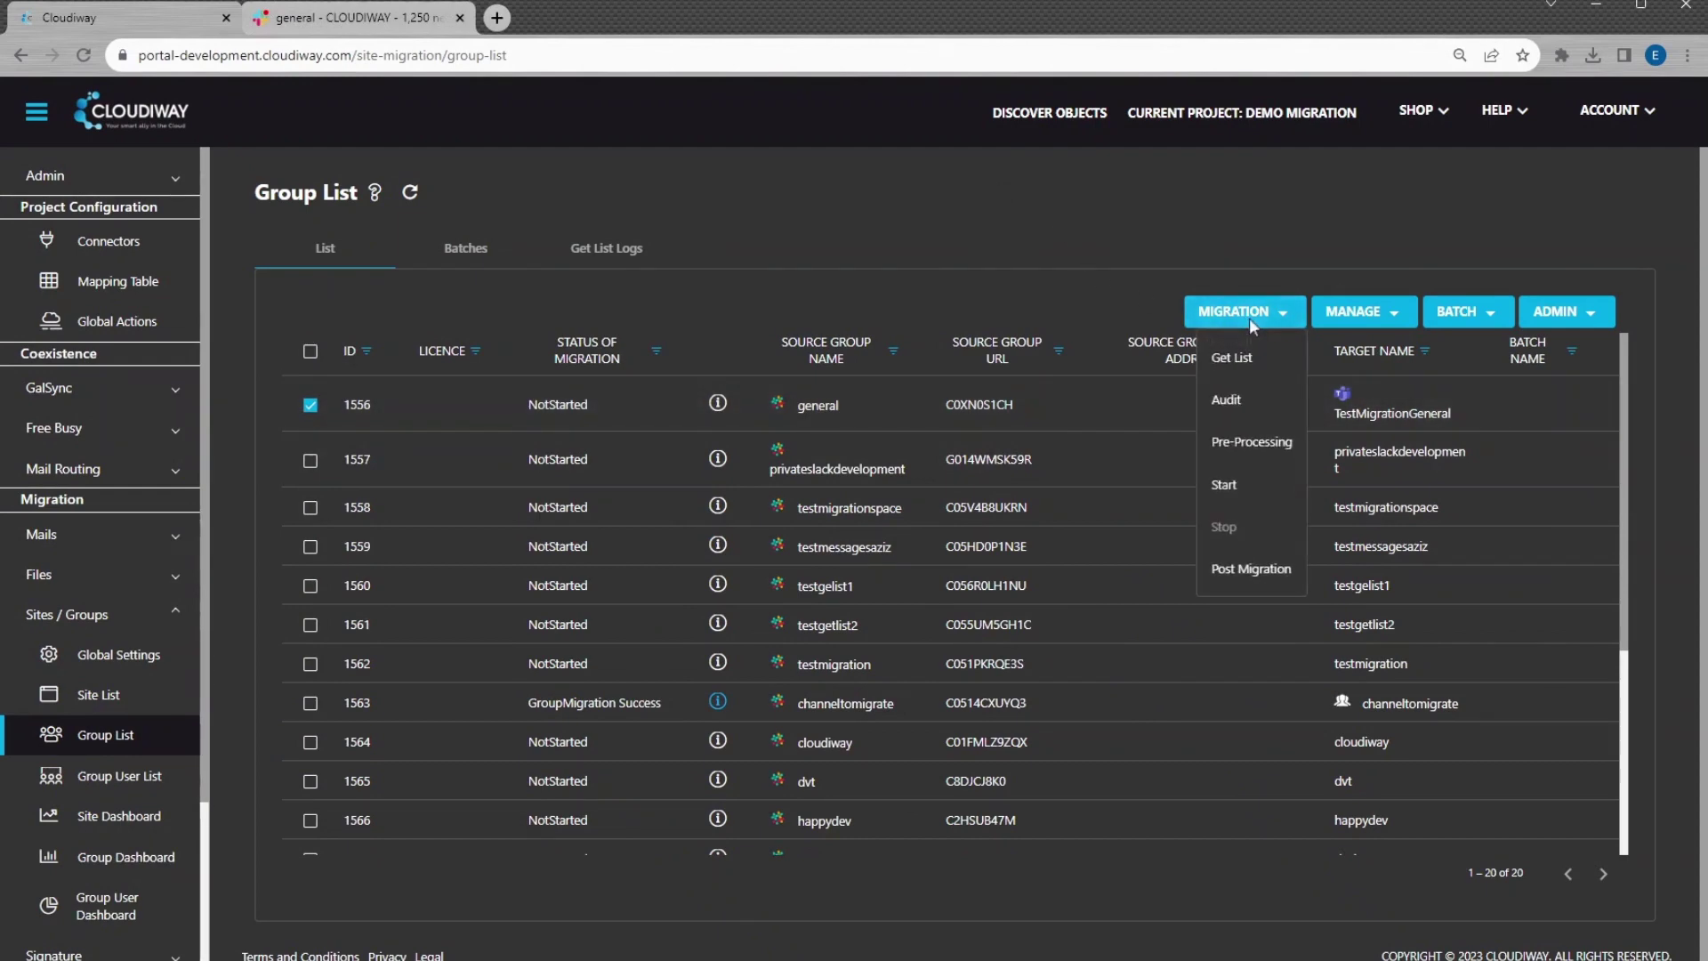
left_click(1232, 450)
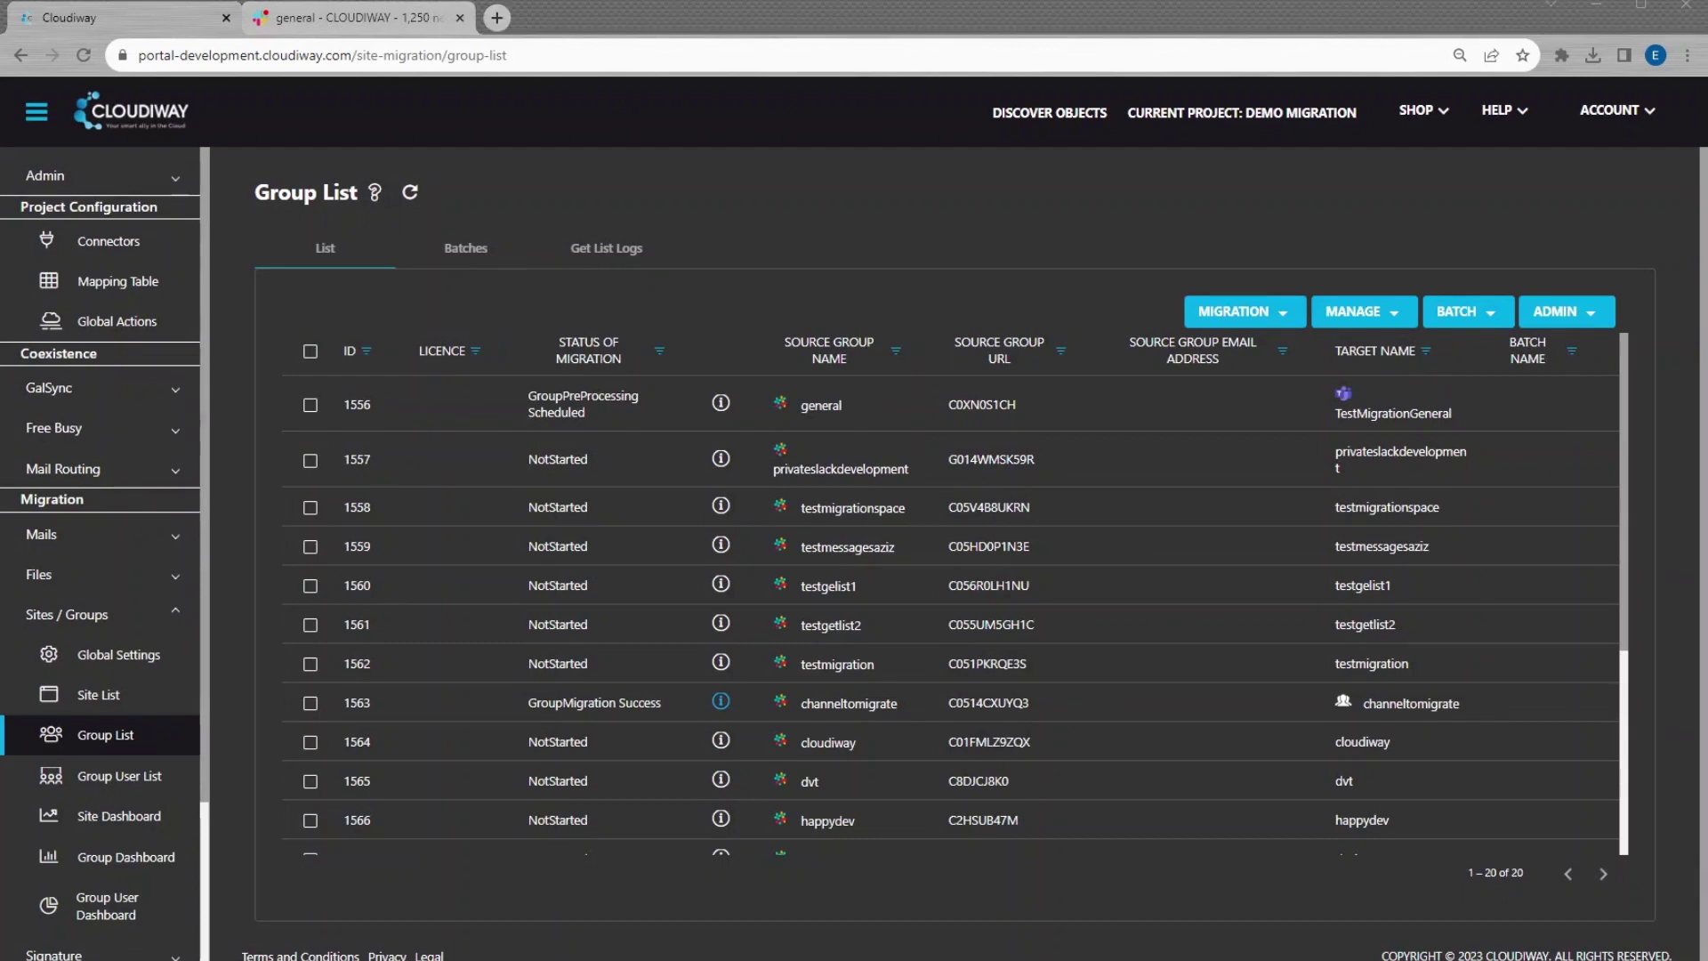
left_click(410, 193)
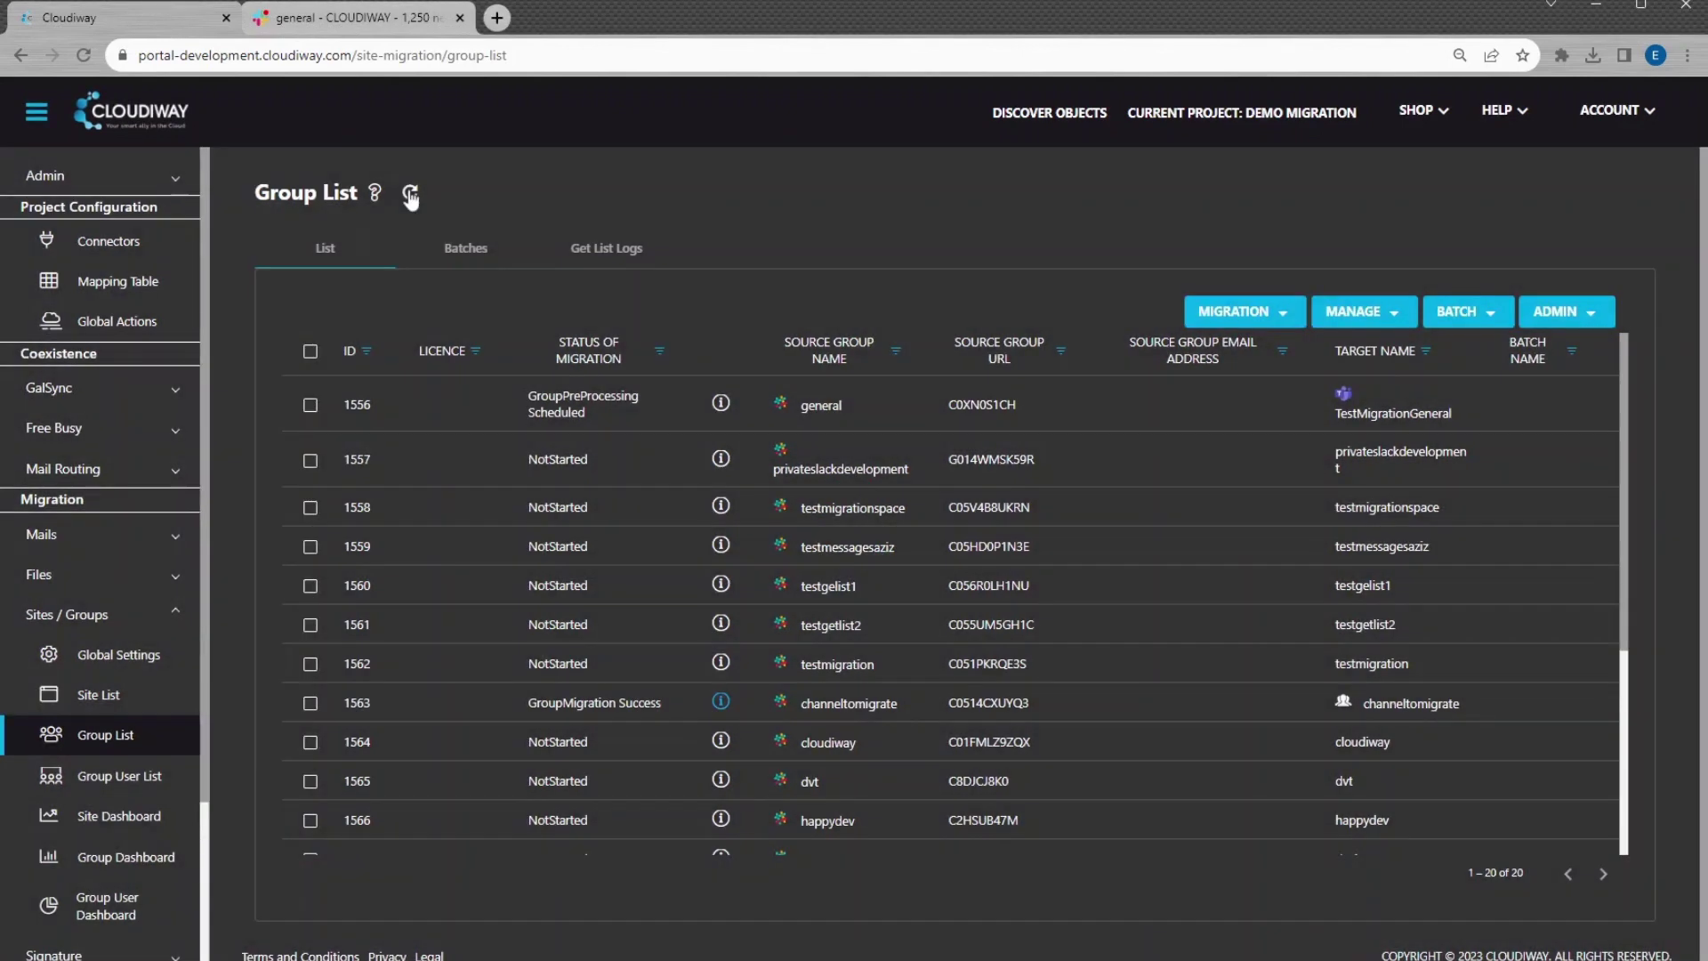
left_click(410, 194)
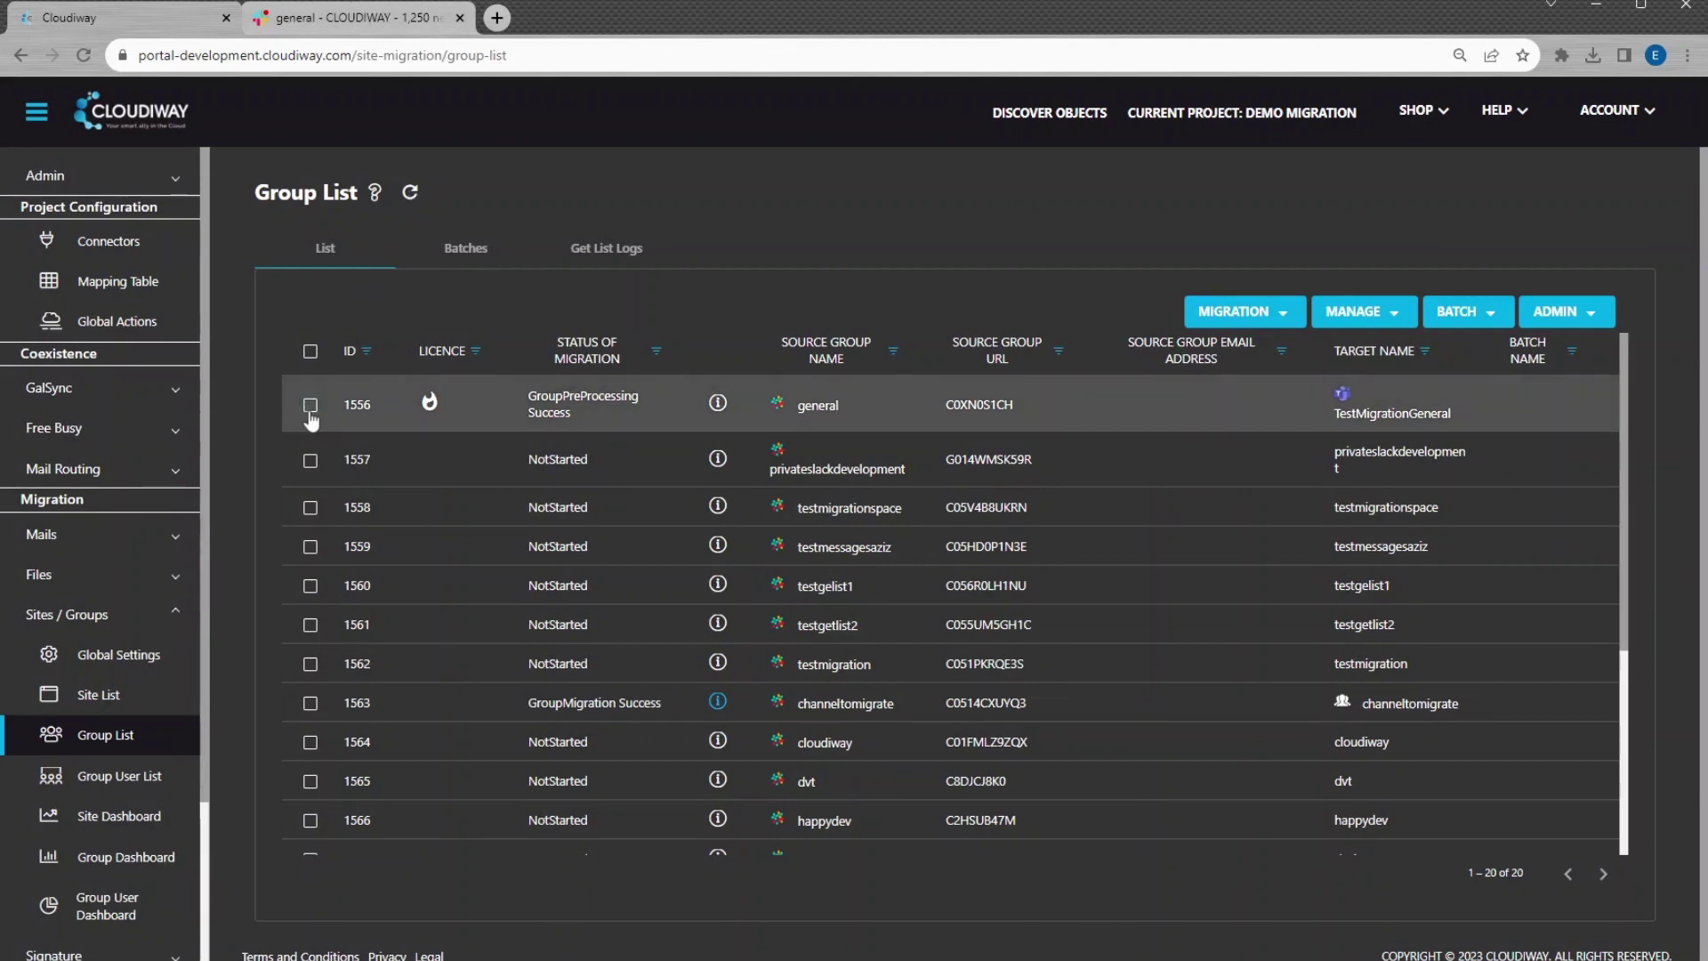
Start and confirm the general group's migration
left_click(1235, 311)
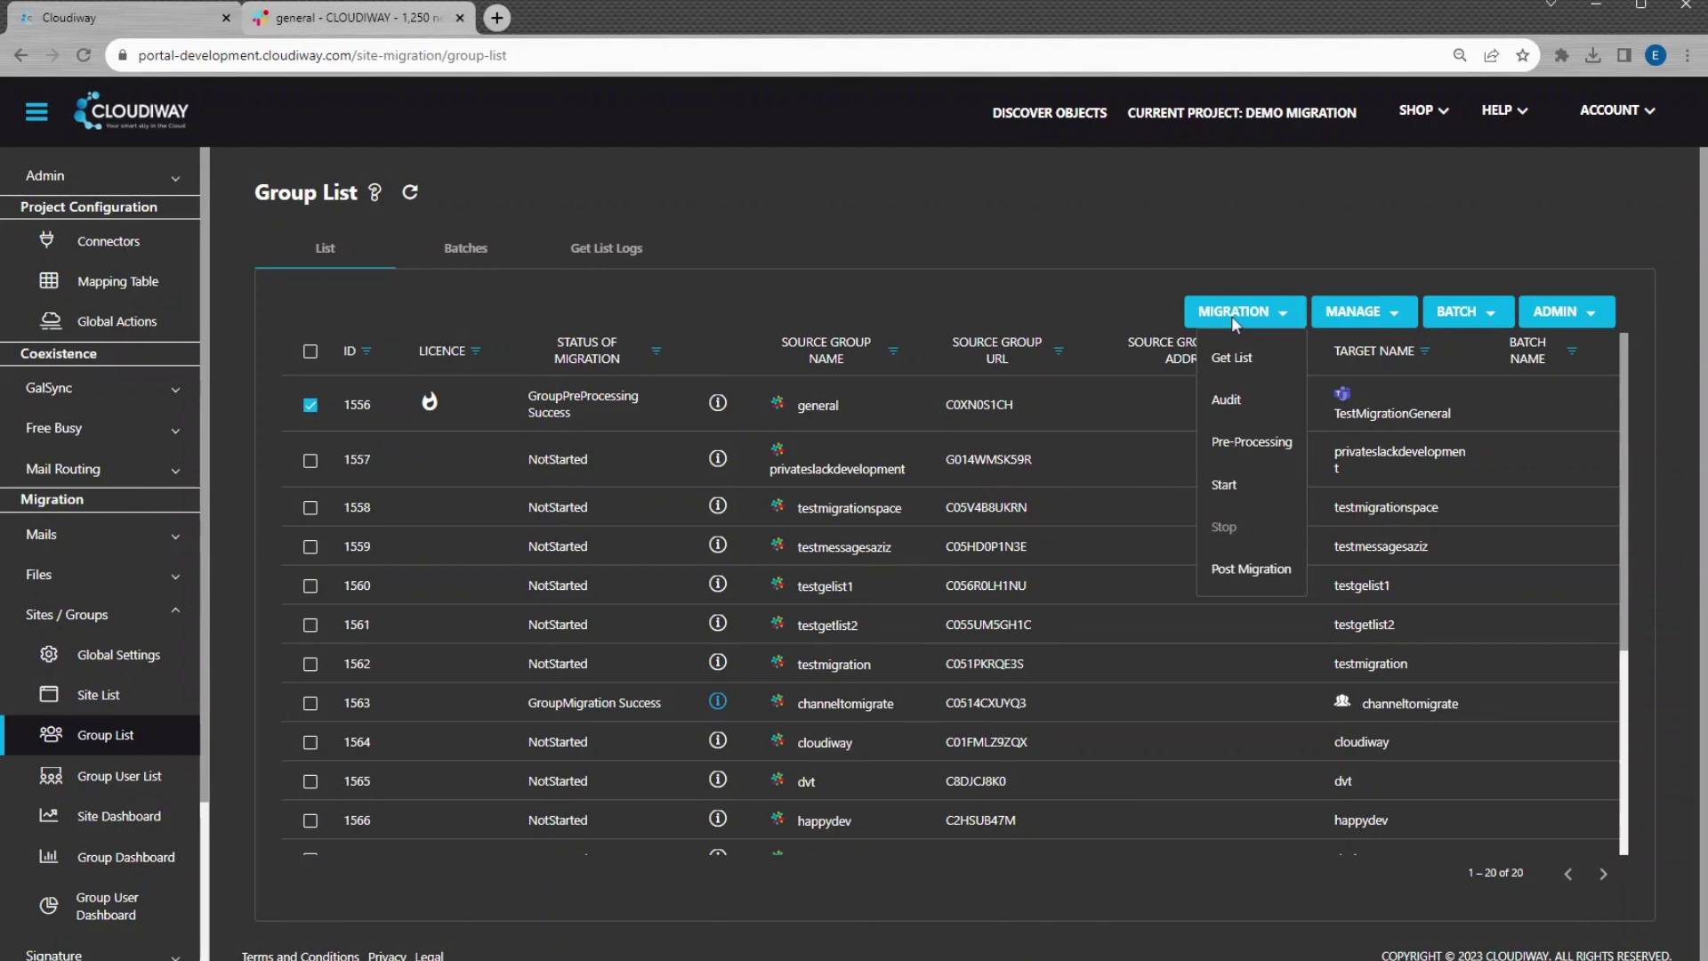
left_click(1224, 500)
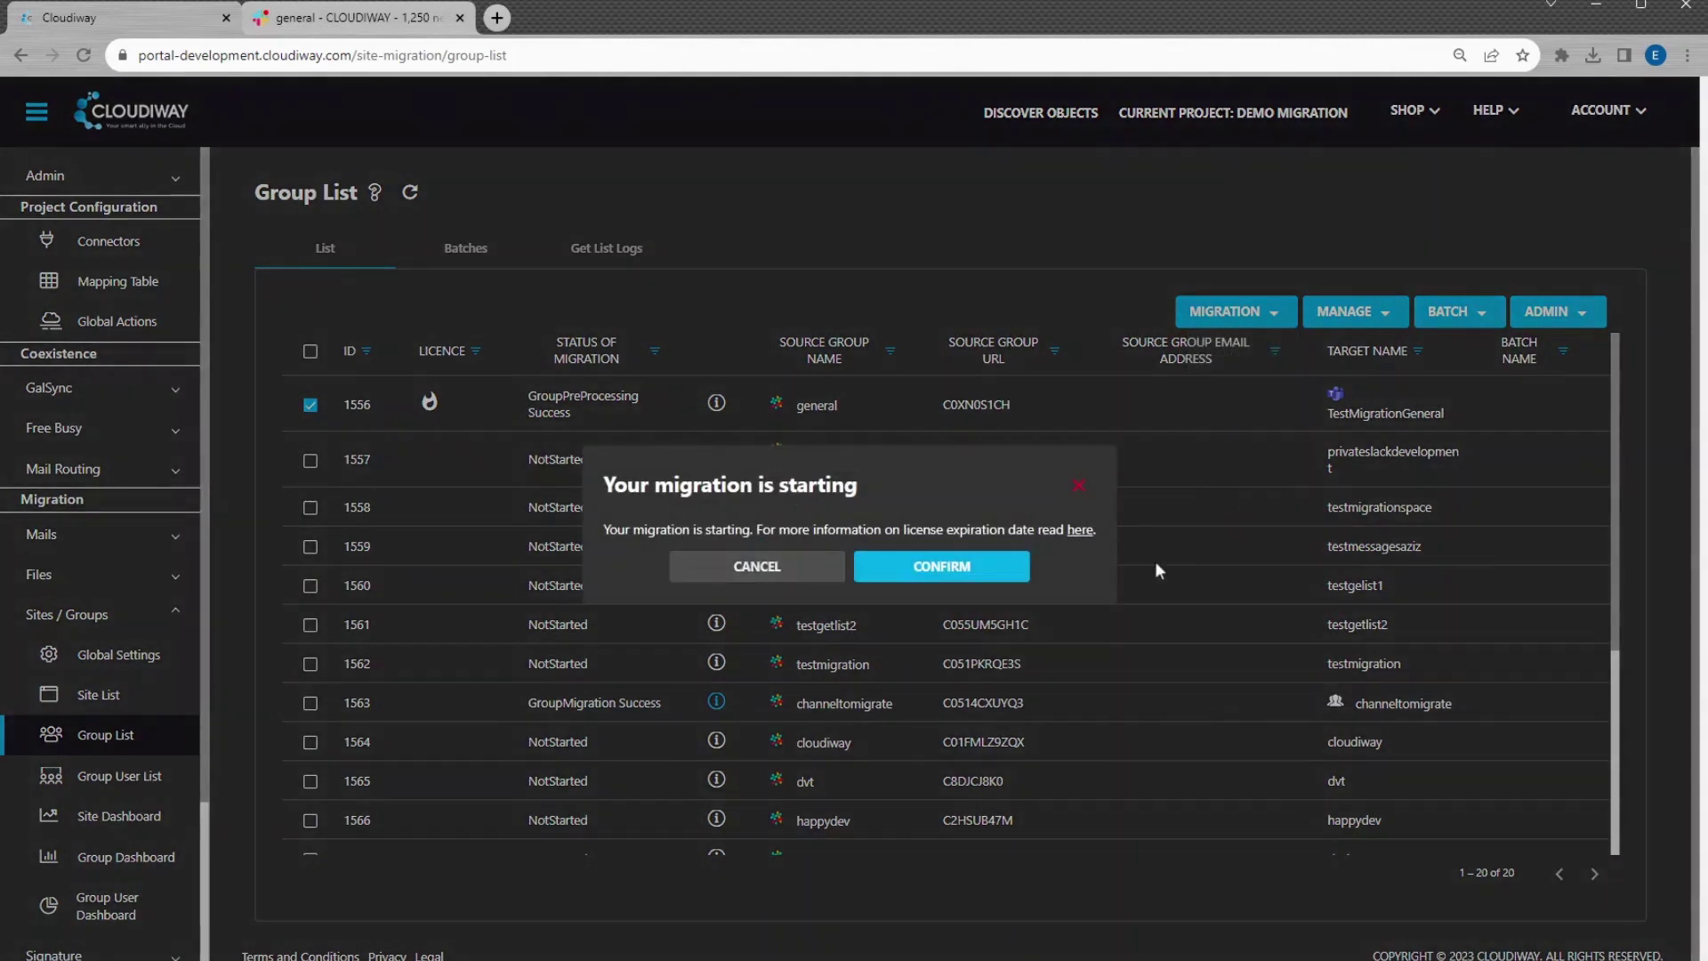
left_click(1005, 569)
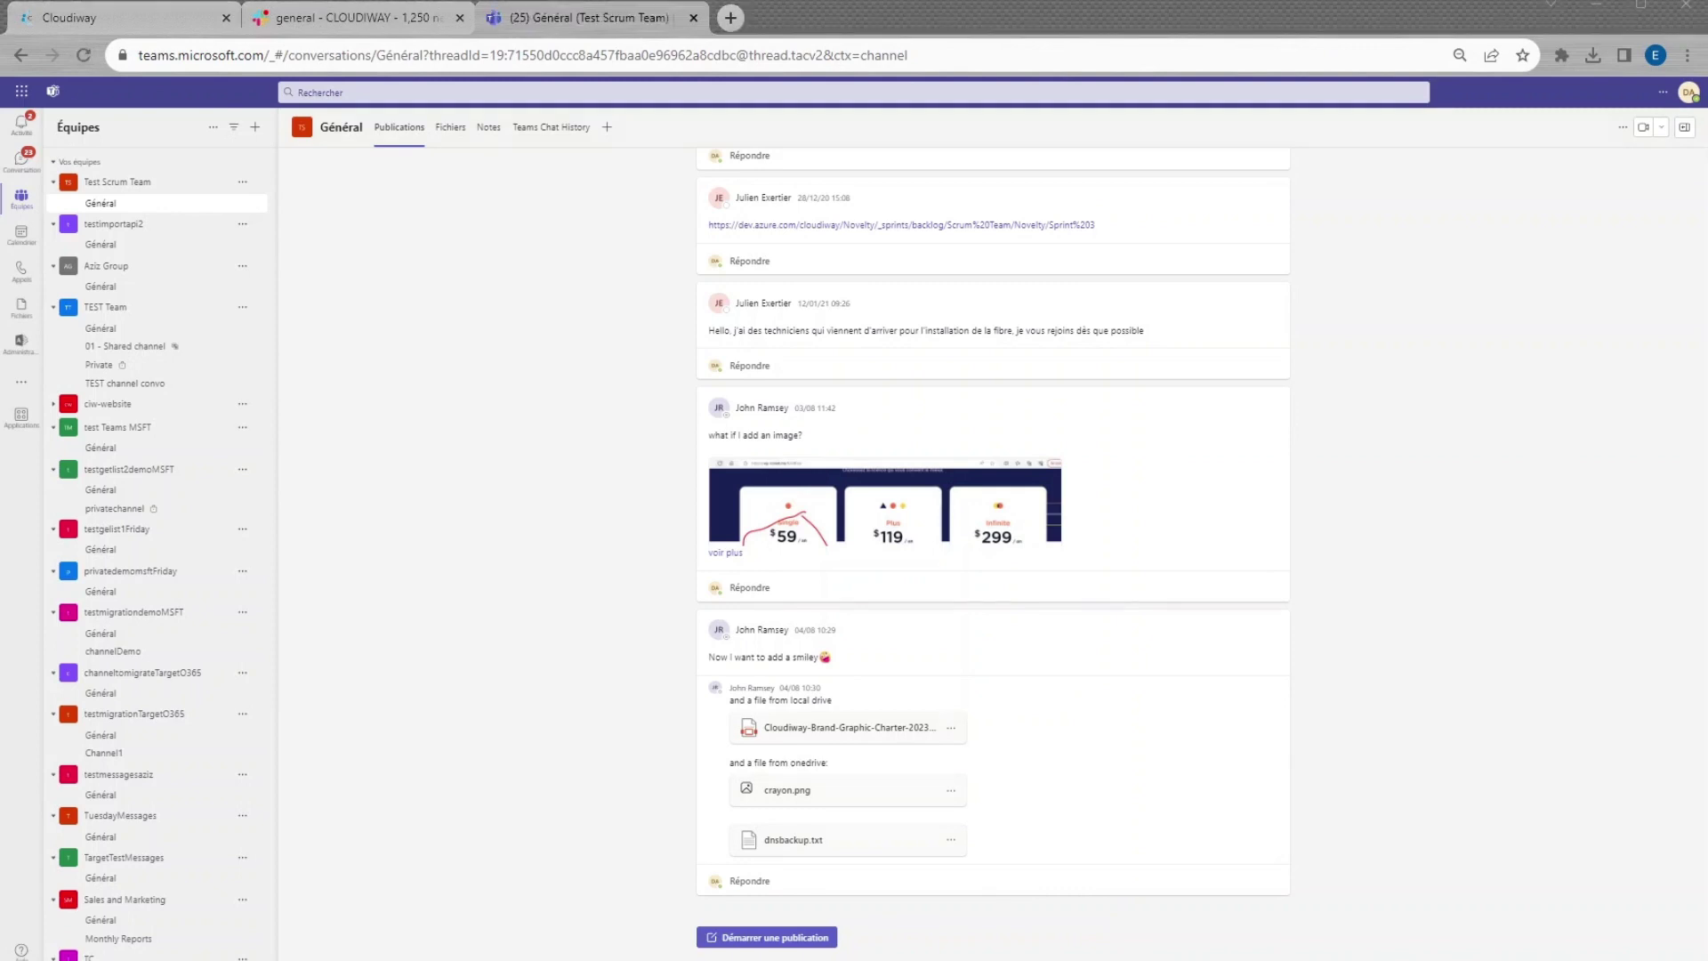
In Teams, open the TestMigrationGeneral team's Général channel to see the migrated content
scroll(160, 427, "down", 2)
scroll(160, 405, "down", 2)
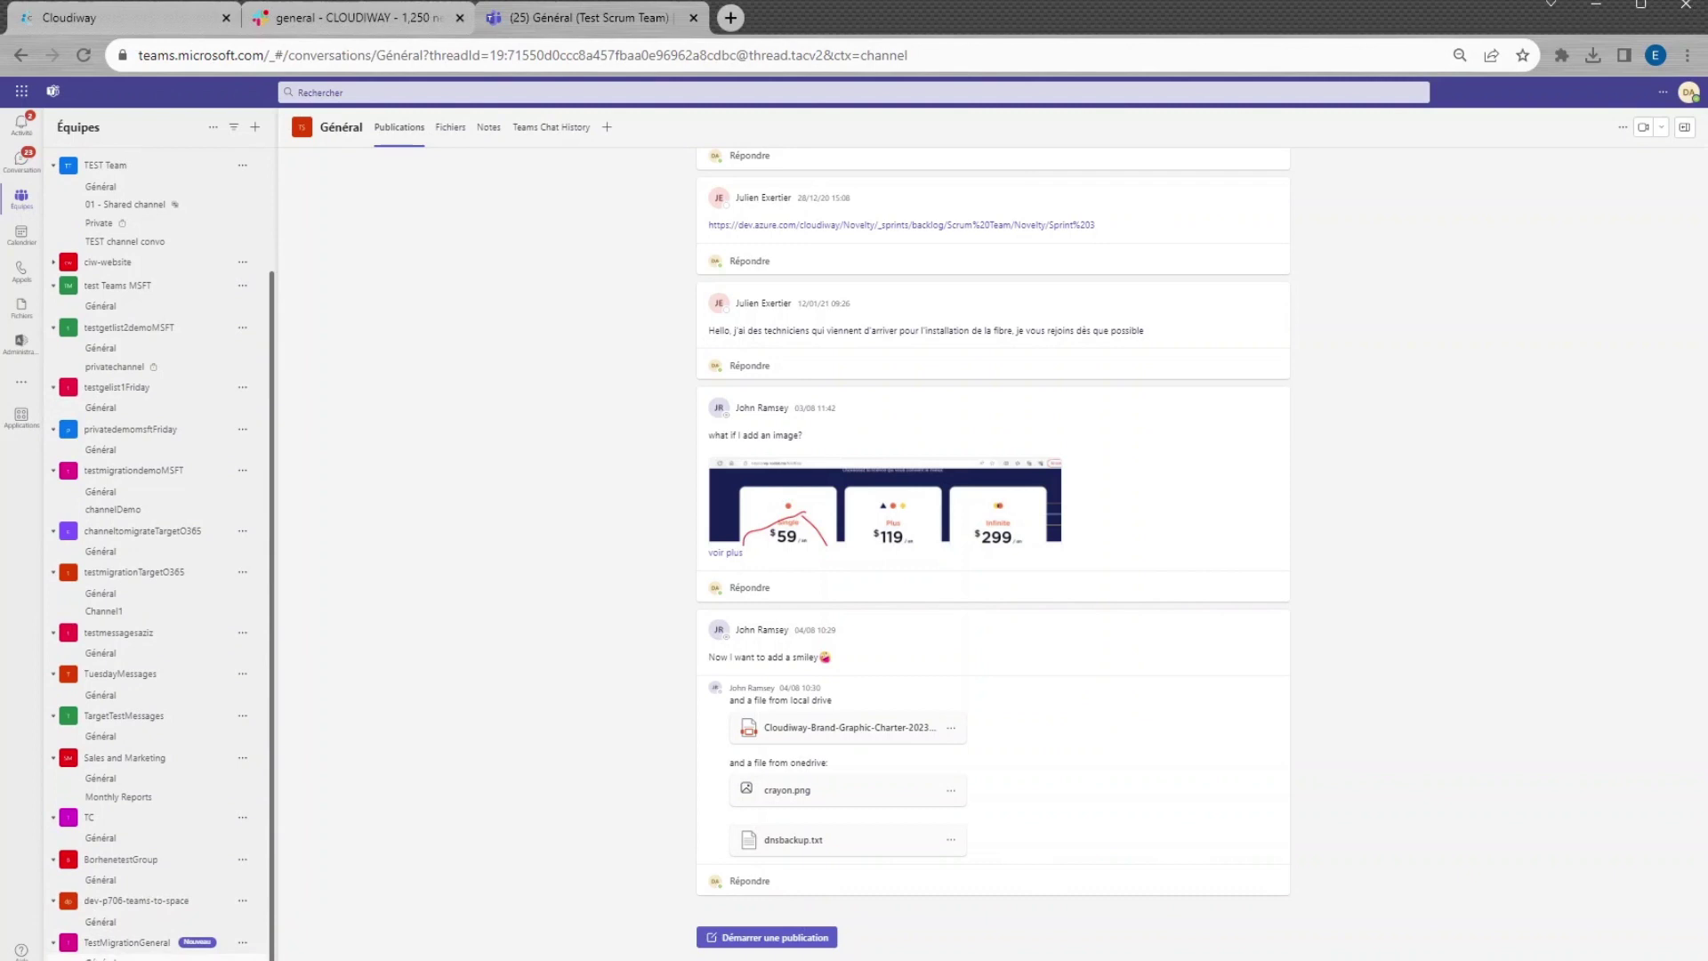
left_click(100, 957)
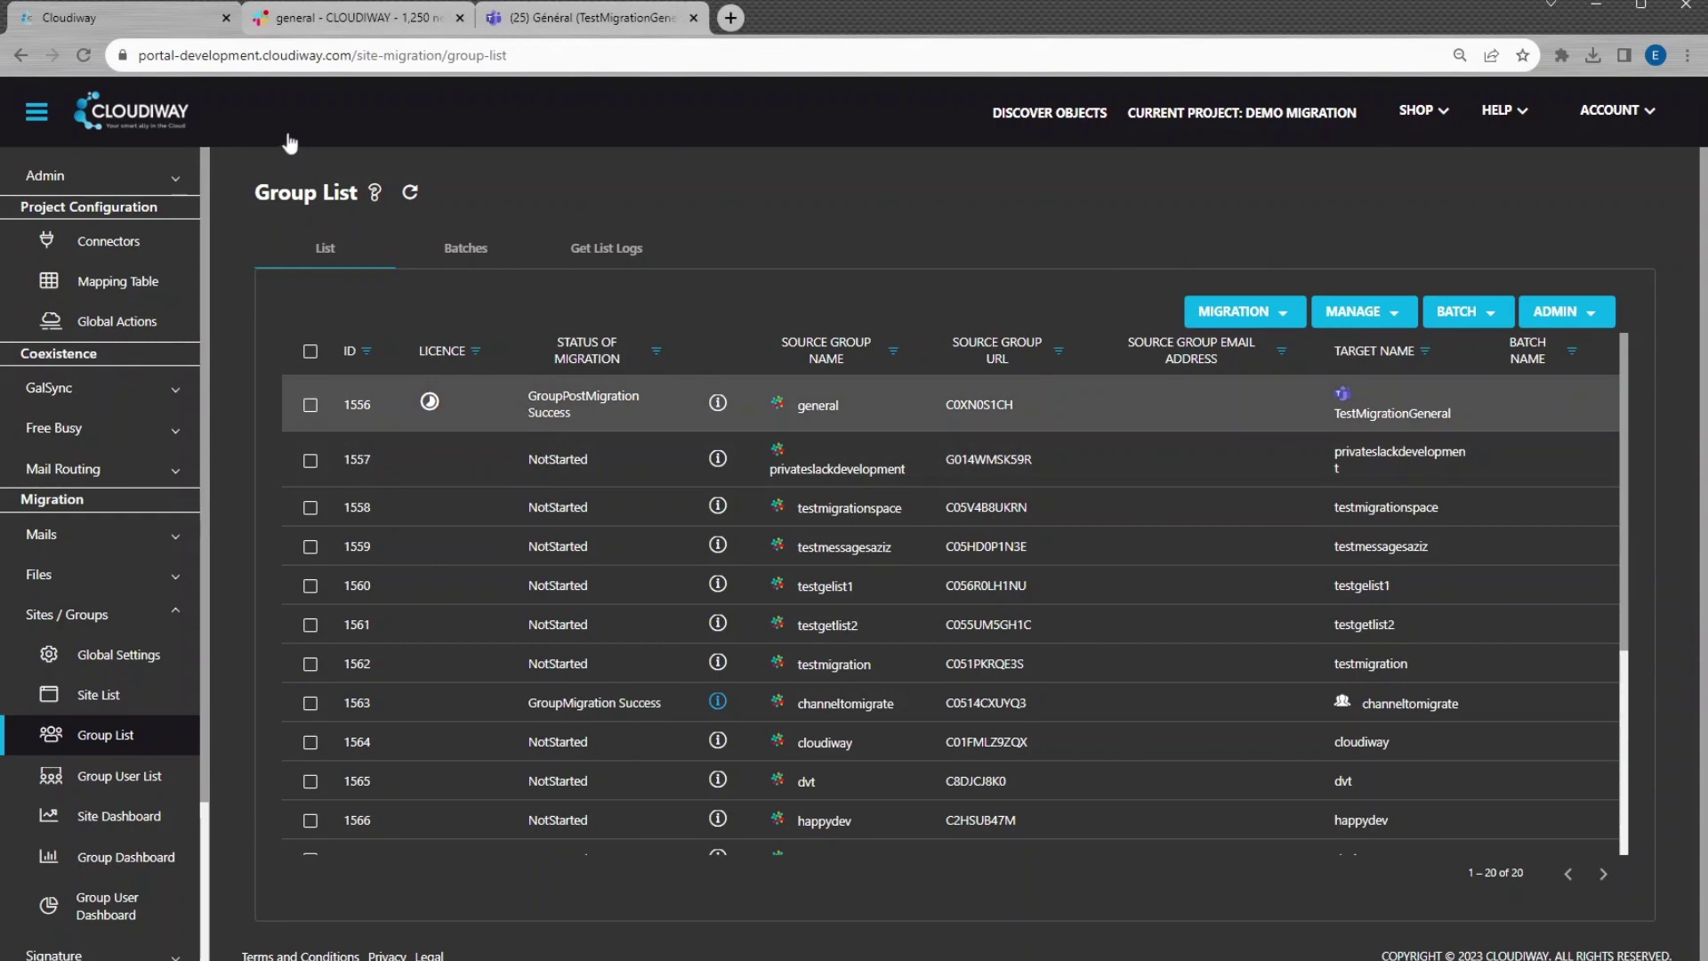
Review general's migration statistics, then show Group Dashboard details: general 16/16 files, channeltomigrate successful
left_click(530, 404)
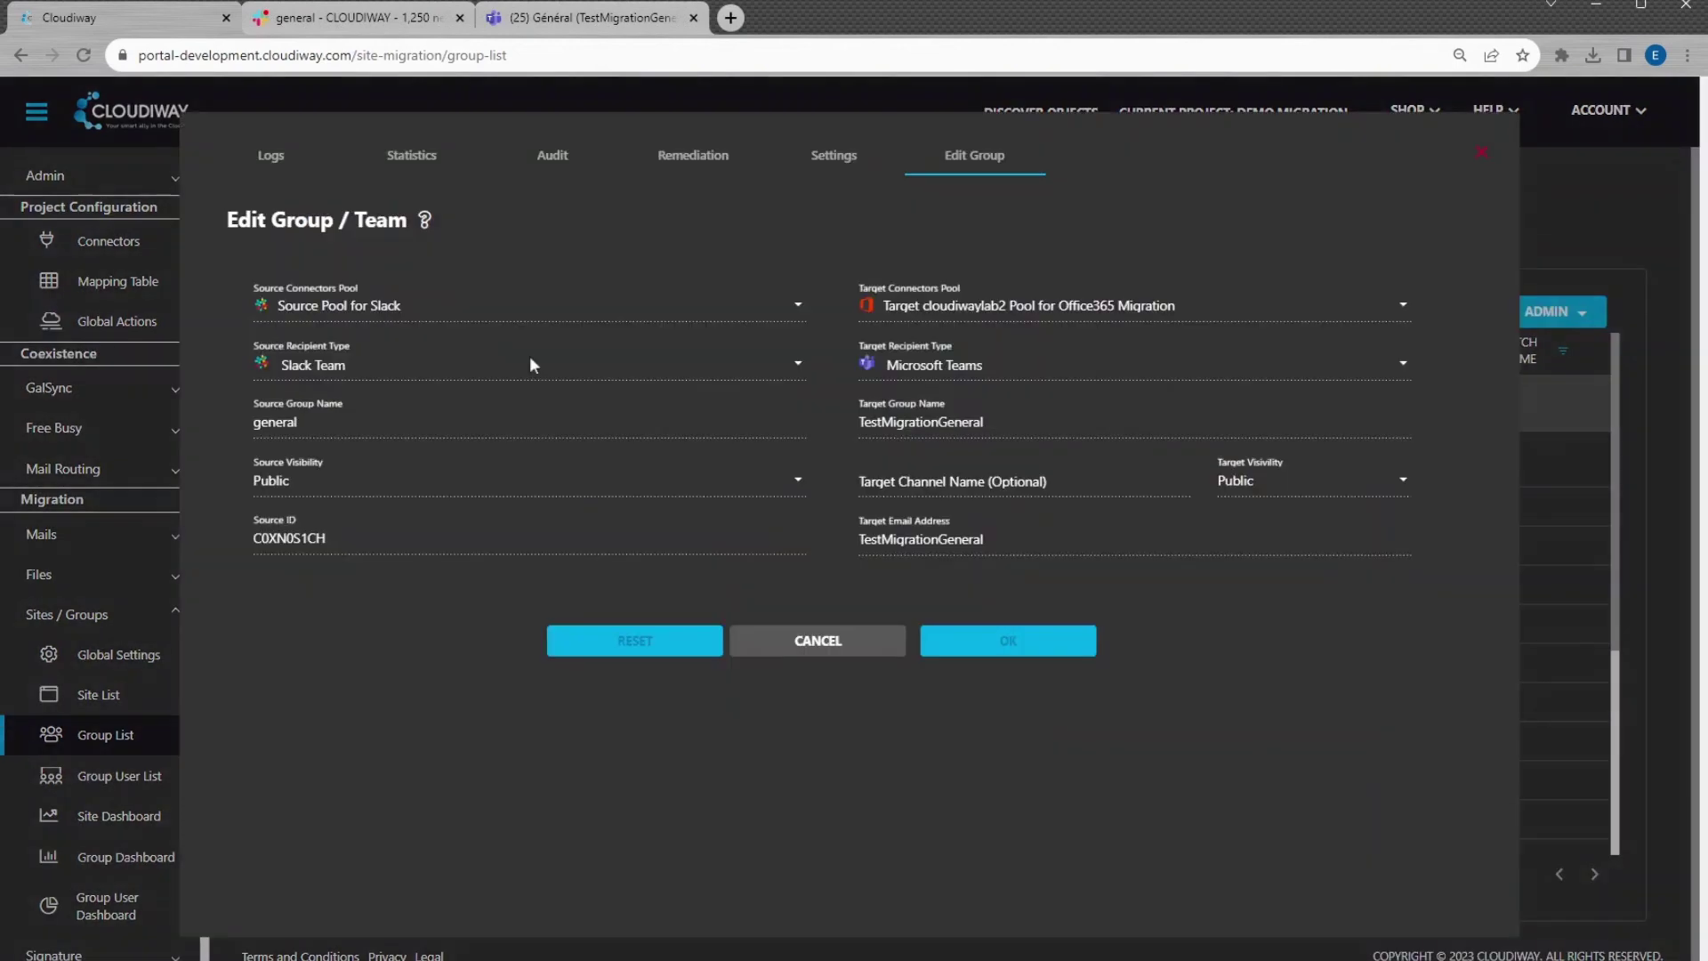
left_click(418, 158)
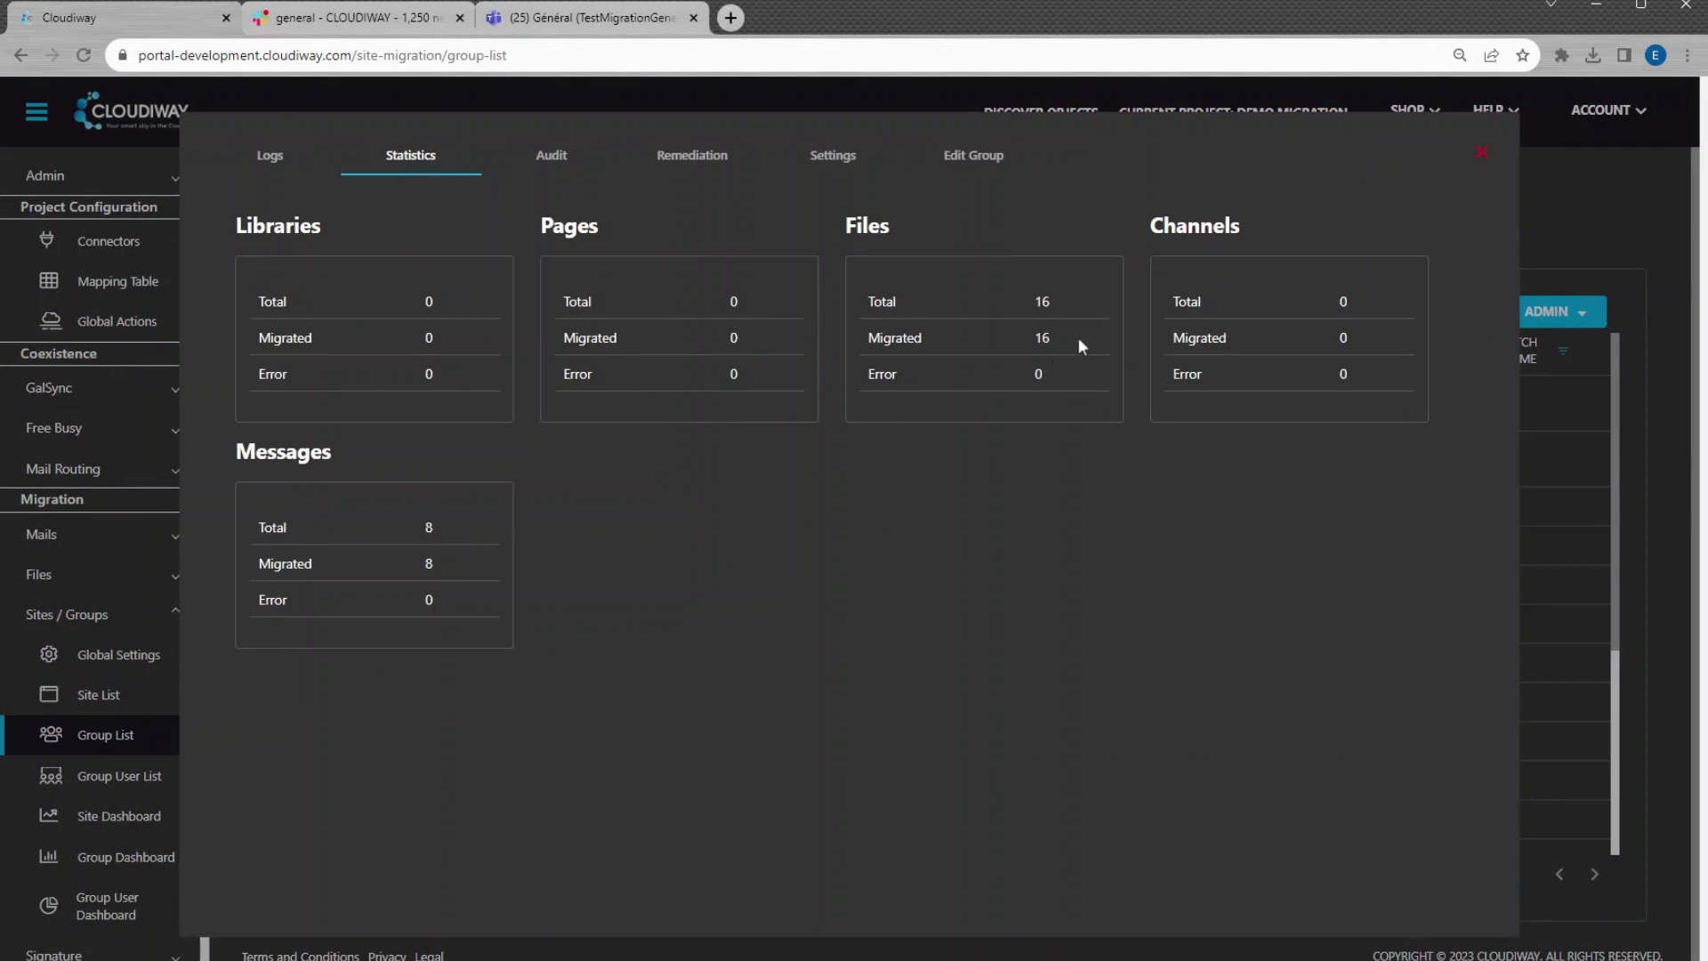
left_click(1480, 155)
left_click(129, 856)
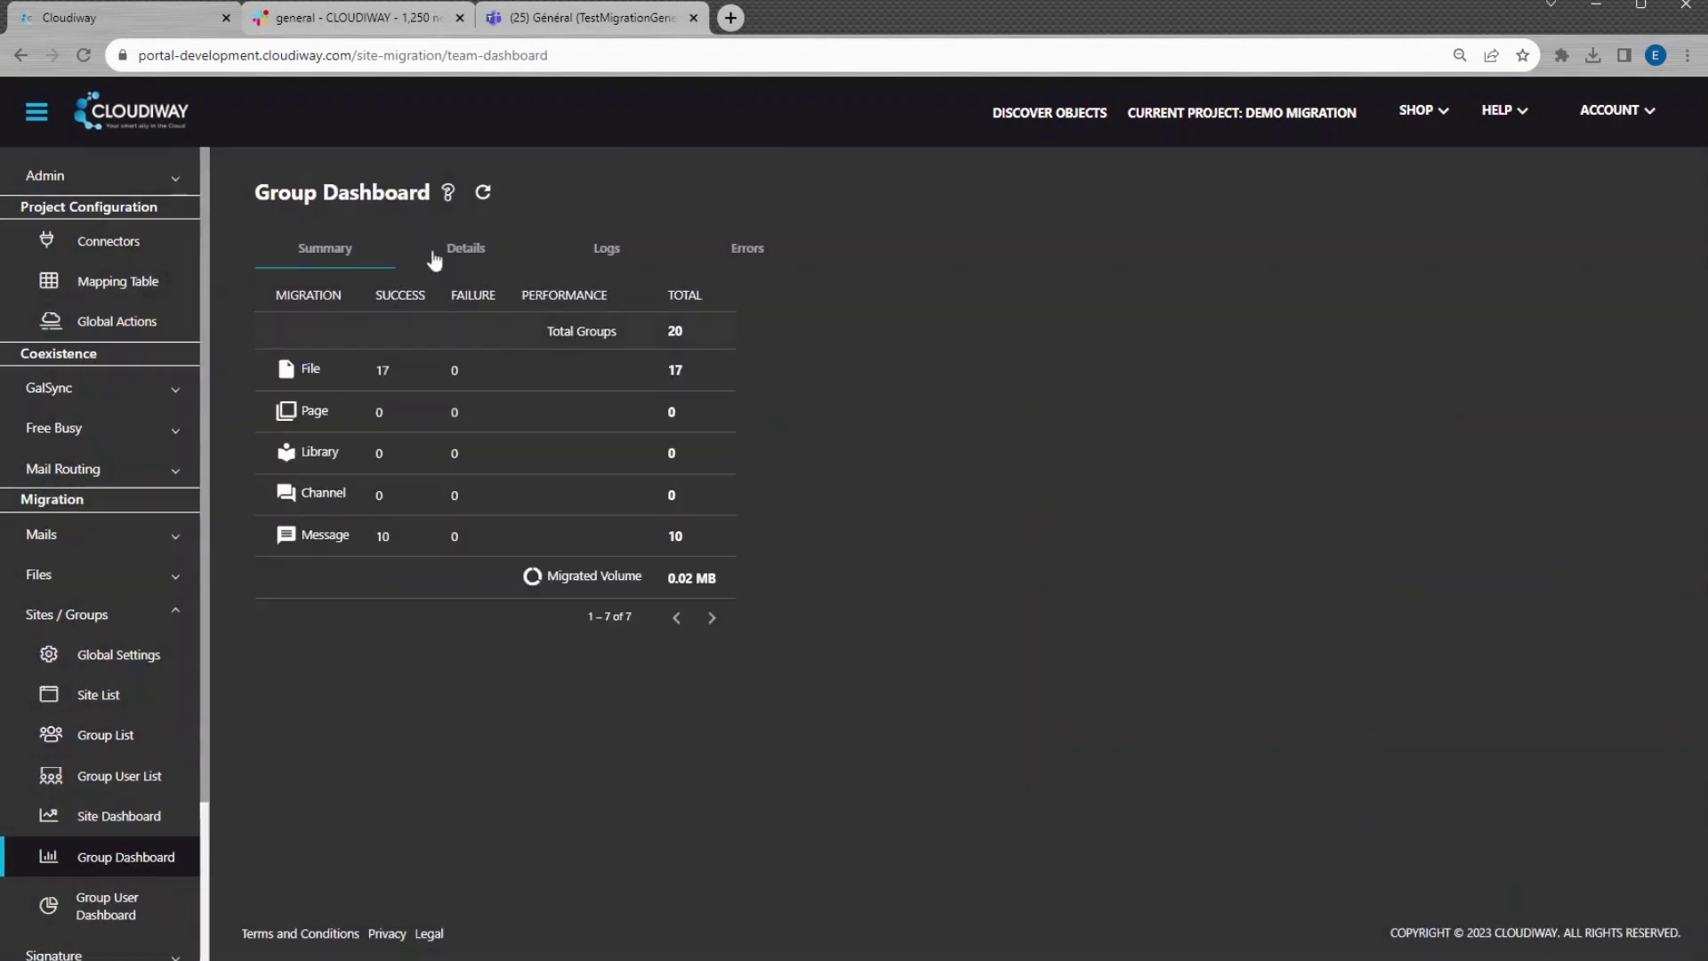
left_click(466, 249)
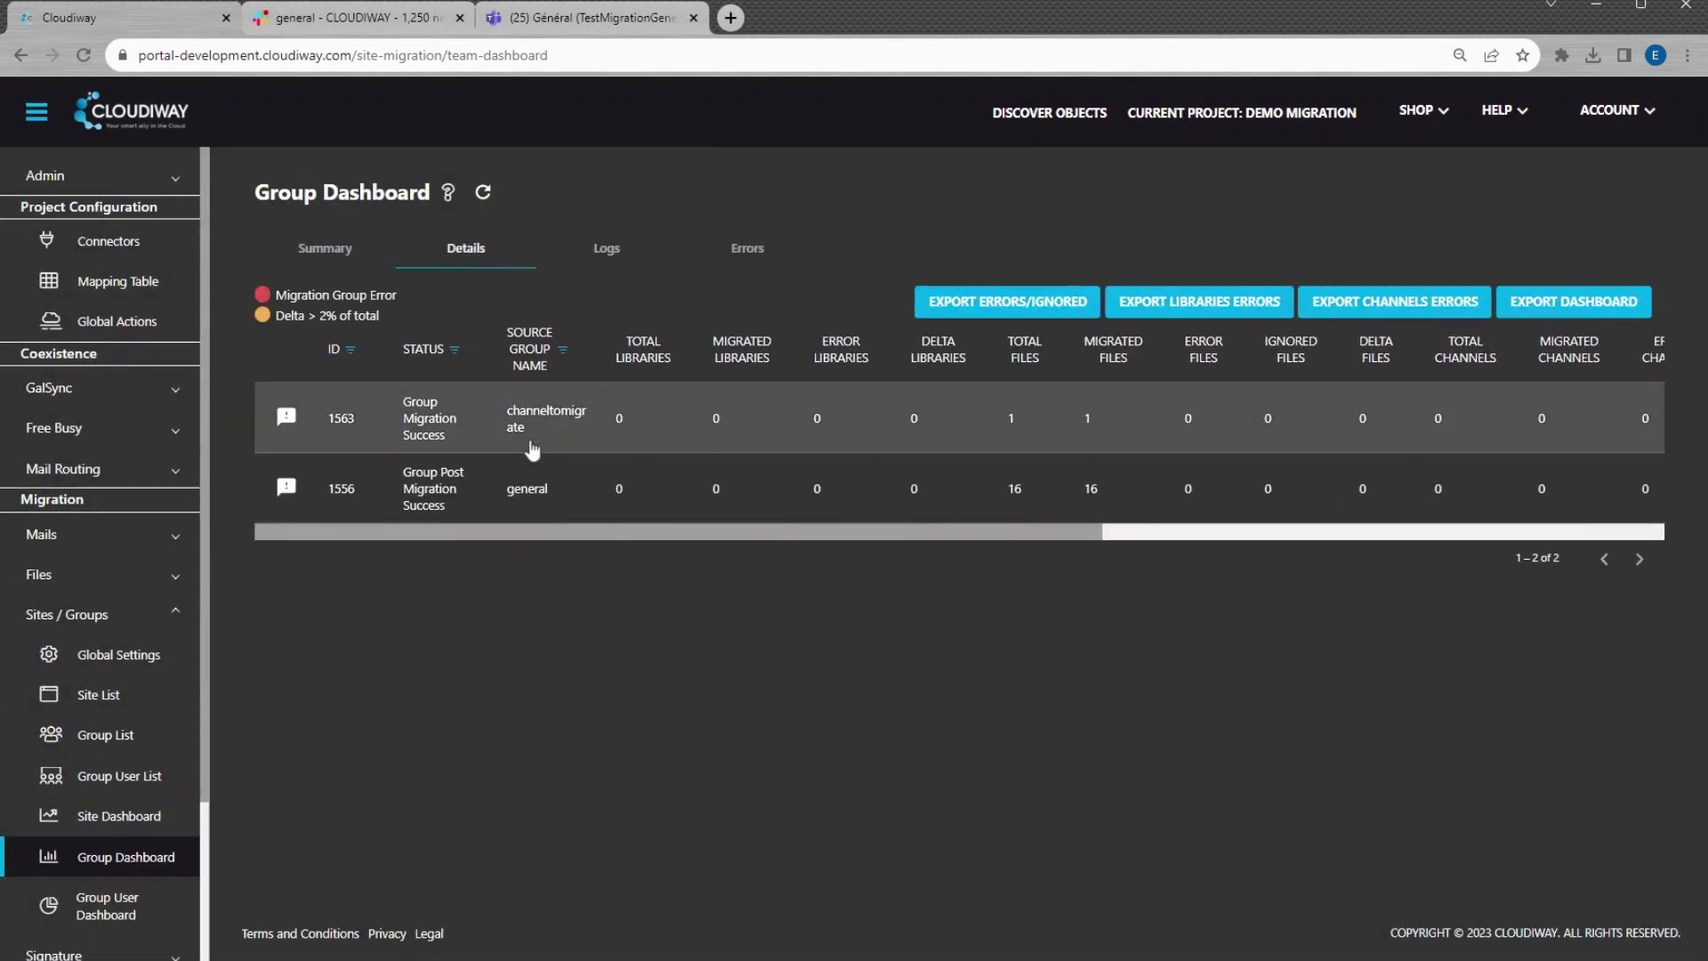